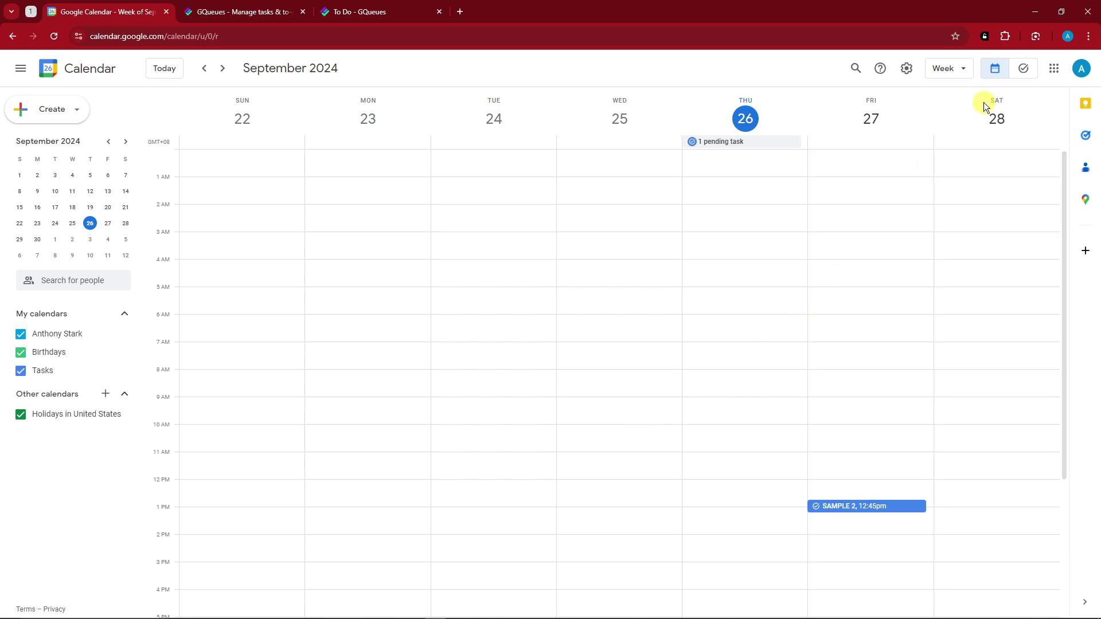
- Review the task lists in the Tasks view, including the completed items under My Tasks, and return to the calendar
click(1023, 69)
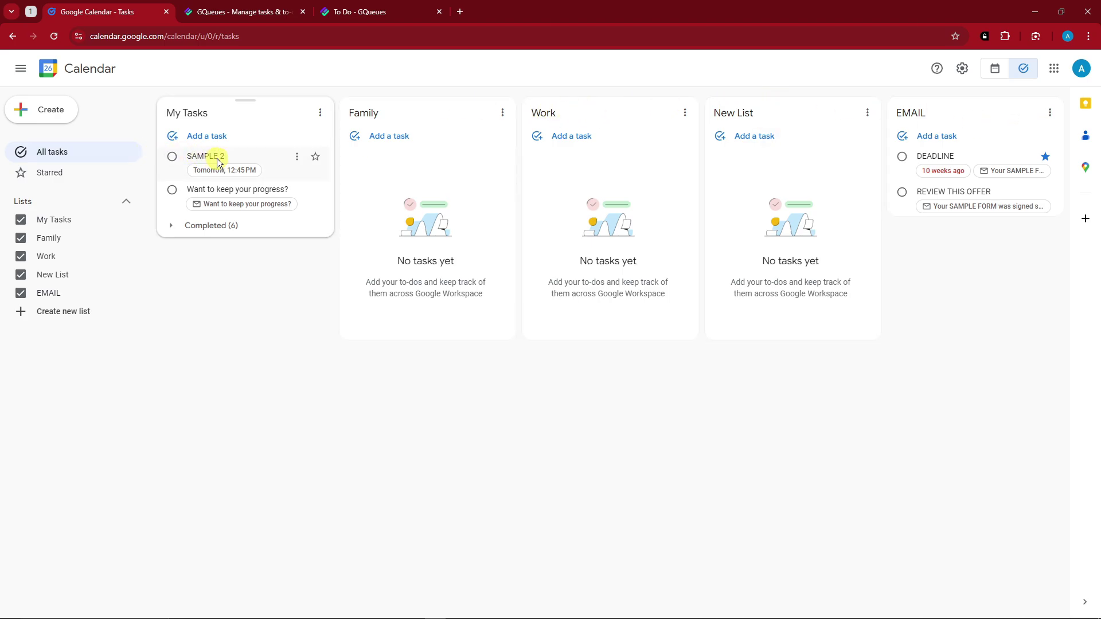
click(171, 225)
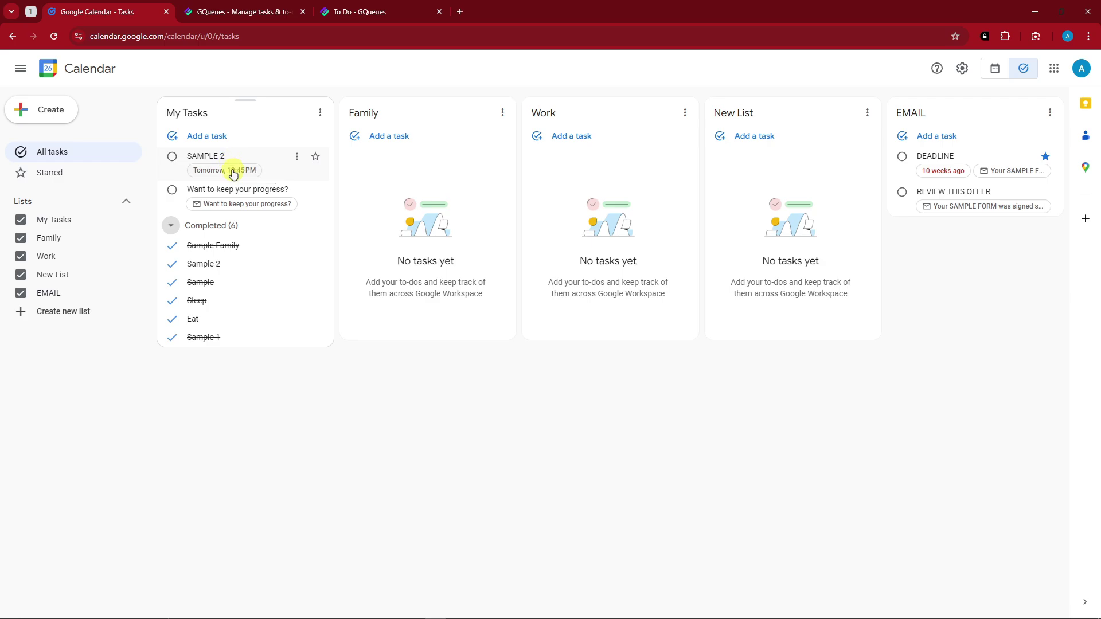
click(171, 225)
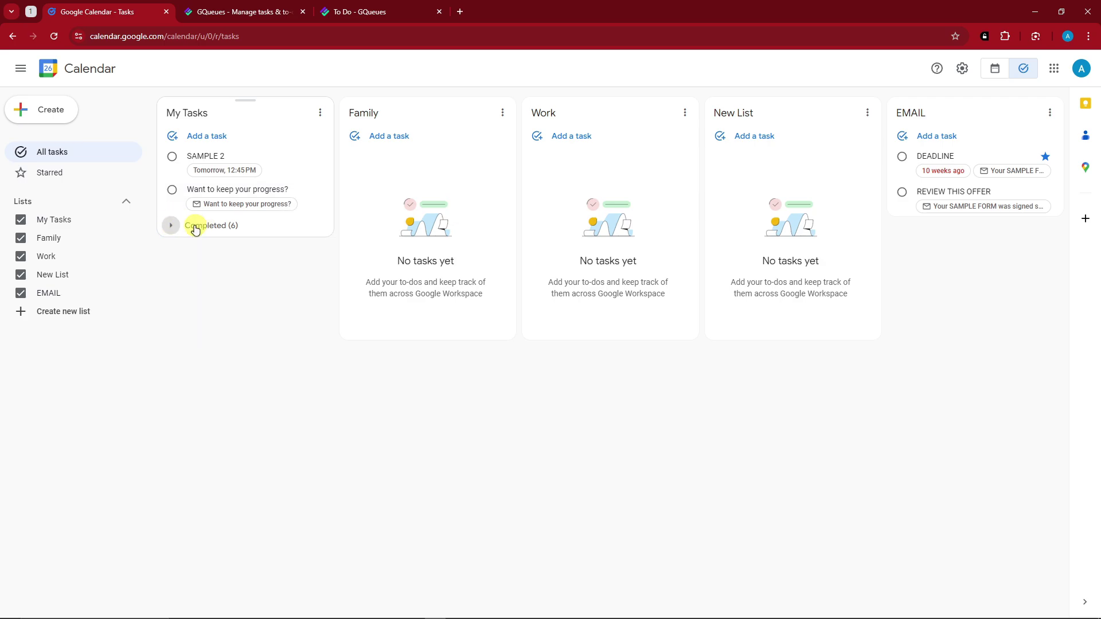
click(994, 67)
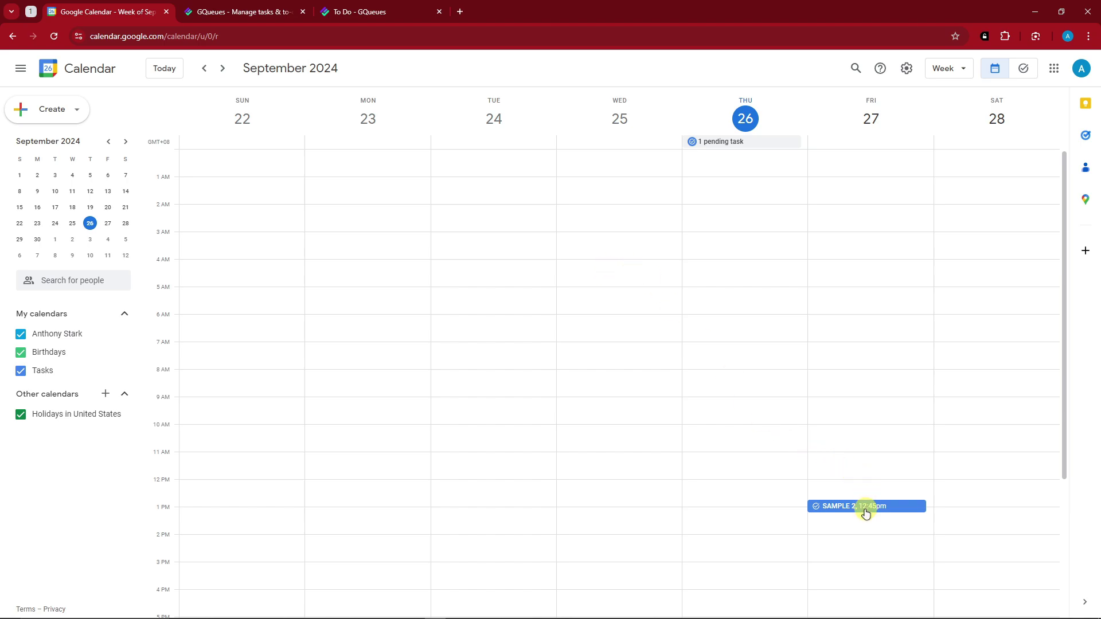
- Reschedule the SAMPLE 2 task in the week view to Thursday, September 26 at 5:15 AM
drag(864, 508, 718, 302)
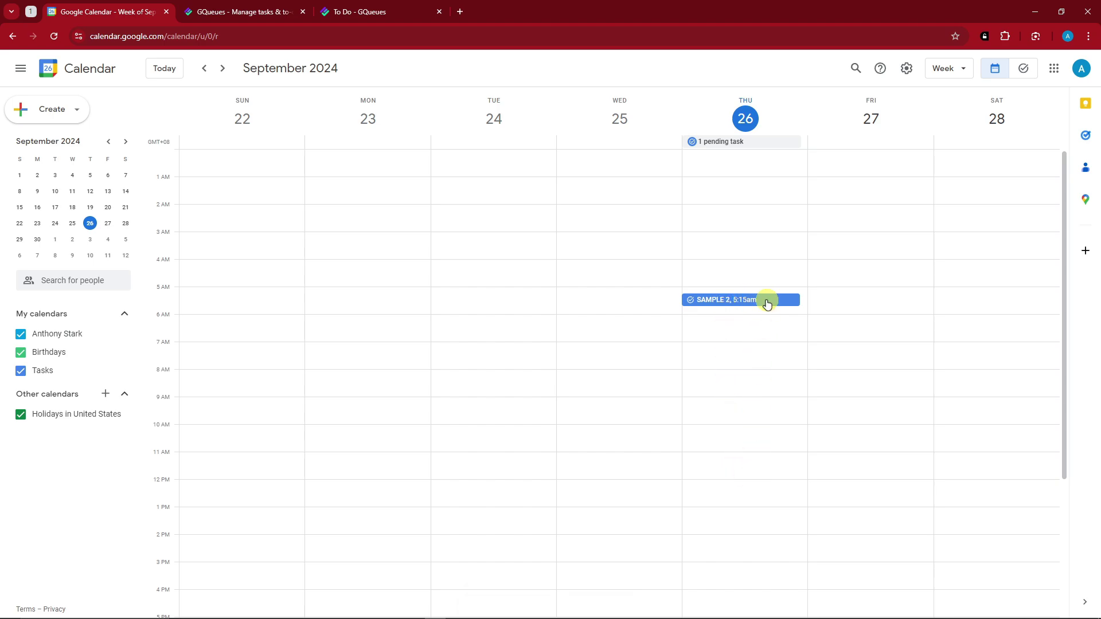
drag(767, 304, 553, 312)
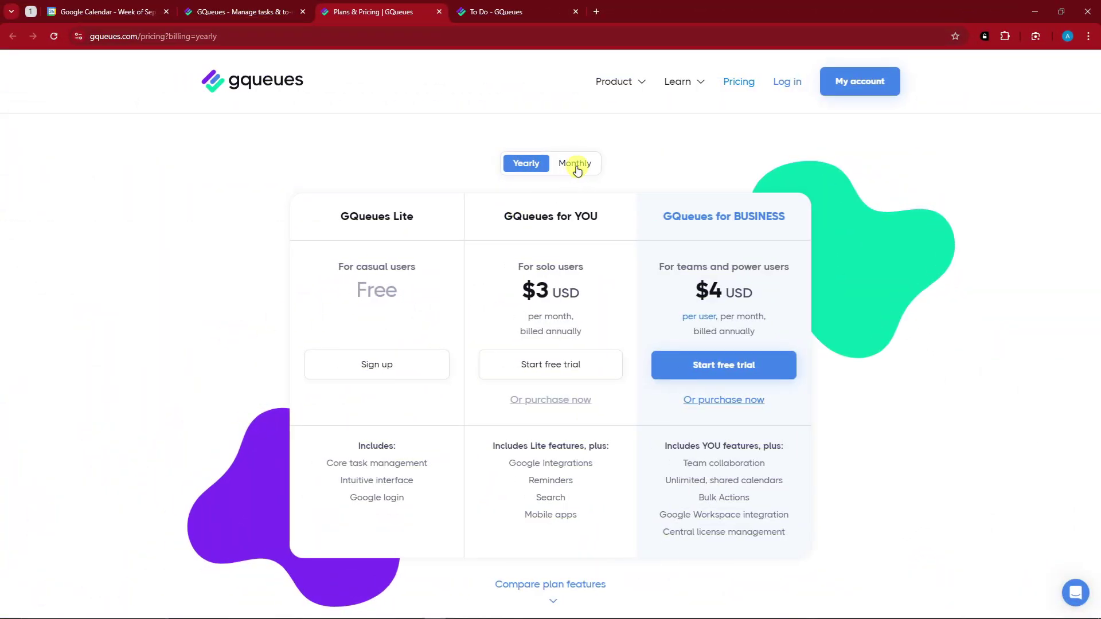
- Compare the monthly and yearly prices of the plans on the GQueues pricing page
click(575, 166)
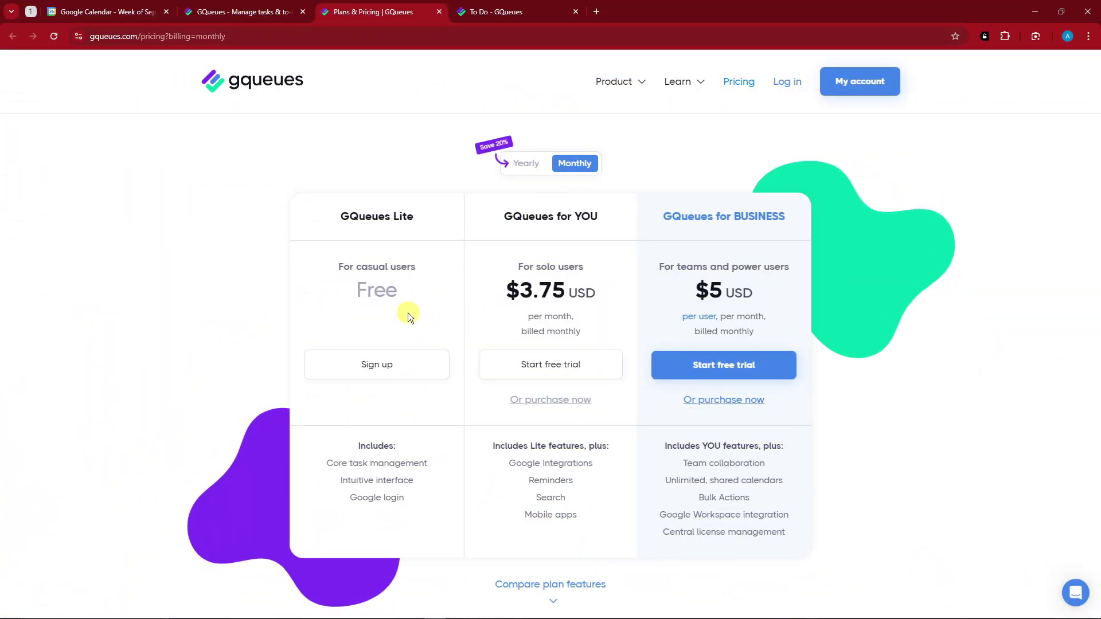
click(532, 171)
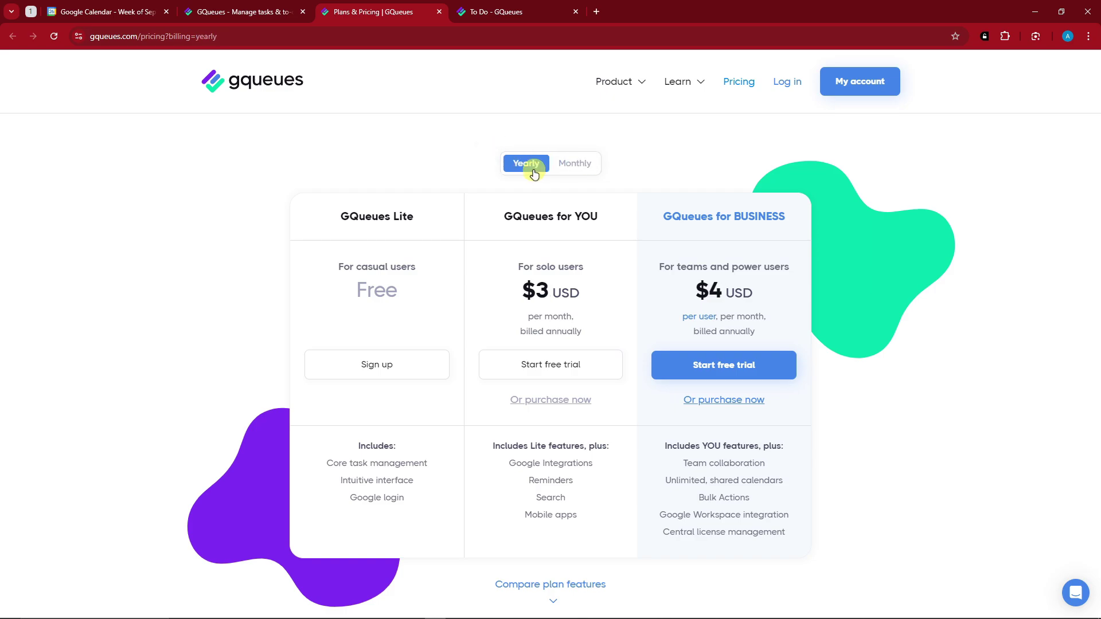
click(569, 170)
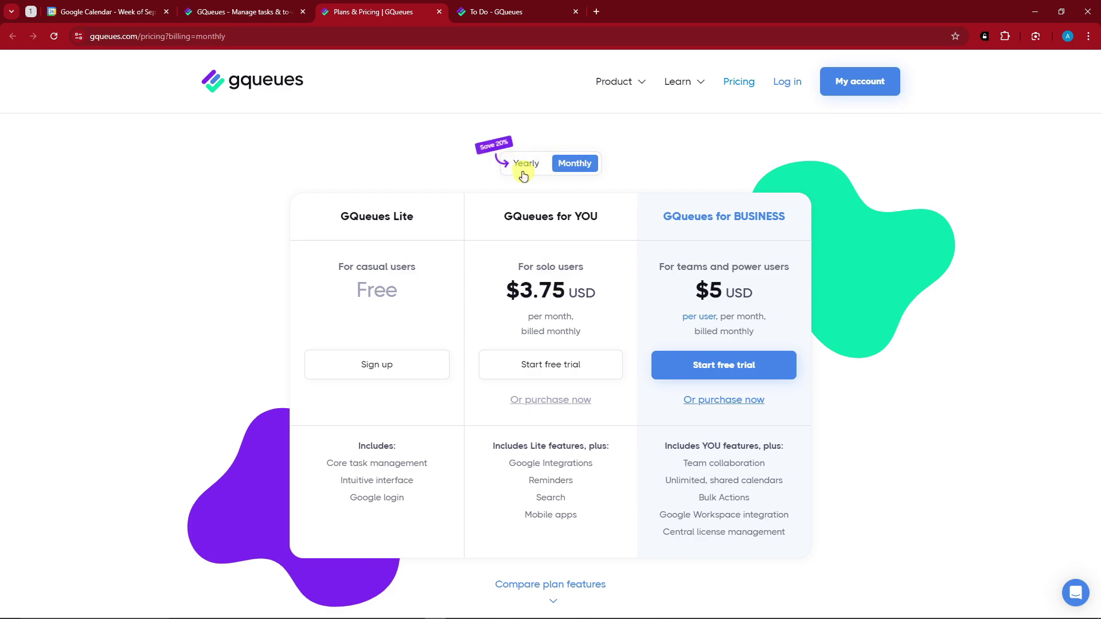
click(523, 172)
- Examine the features included in the GQueues Lite, YOU and BUSINESS plans
drag(338, 261, 409, 294)
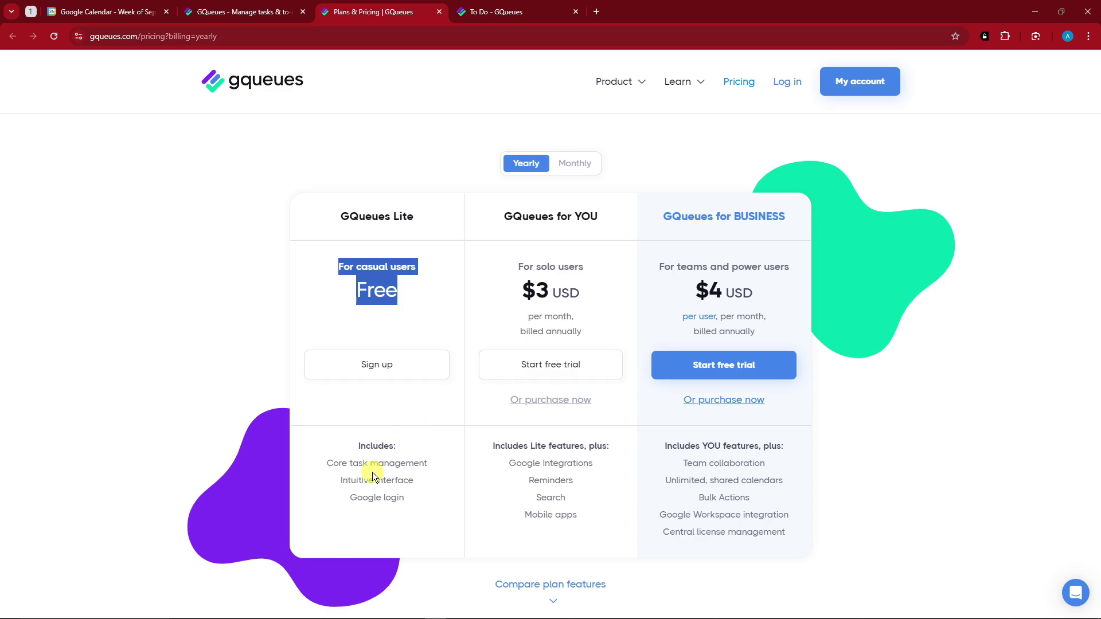
drag(324, 458, 413, 501)
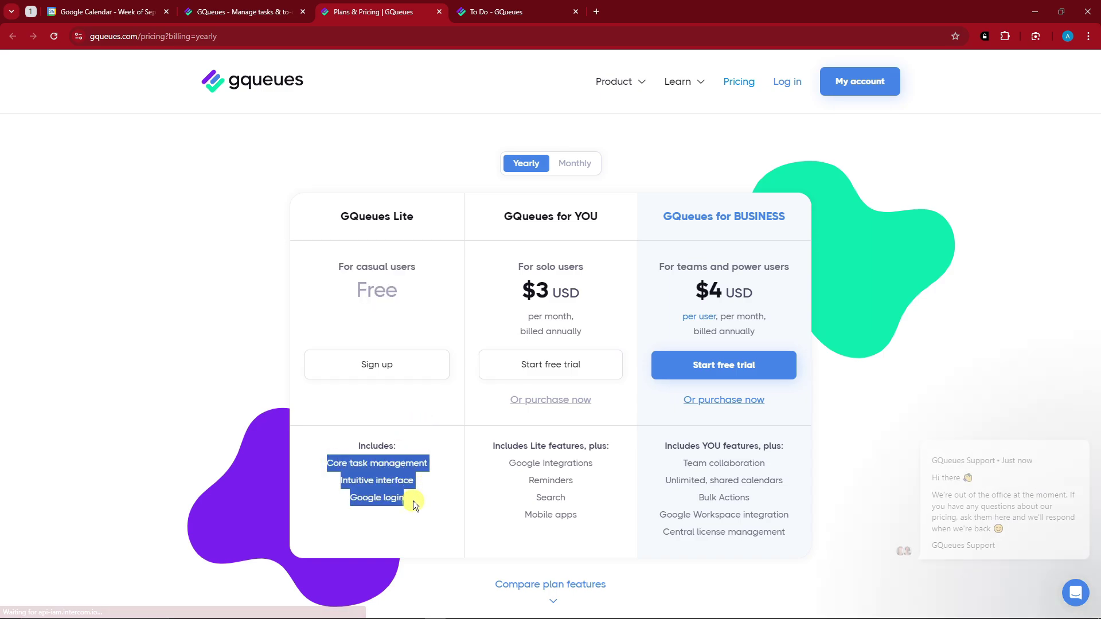
click(539, 496)
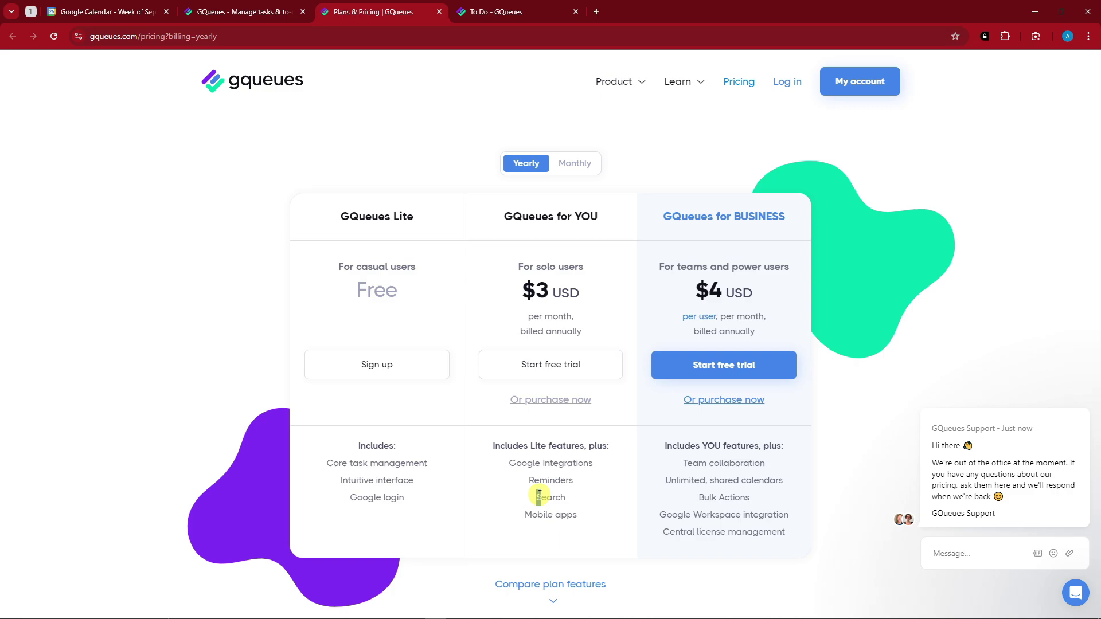
drag(537, 517, 586, 520)
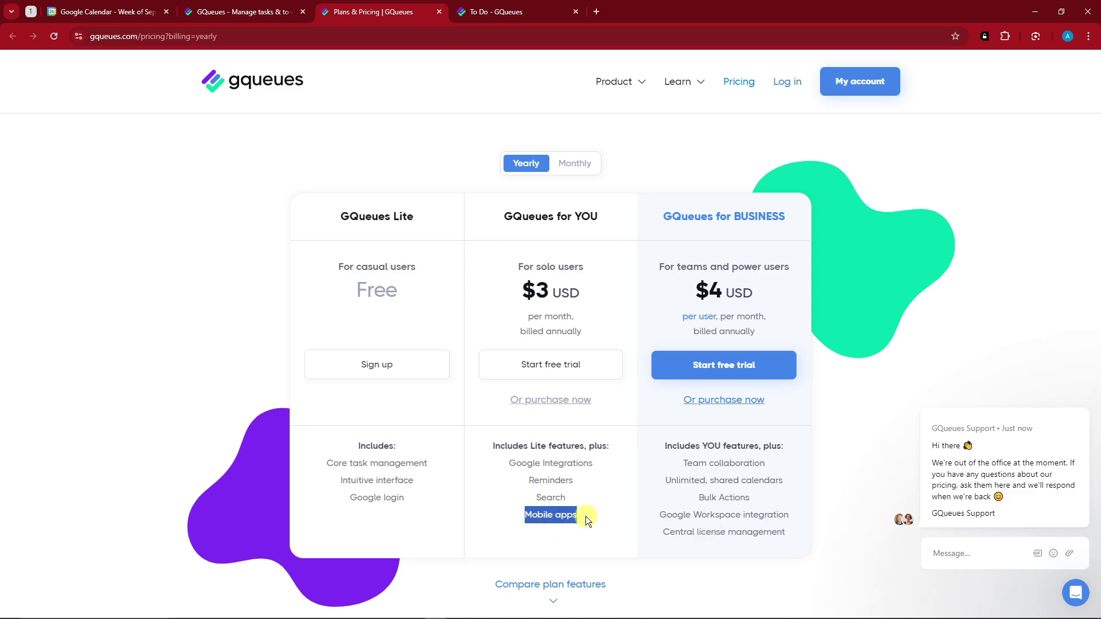
drag(731, 506, 754, 499)
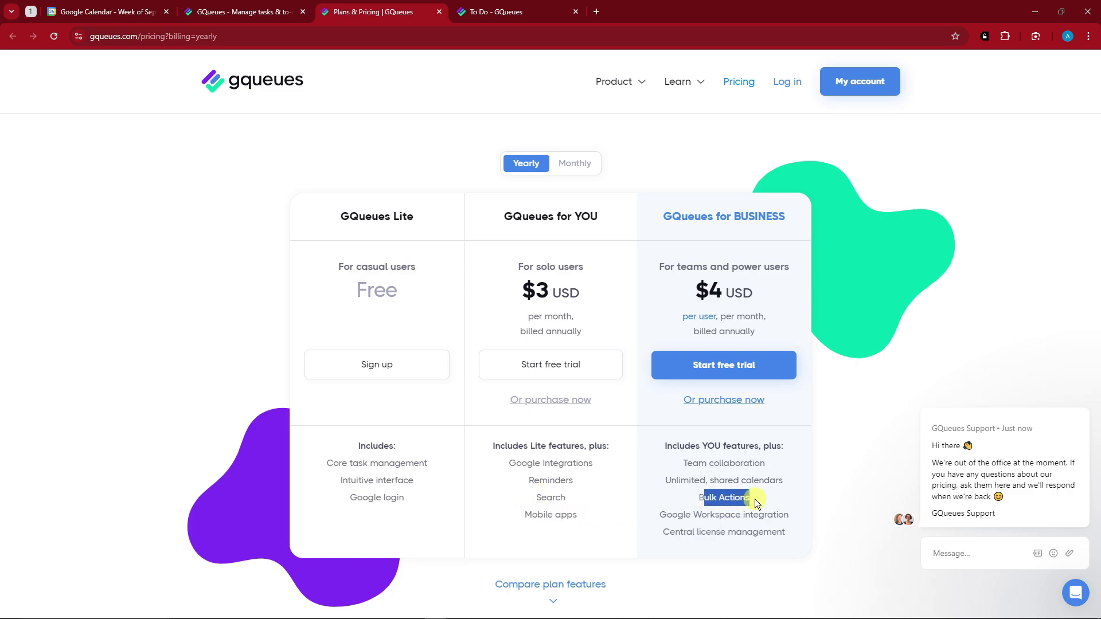
drag(663, 532, 788, 535)
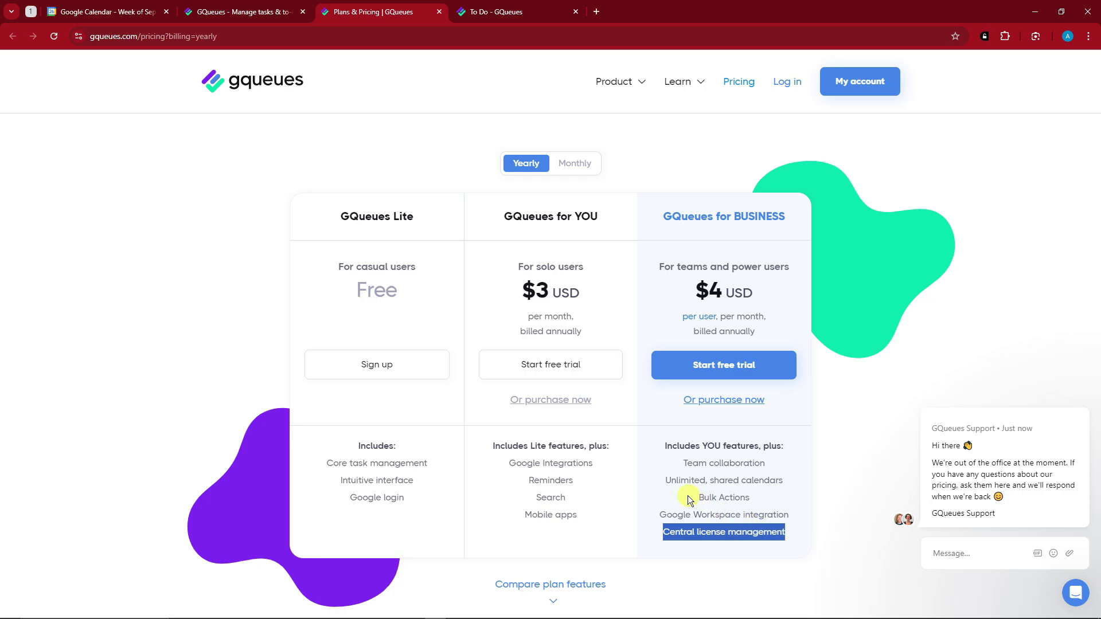
drag(665, 480, 782, 482)
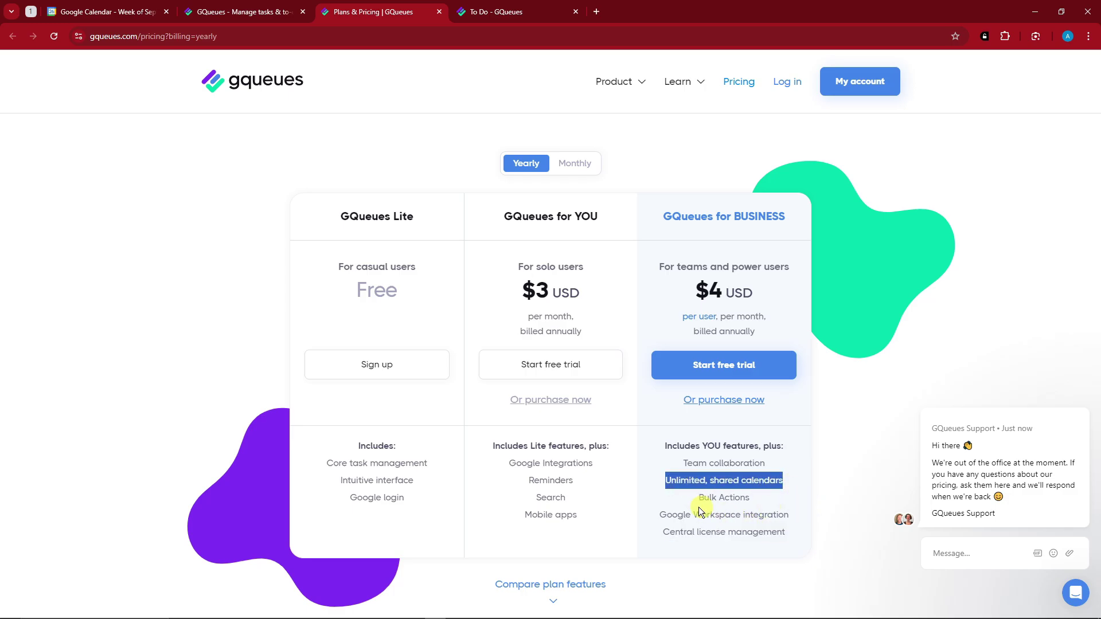
click(420, 494)
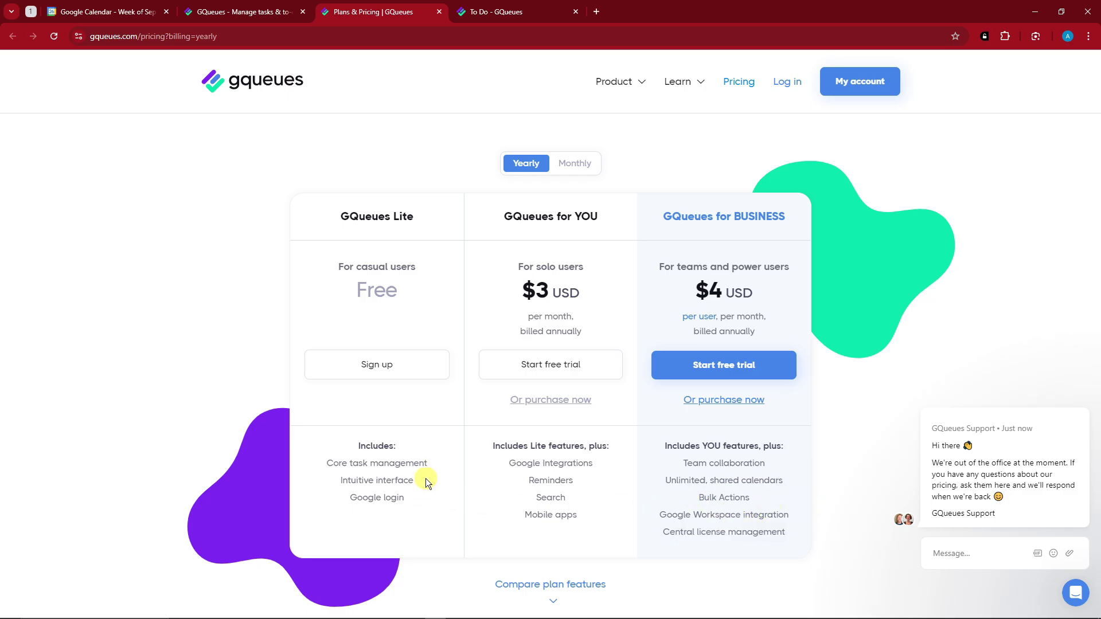
drag(426, 478, 230, 415)
click(197, 366)
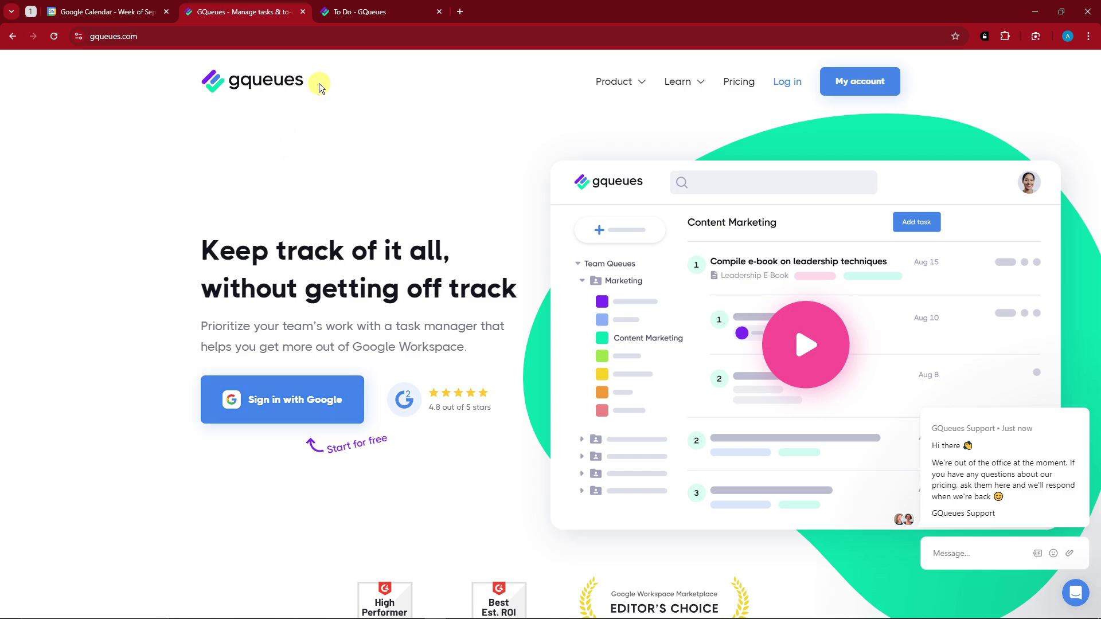
drag(319, 81, 142, 261)
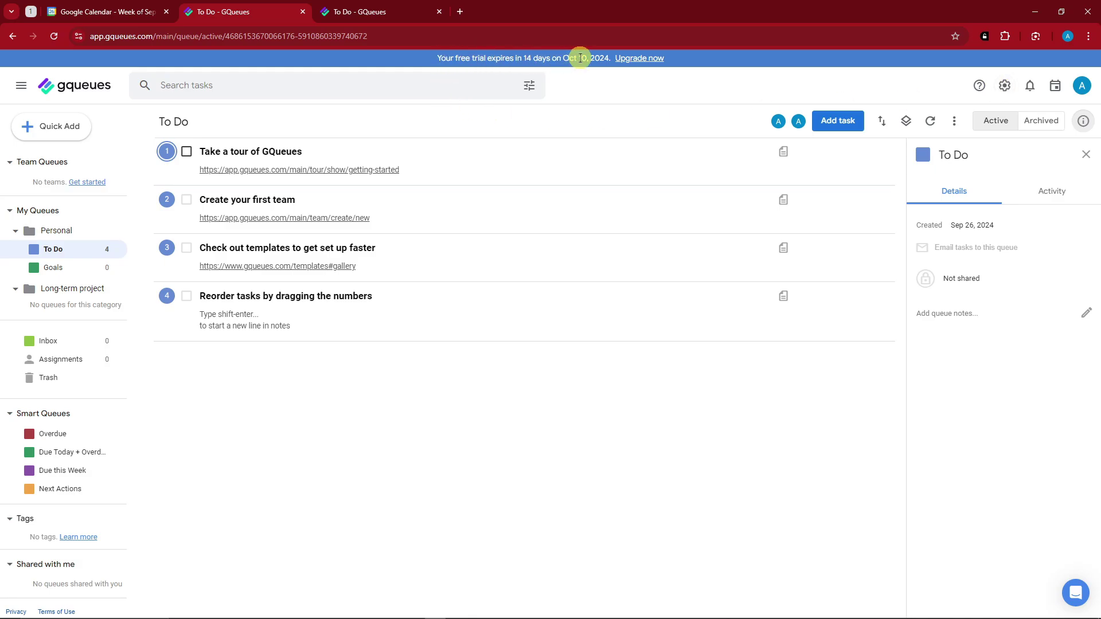
- Try the dark appearance and switch back to the light one
click(1005, 88)
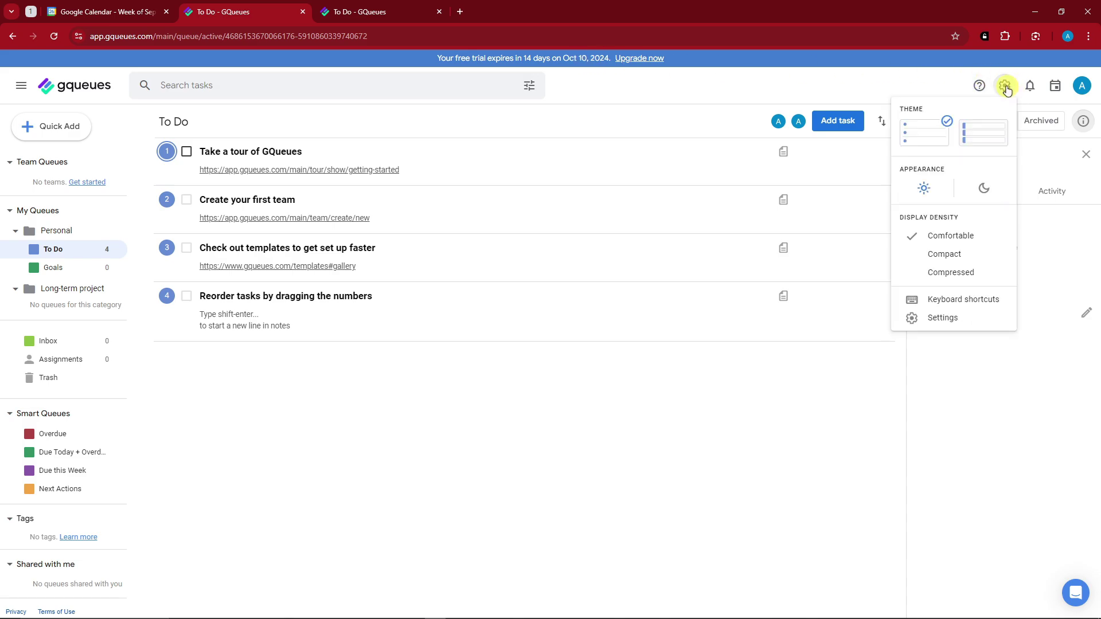
click(982, 189)
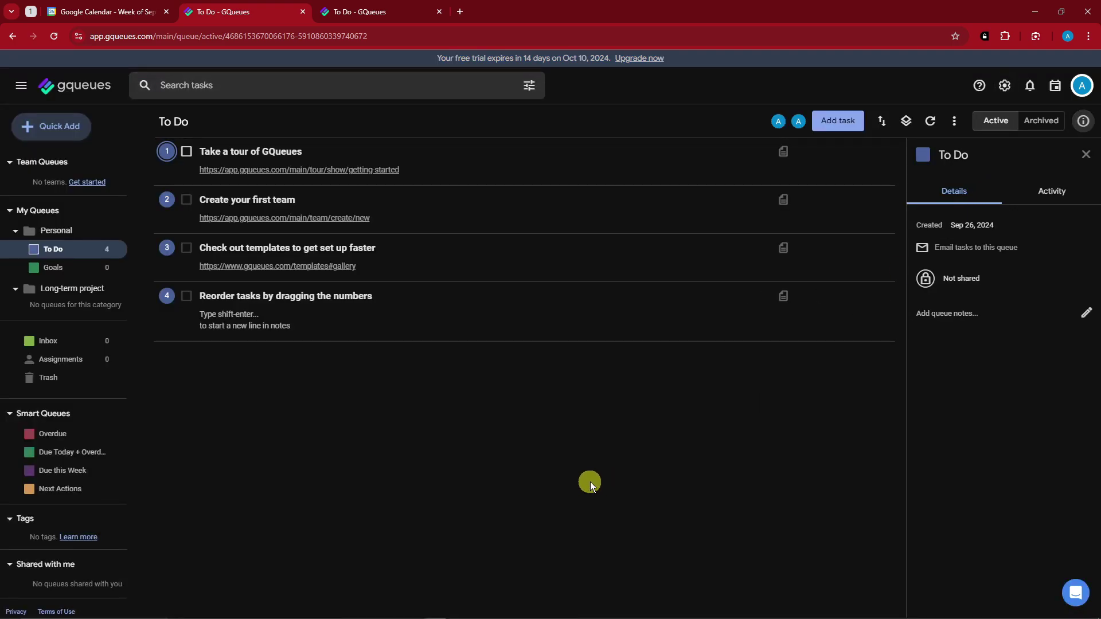
click(1005, 86)
click(929, 192)
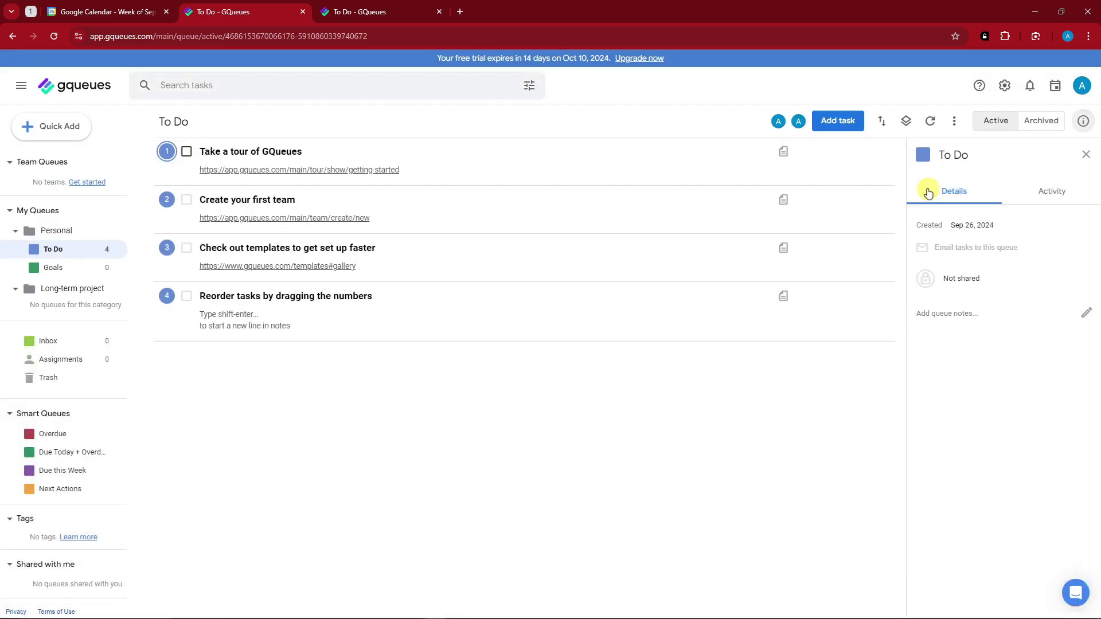
- Set the GQueues appearance to dark mode
click(1002, 86)
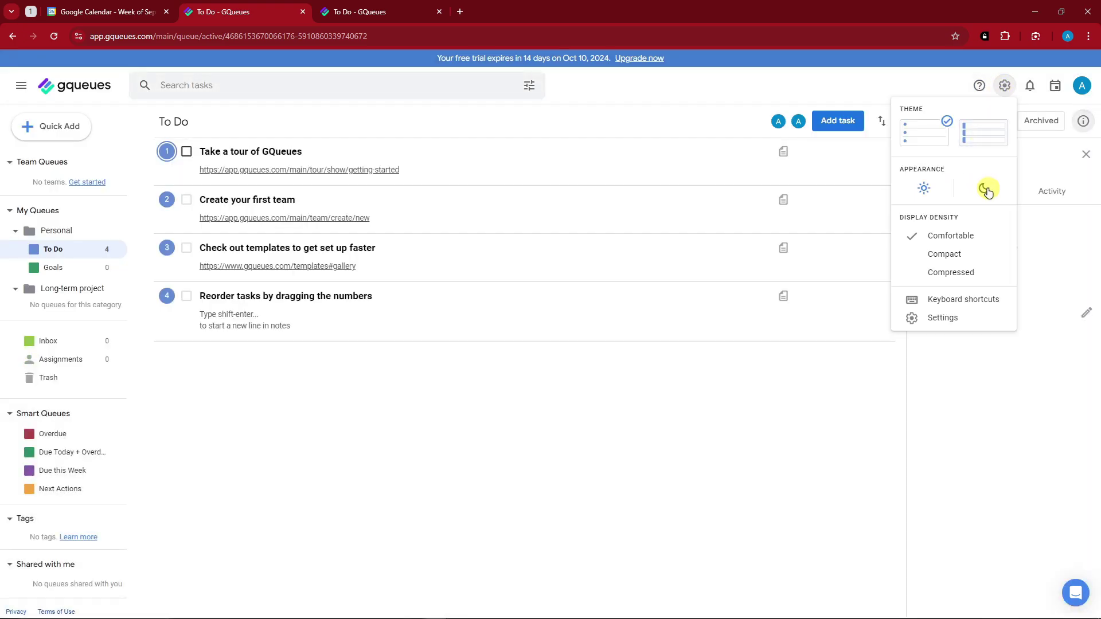
click(984, 189)
- Try the Compact and Compressed display densities and switch back to Comfortable
click(1004, 86)
click(963, 255)
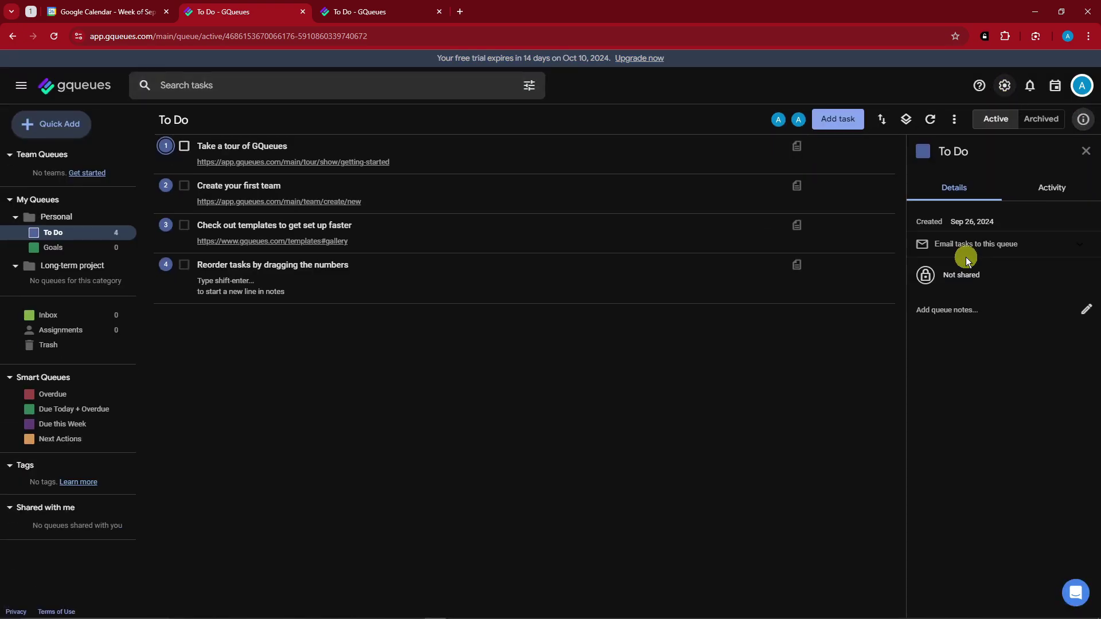
click(1005, 86)
click(958, 278)
click(1005, 86)
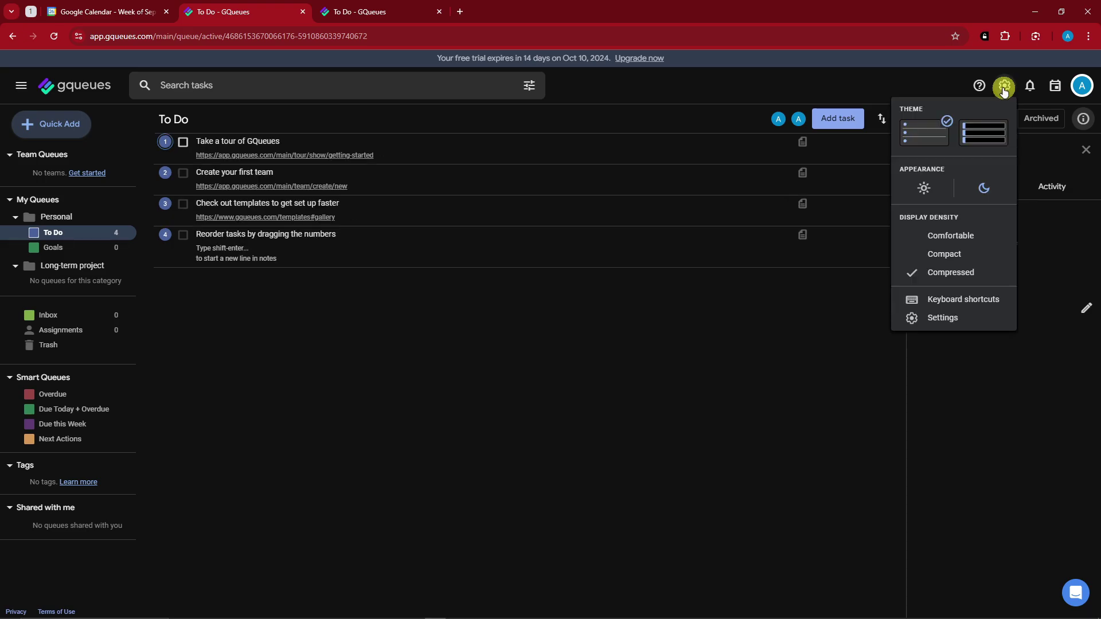
click(967, 239)
- Look through the keyboard shortcuts reference for adding and editing tasks, and close it
click(1005, 86)
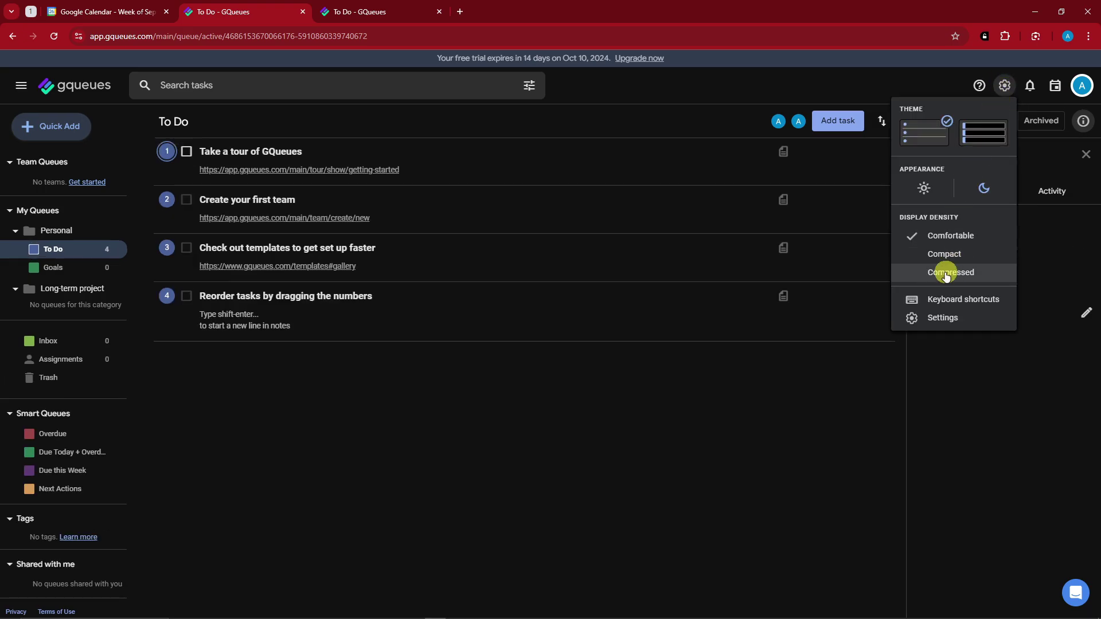
click(955, 297)
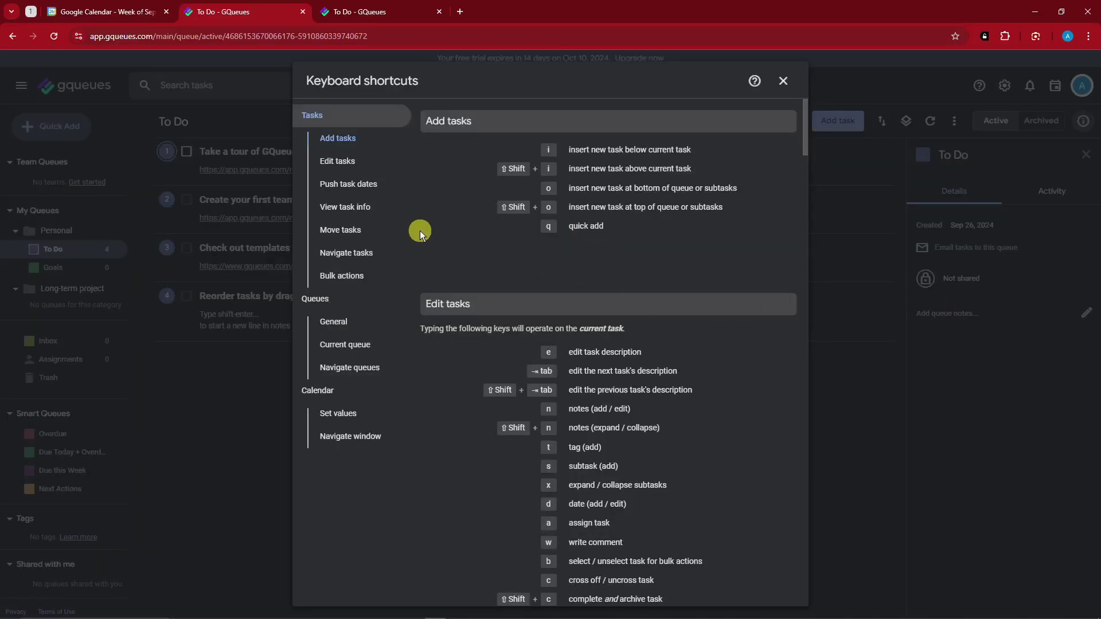
scroll(569, 240, down, 8)
click(783, 81)
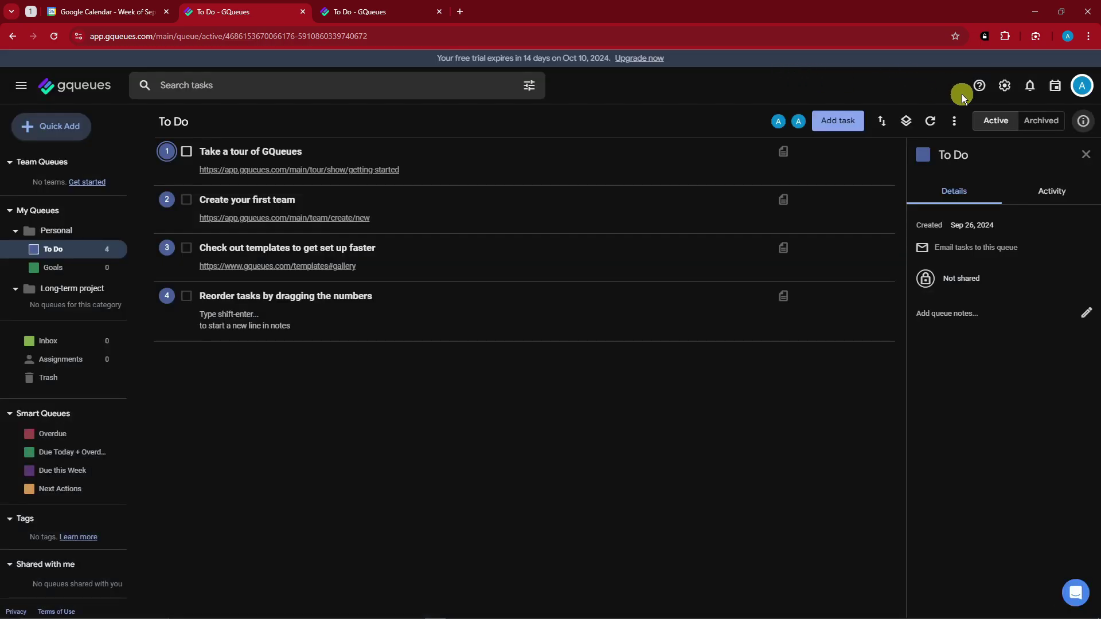
click(1005, 86)
click(963, 297)
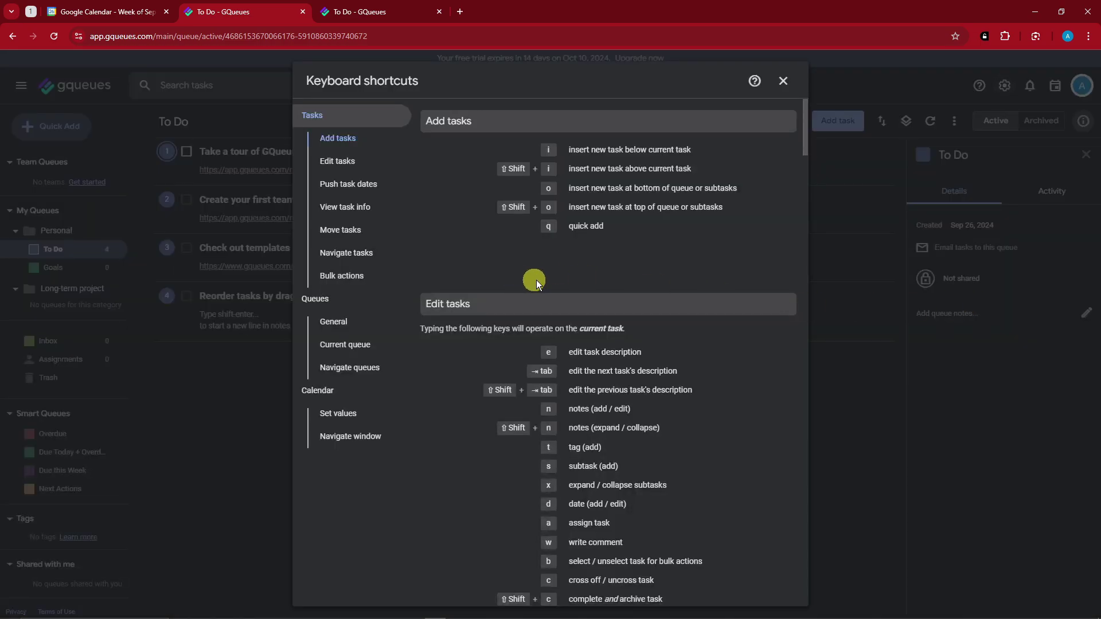
scroll(536, 280, down, 4)
drag(805, 143, 798, 64)
click(783, 81)
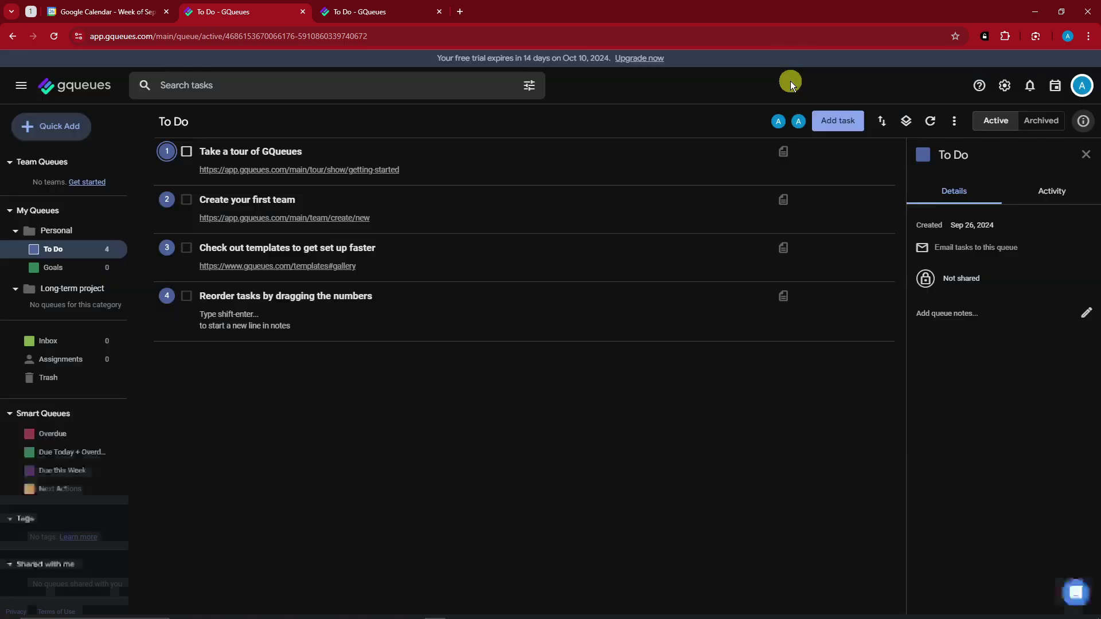
- Review the current plan and trial end date in the account settings, and return to the To Do queue
click(1005, 86)
click(963, 321)
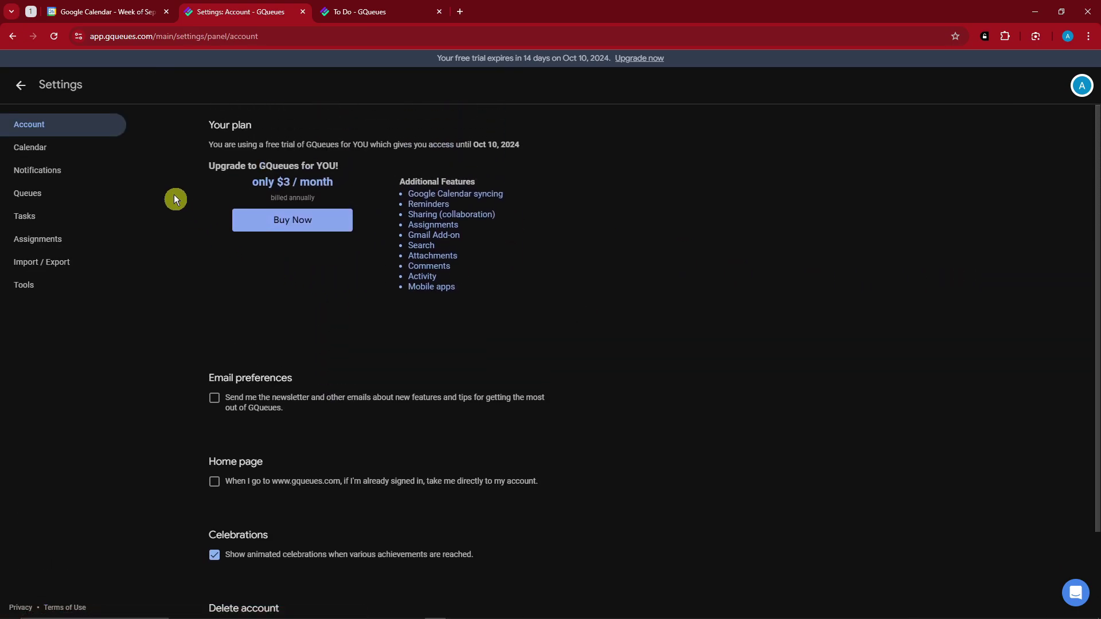
drag(203, 122, 485, 252)
click(546, 273)
drag(224, 145, 481, 146)
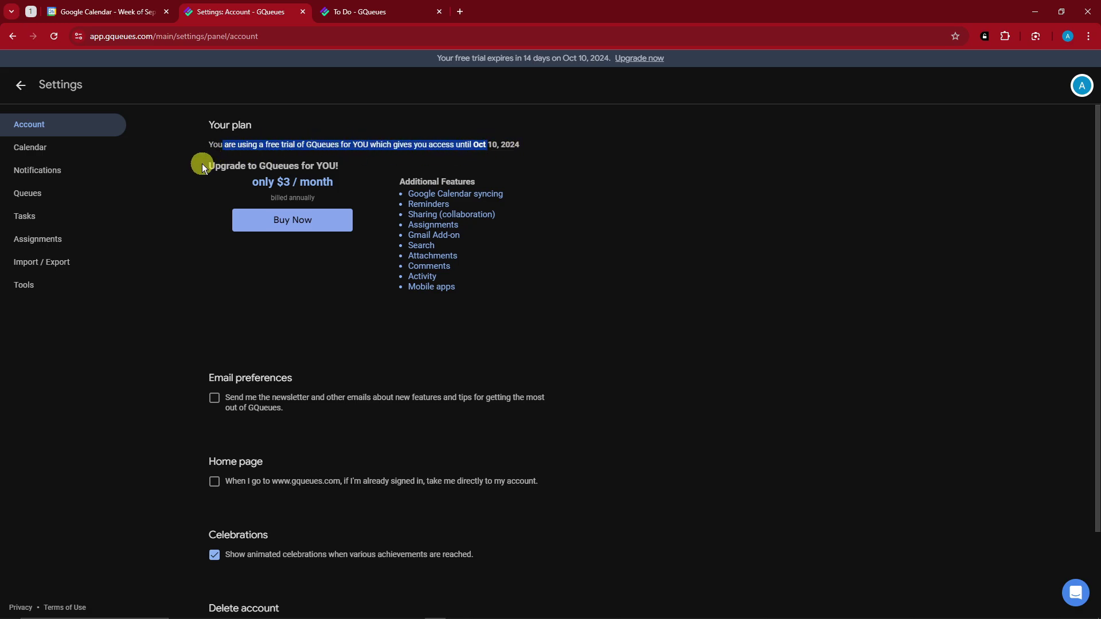
scroll(427, 216, down, 2)
scroll(247, 214, up, 2)
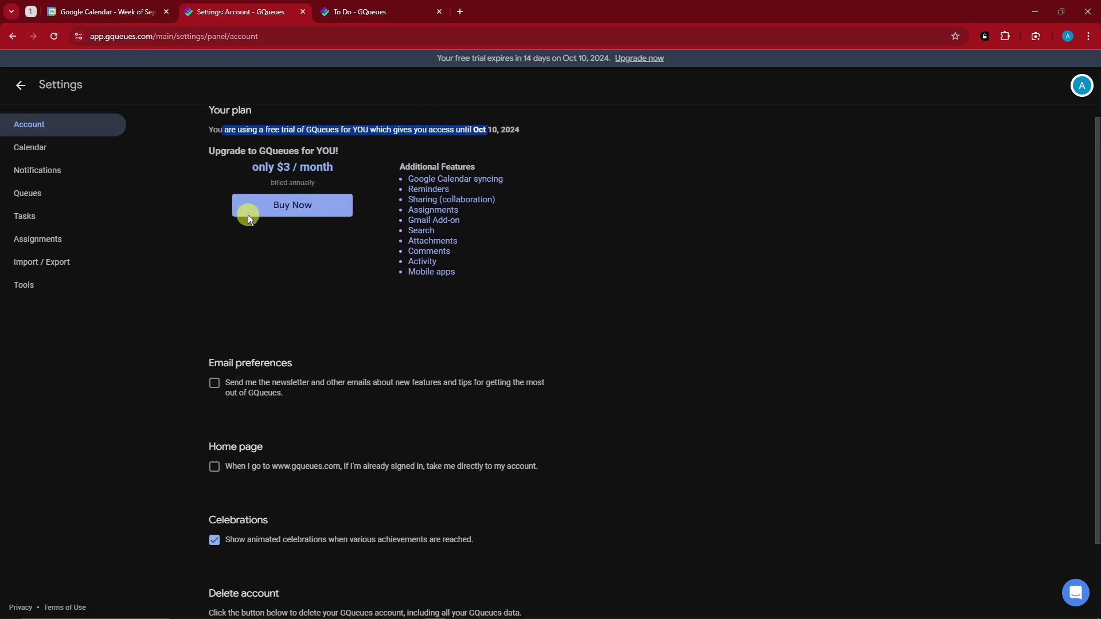
scroll(248, 215, up, 1)
drag(213, 146, 524, 142)
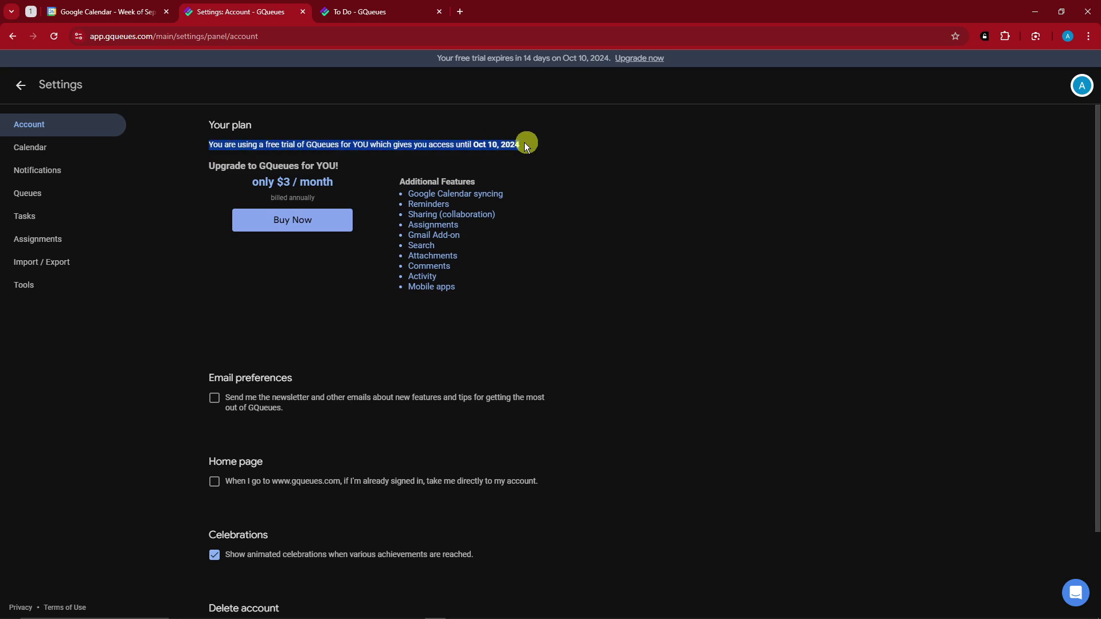
click(21, 90)
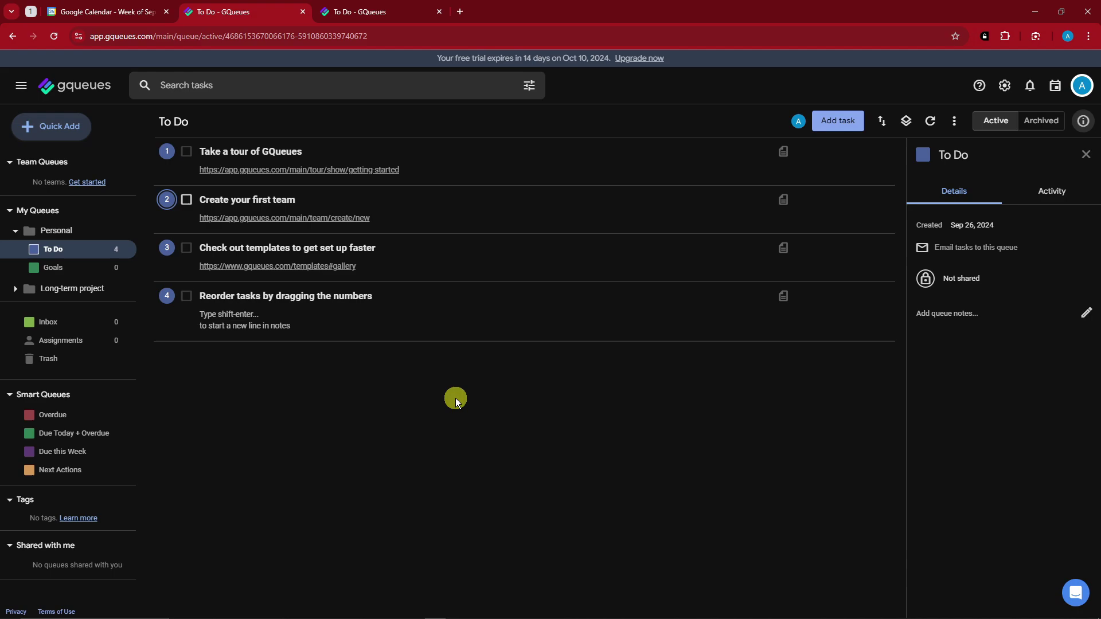
- Close the details of the To Do queue and highlight the title of the task "Take a tour of GQueues"
click(1086, 154)
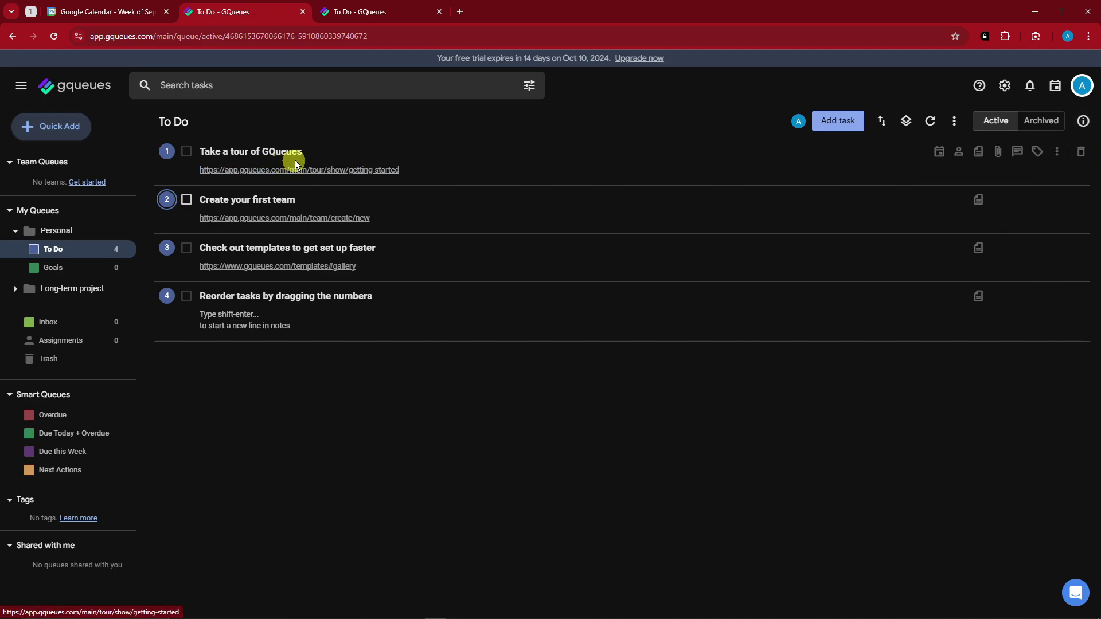
drag(206, 153, 320, 151)
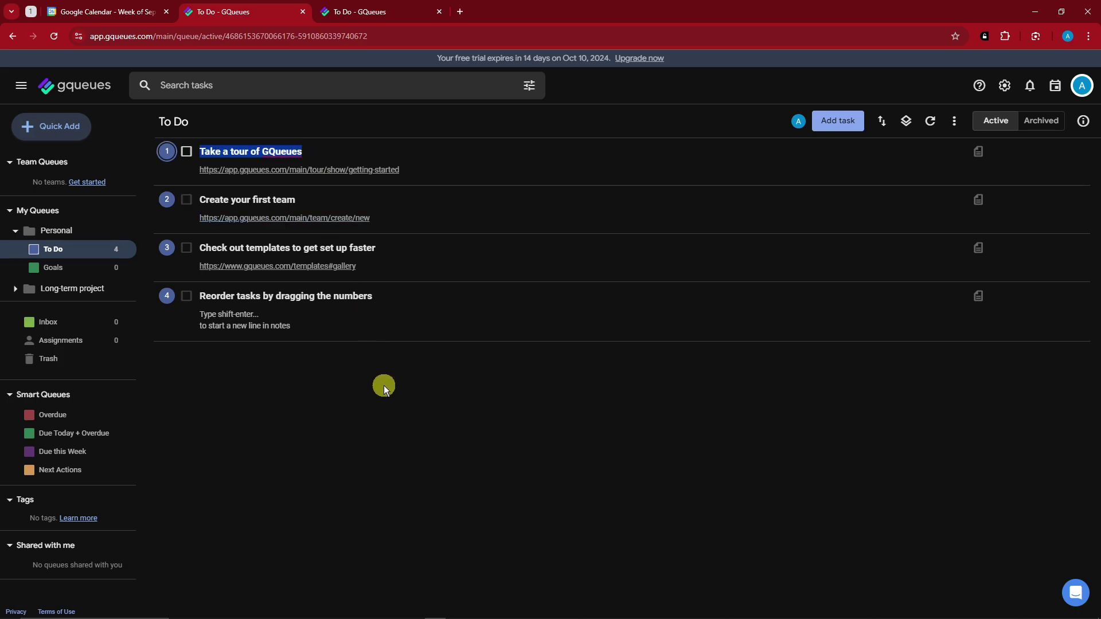
- Switch to Google Calendar to view its task lists, and return to the To Do queue in GQueues for comparison
click(123, 11)
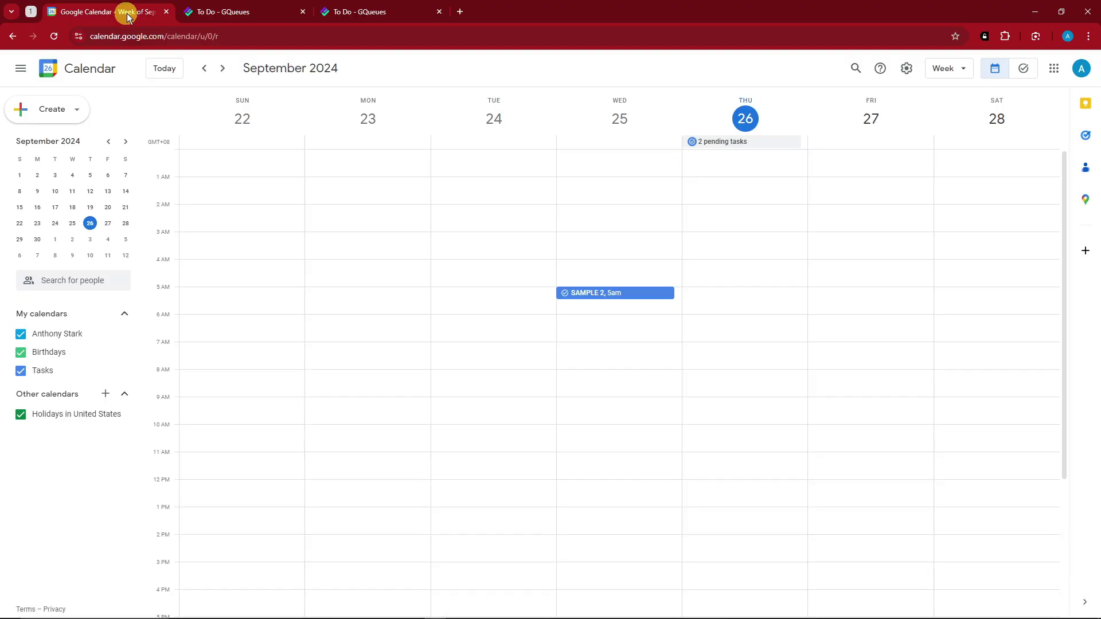
click(1023, 69)
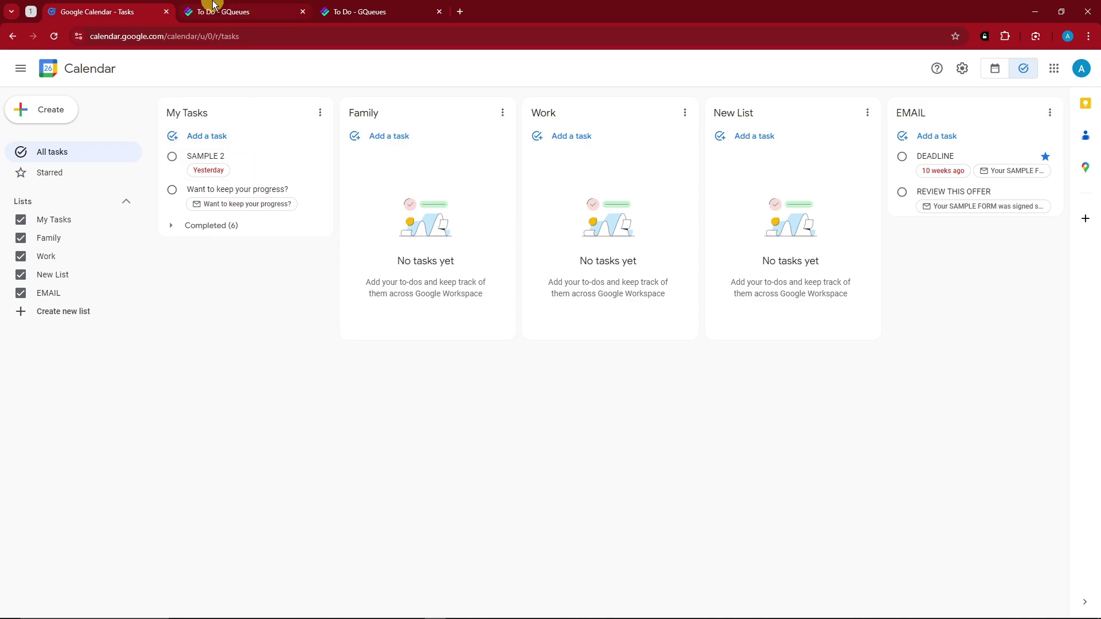
click(233, 13)
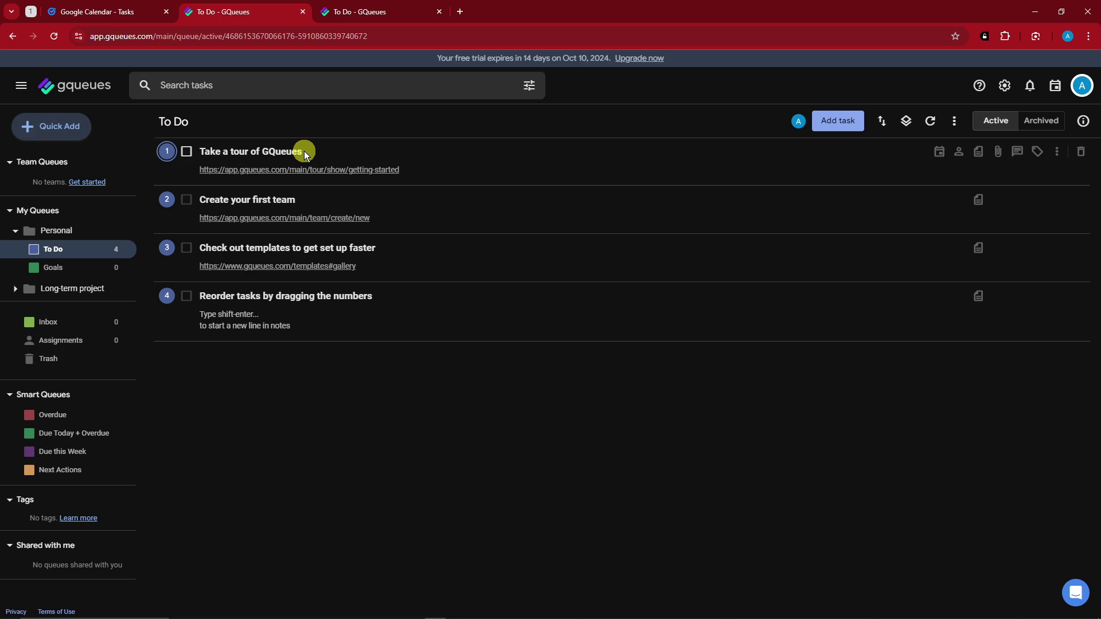
drag(304, 151, 199, 151)
click(385, 362)
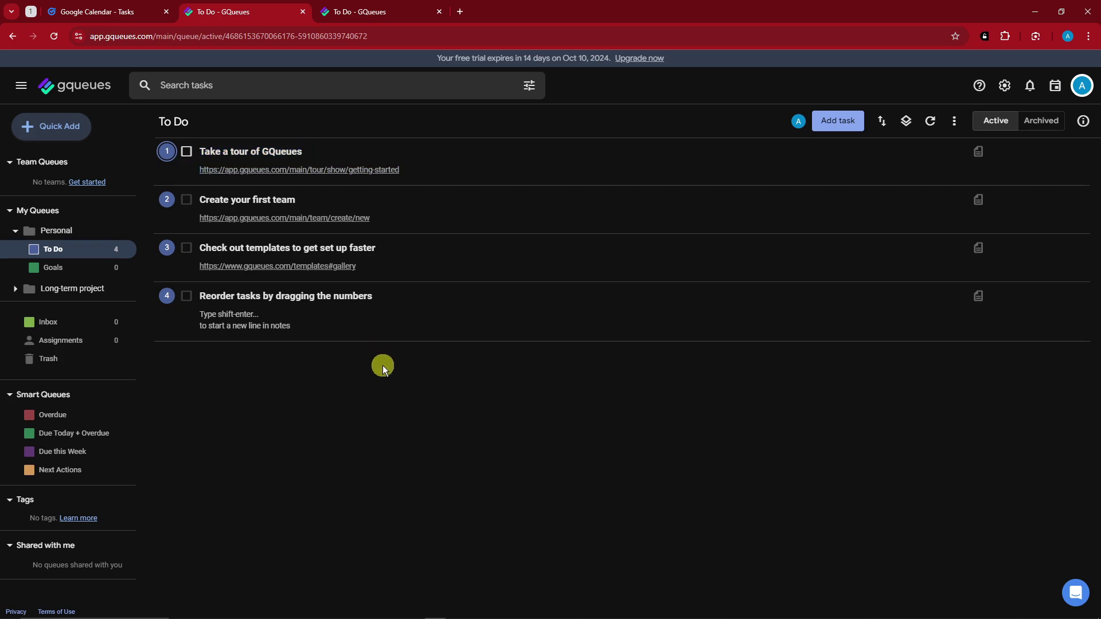
- Look through the Personal and Long-term project folders and their queues, ending on the To Do queue
click(16, 234)
click(16, 232)
click(16, 232)
click(15, 250)
click(15, 253)
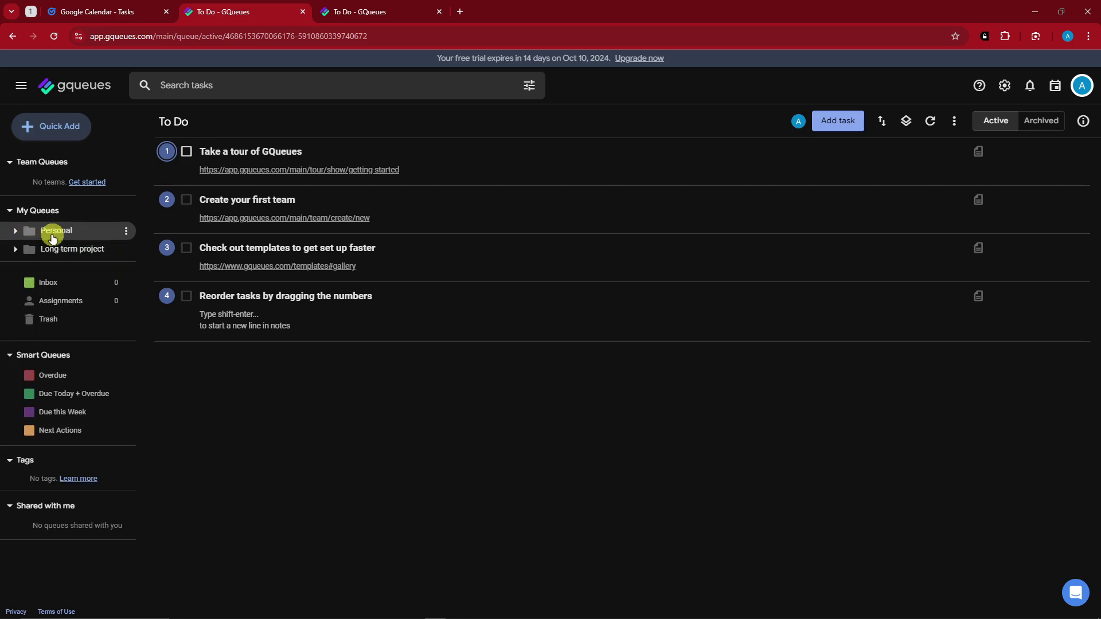
click(15, 230)
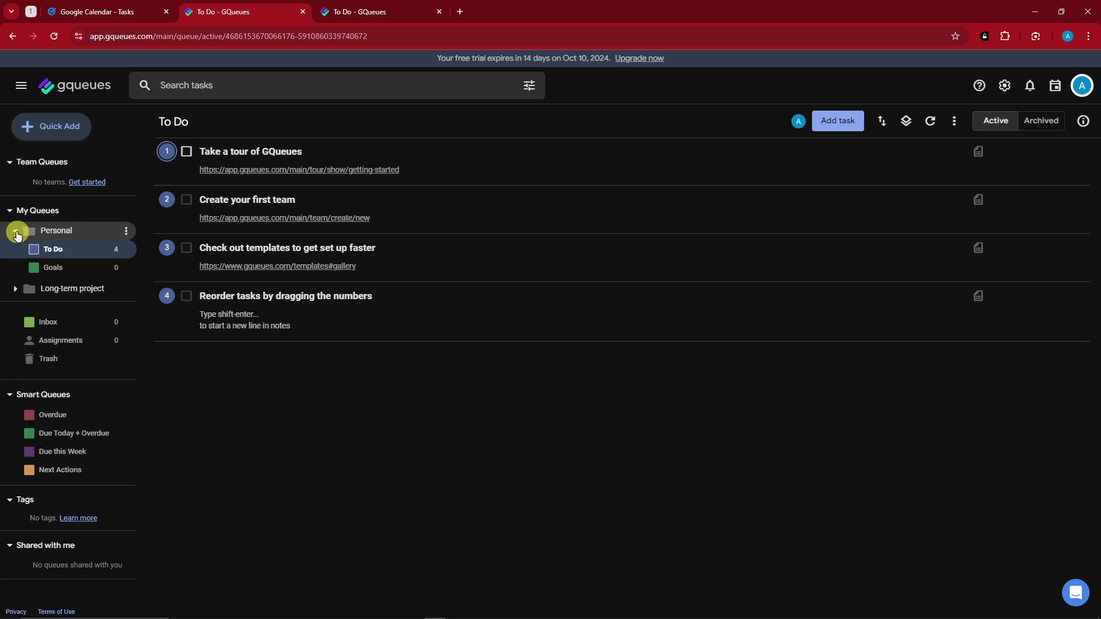
click(69, 266)
click(75, 248)
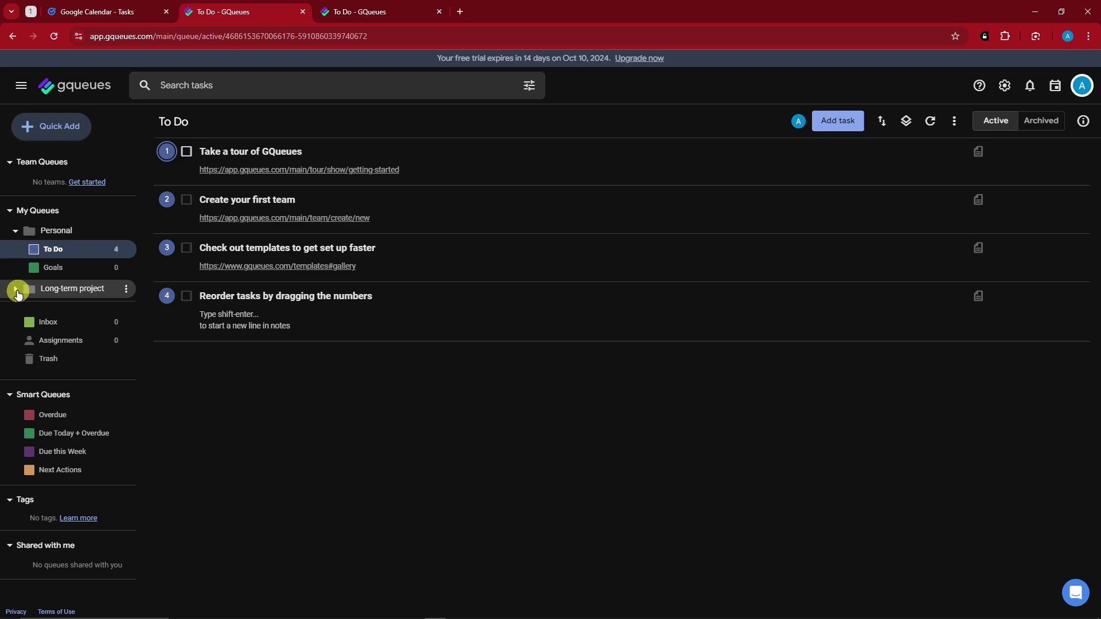
click(17, 291)
click(81, 289)
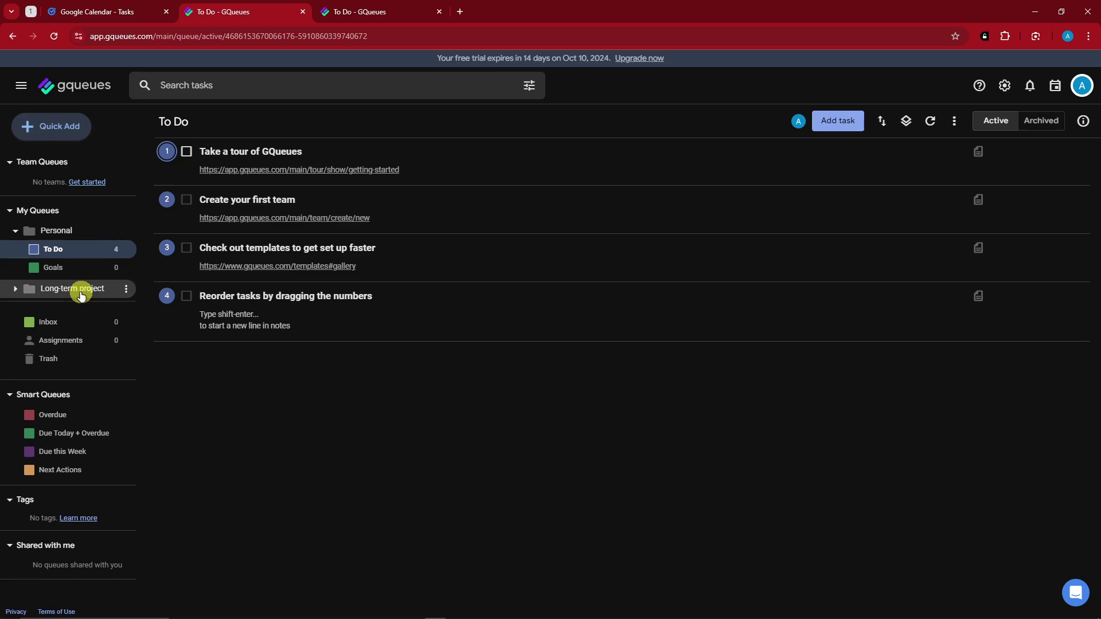
click(74, 249)
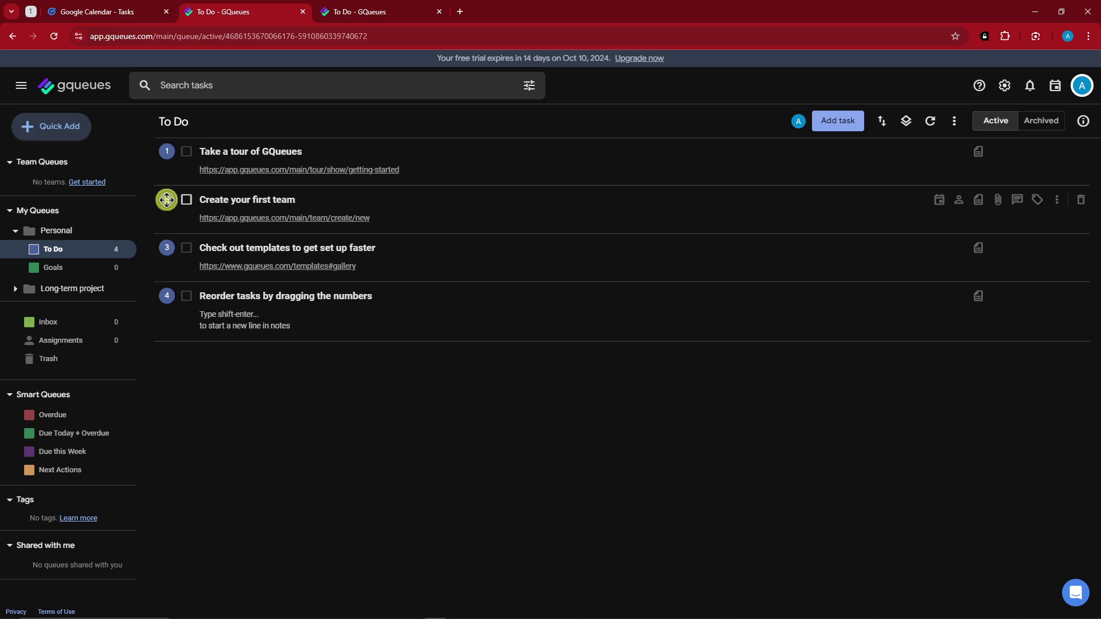
- Move the team, templates and reordering tasks above "Take a tour of GQueues" in the To Do queue, keeping their relative order
drag(164, 200, 151, 148)
drag(167, 247, 158, 198)
drag(166, 297, 163, 235)
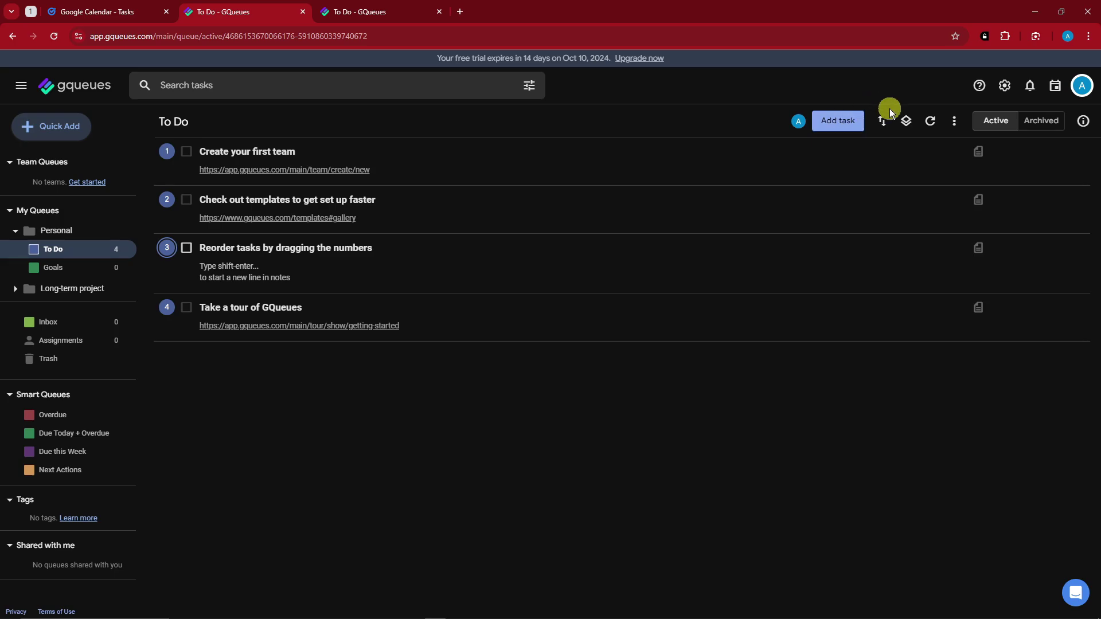
- Reorder the To Do queue's tasks by date in ascending order
click(883, 127)
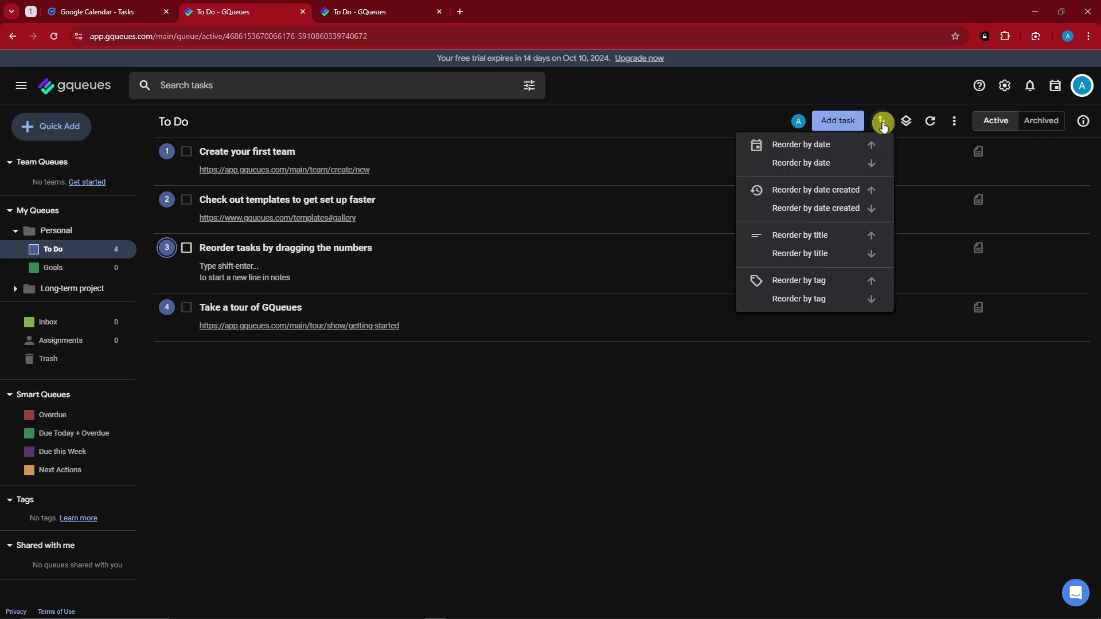
click(854, 141)
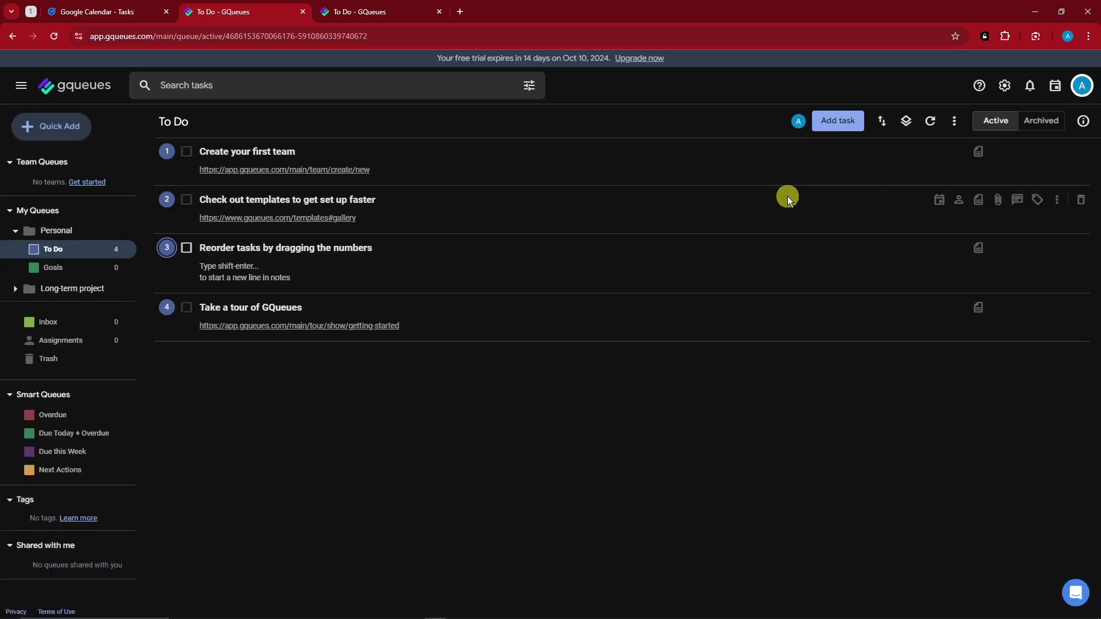
click(880, 123)
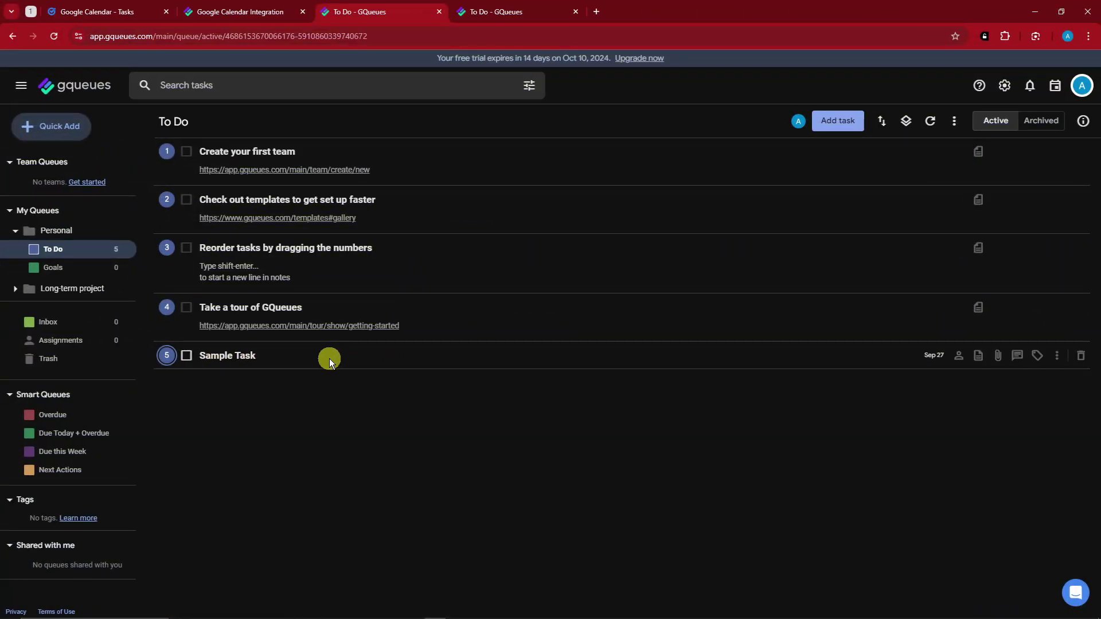
- Add a task titled "Sample Task 2" to the To Do queue and view its additional options
click(845, 125)
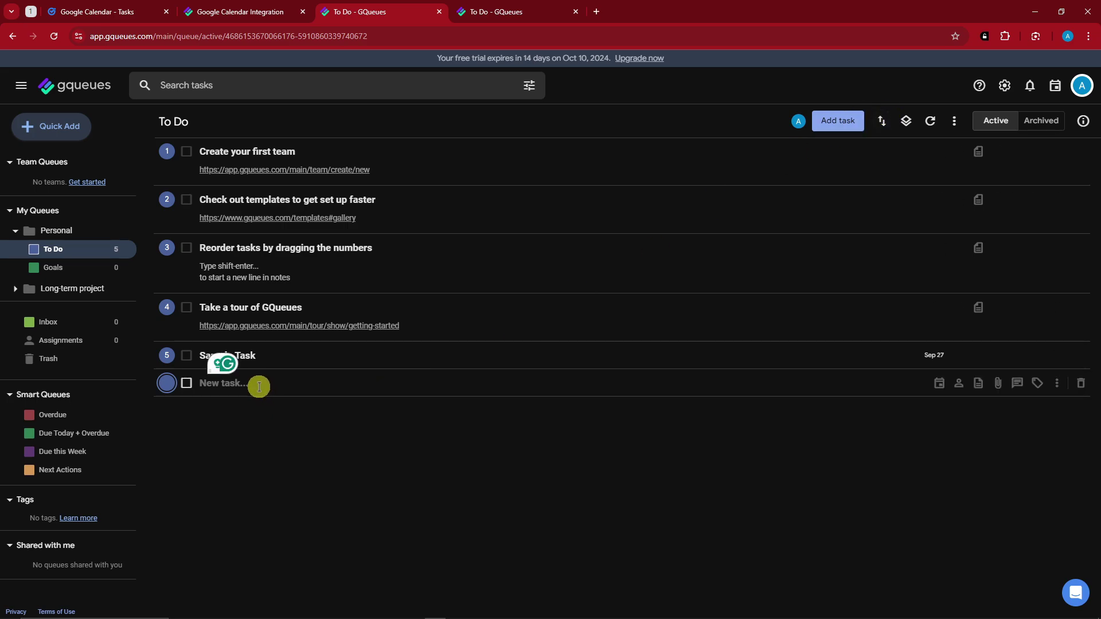
text(Sample T)
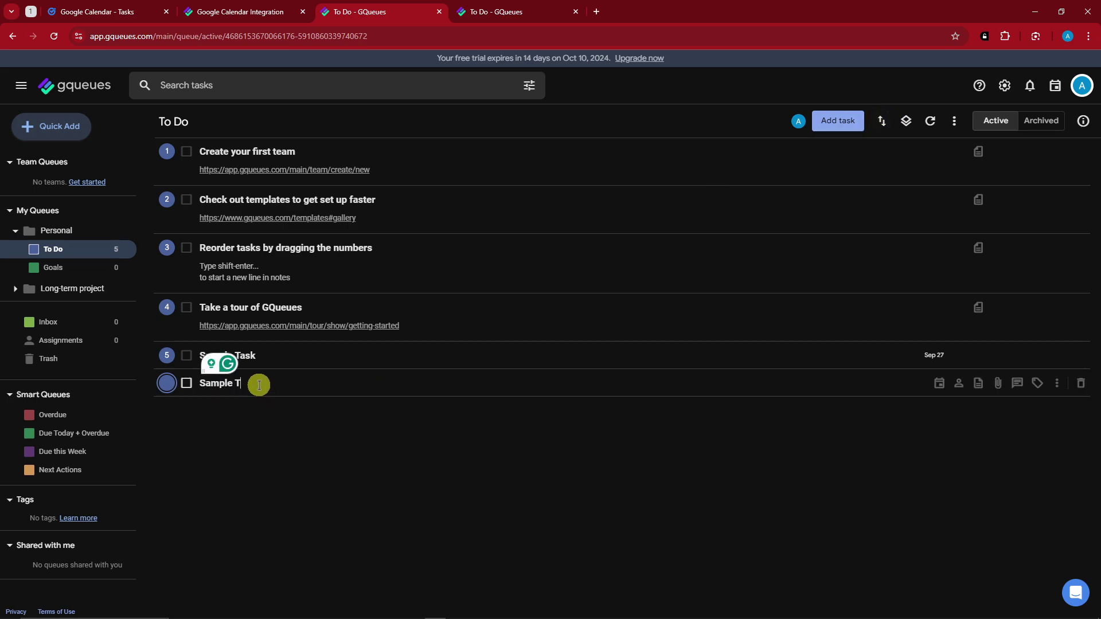
text(ask 2)
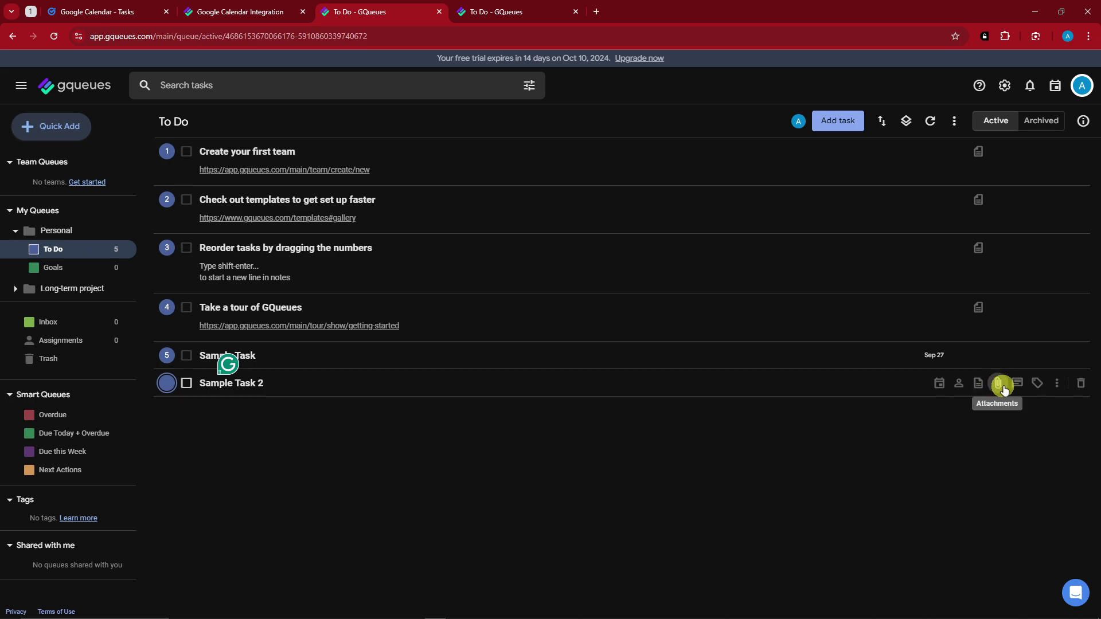
click(1059, 384)
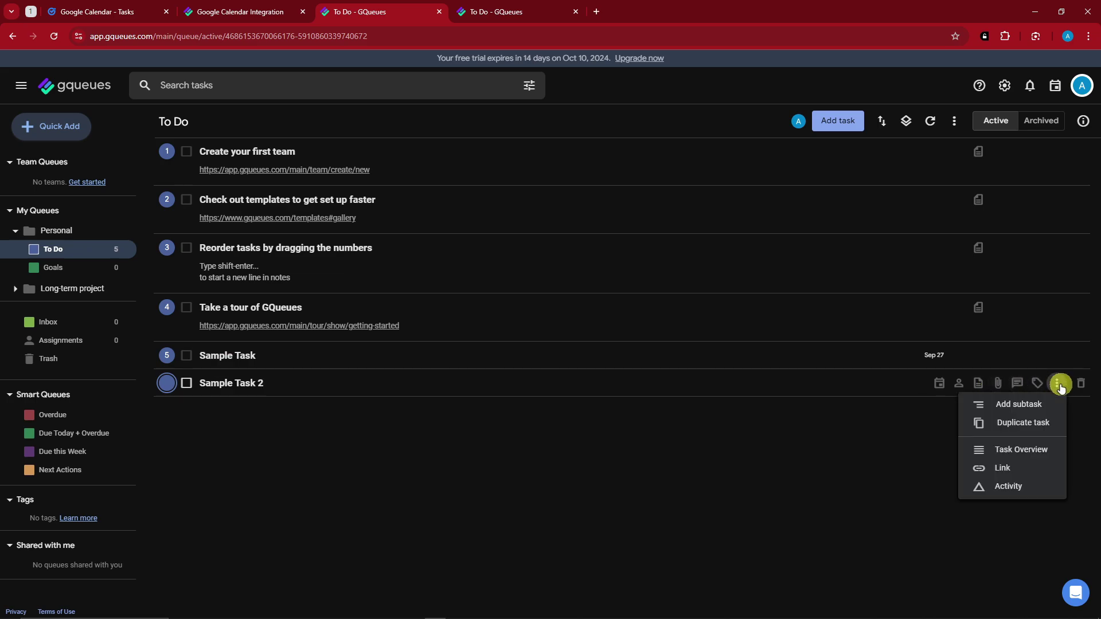
click(1060, 389)
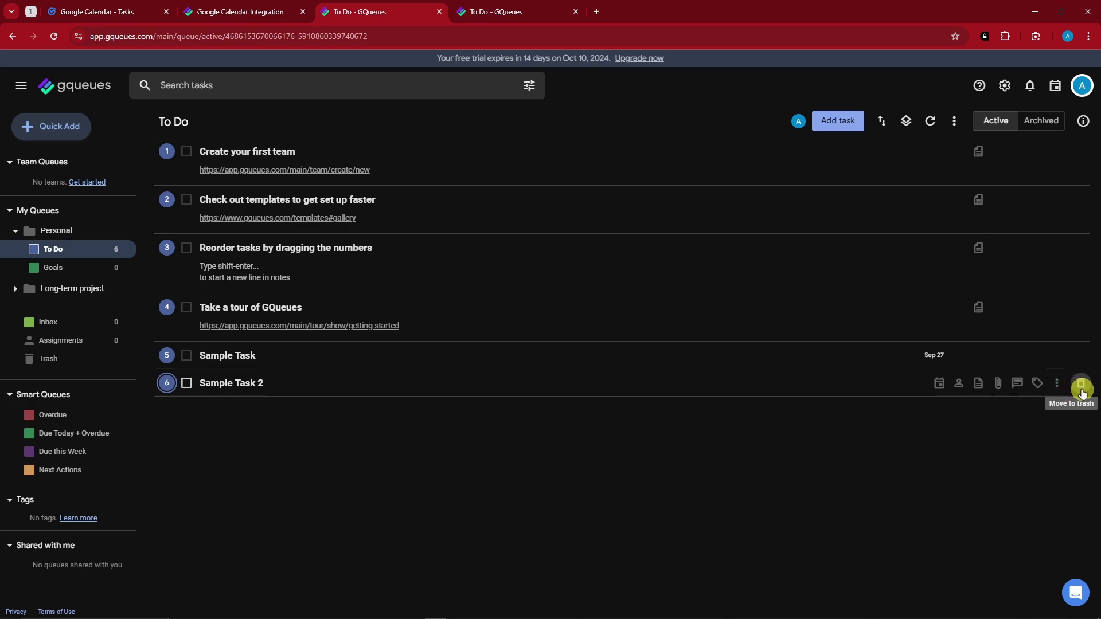
- Schedule Sample Task 2 for Fri, Sep 27 at 9:30 PM with a duration of 45 minutes
click(942, 384)
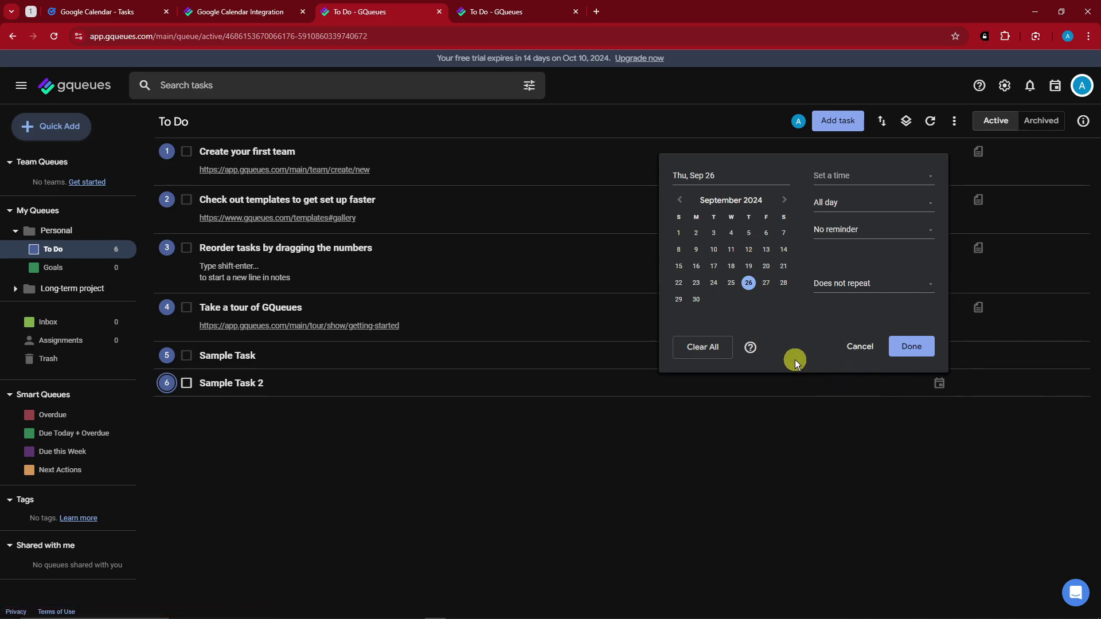
click(770, 289)
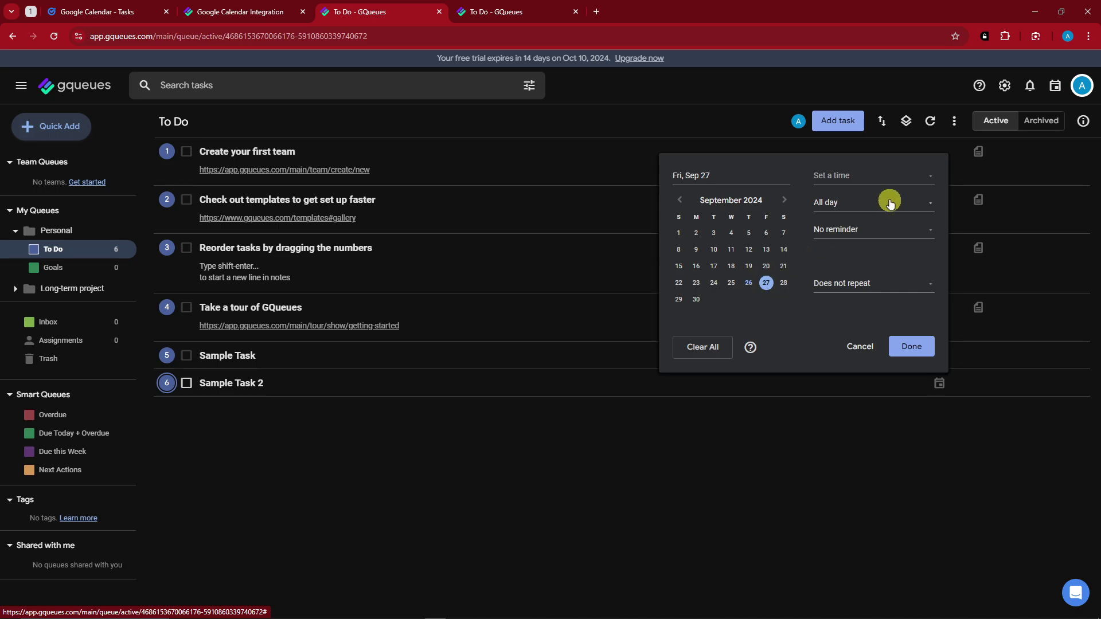
click(932, 178)
click(853, 214)
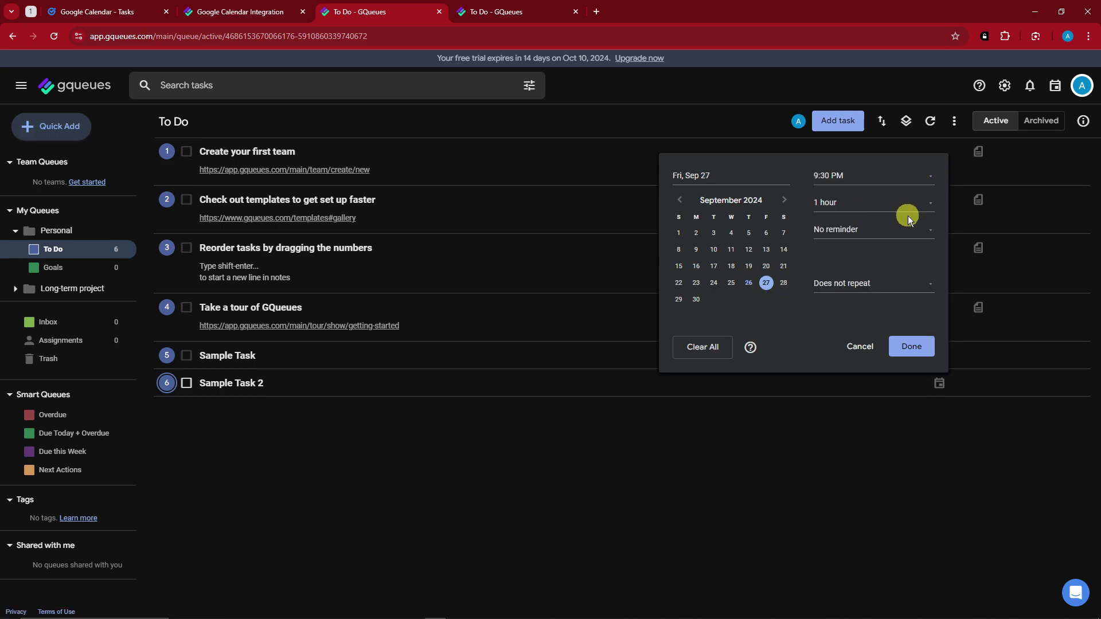
click(921, 211)
scroll(897, 251, up, 2)
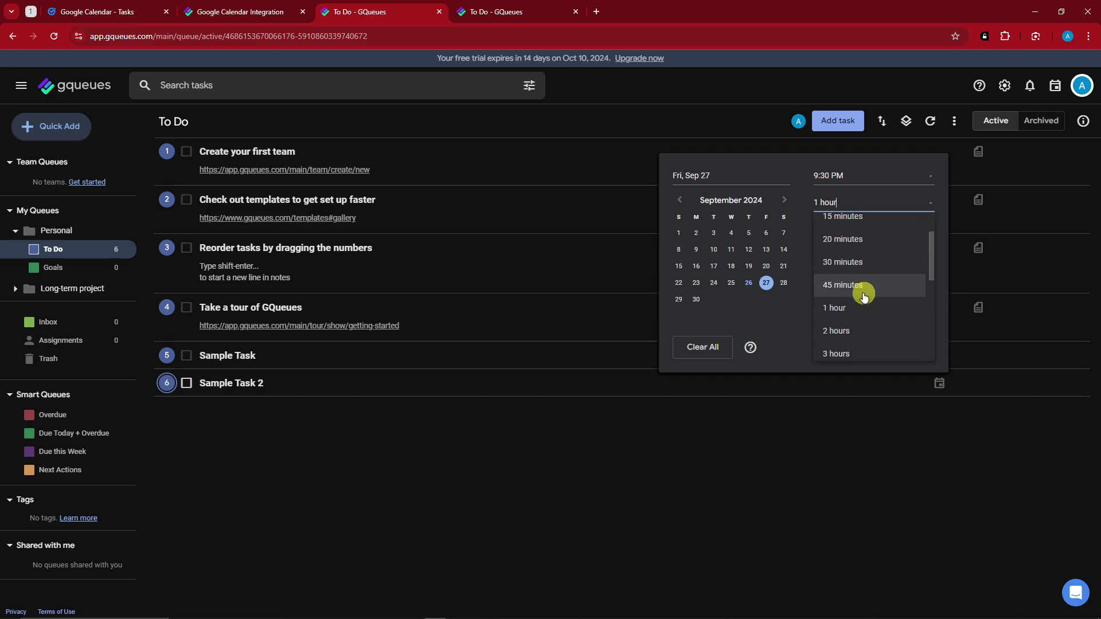
click(865, 285)
- Give Sample Task 2 a pop-up reminder 15 minutes ahead and a weekly repeat, and save the schedule
click(920, 234)
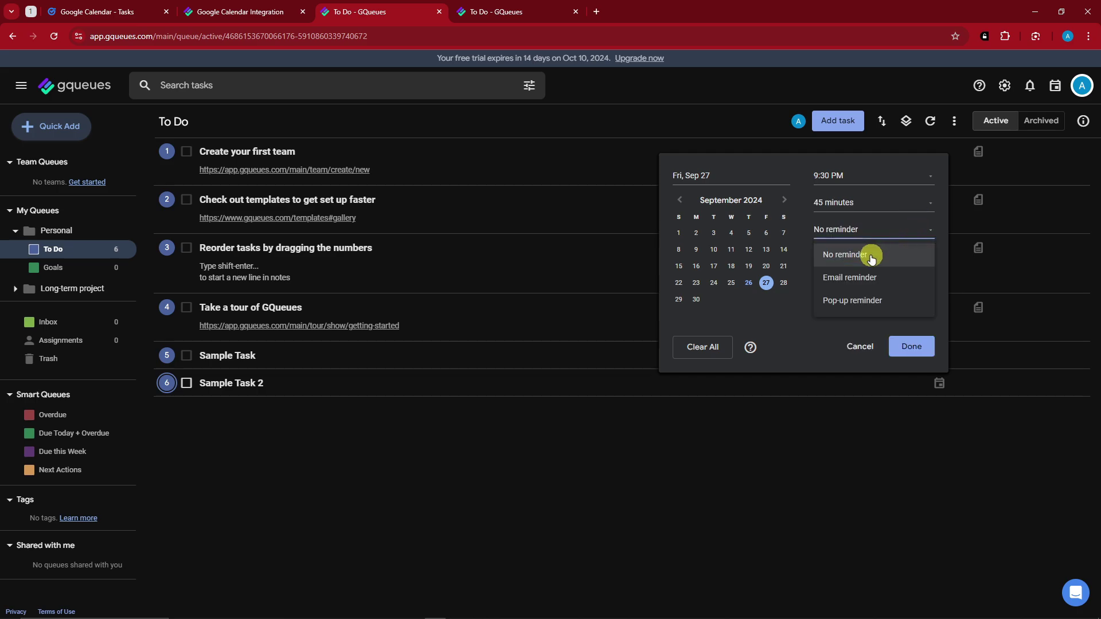
click(877, 300)
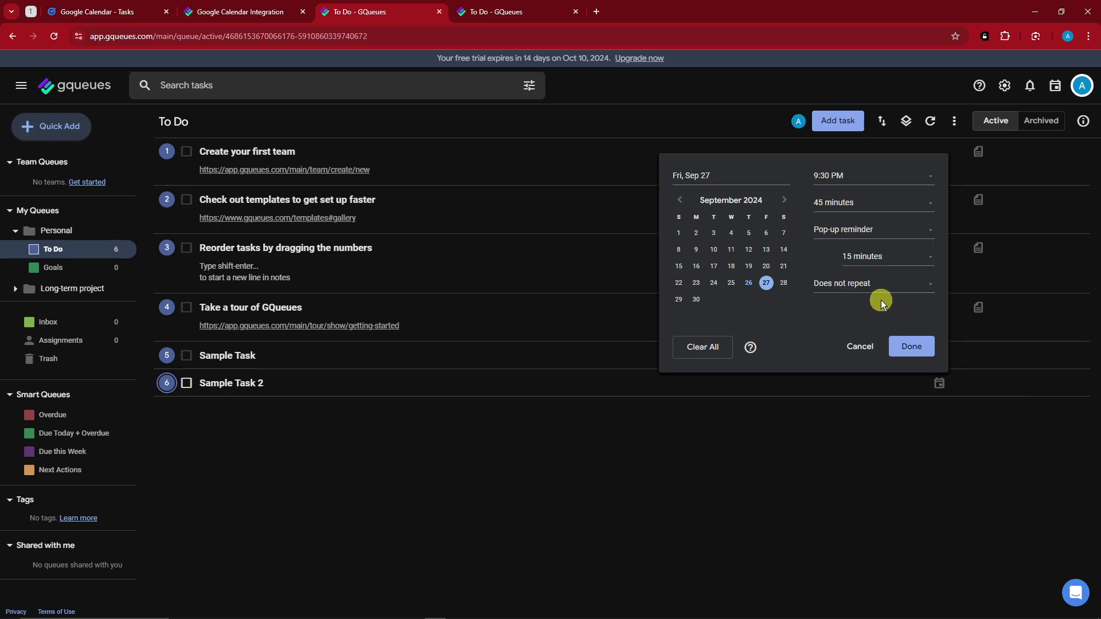
click(896, 258)
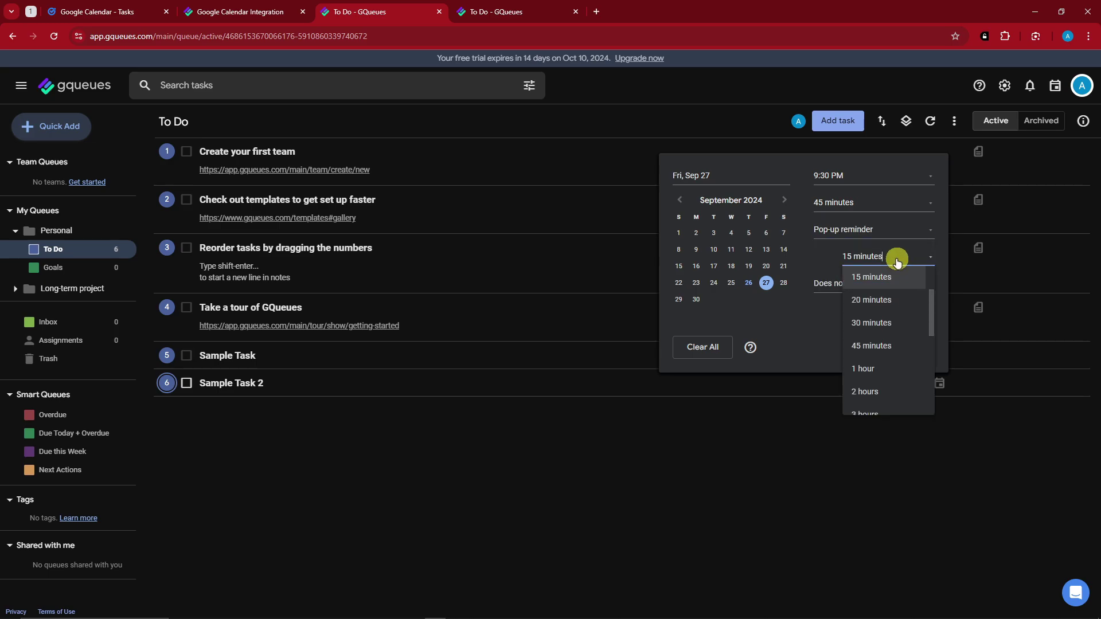
click(897, 261)
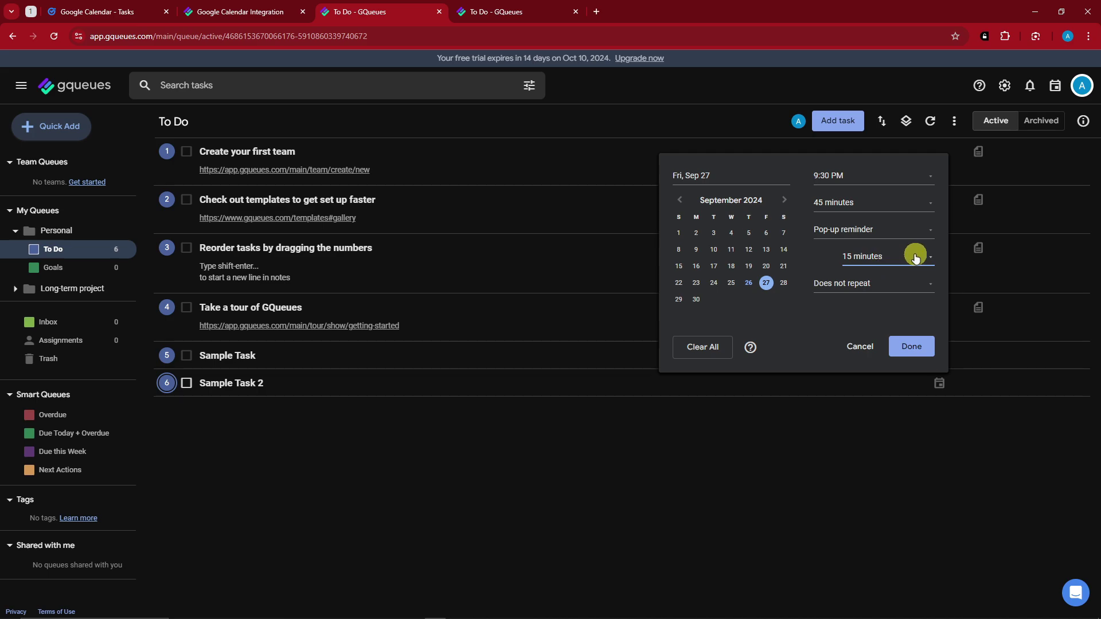
click(910, 285)
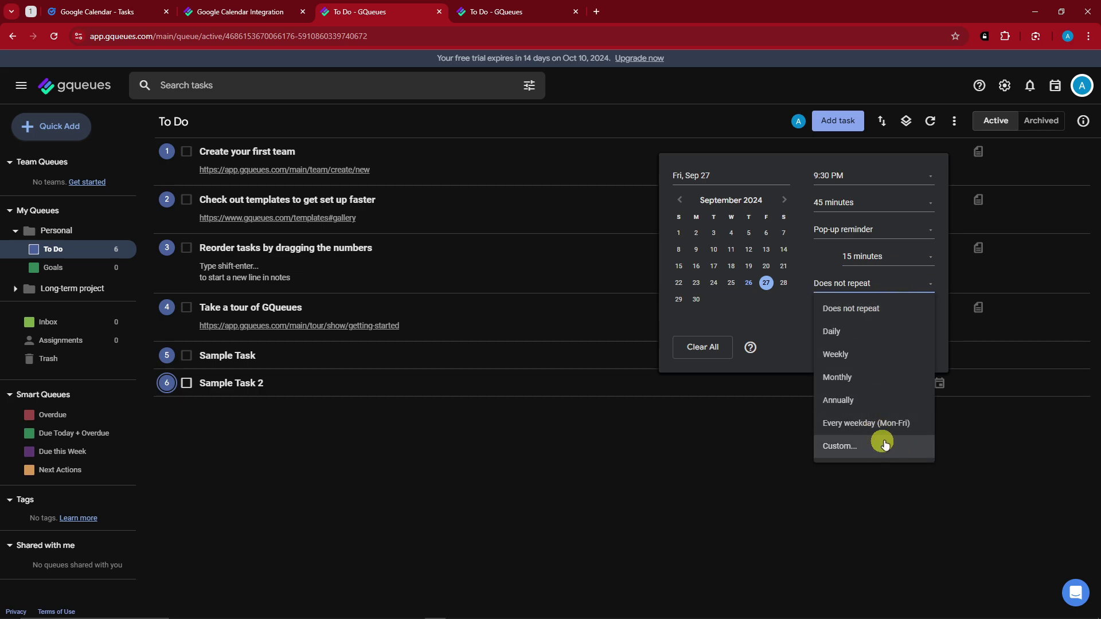
click(880, 357)
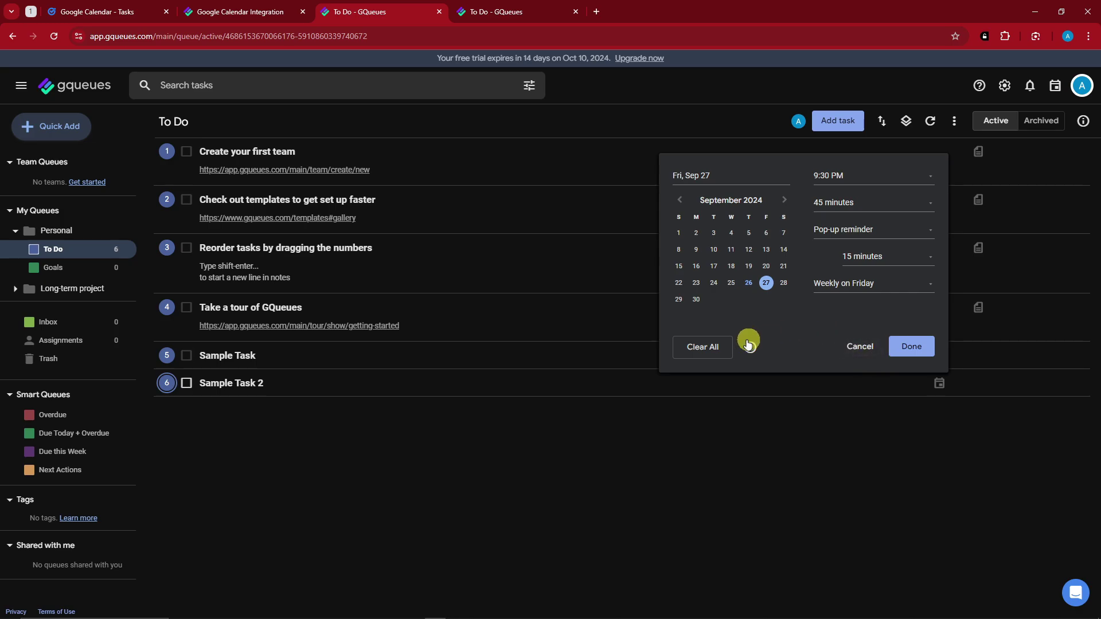
click(913, 346)
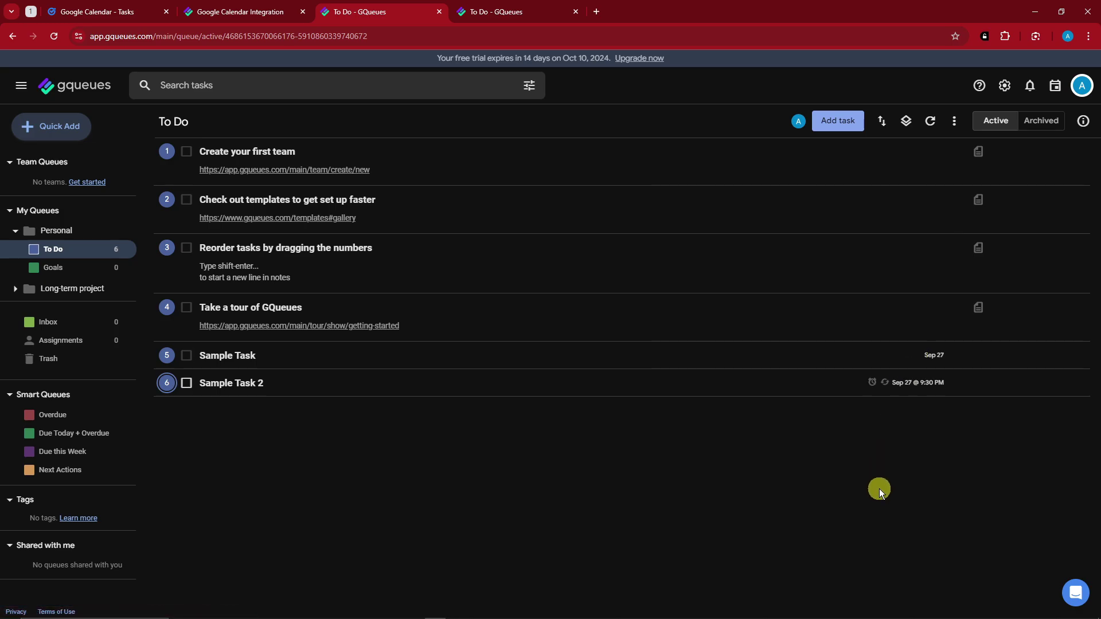
- Change the date of Sample Task 2 to Sep 28 and save it
click(918, 382)
click(781, 288)
click(908, 350)
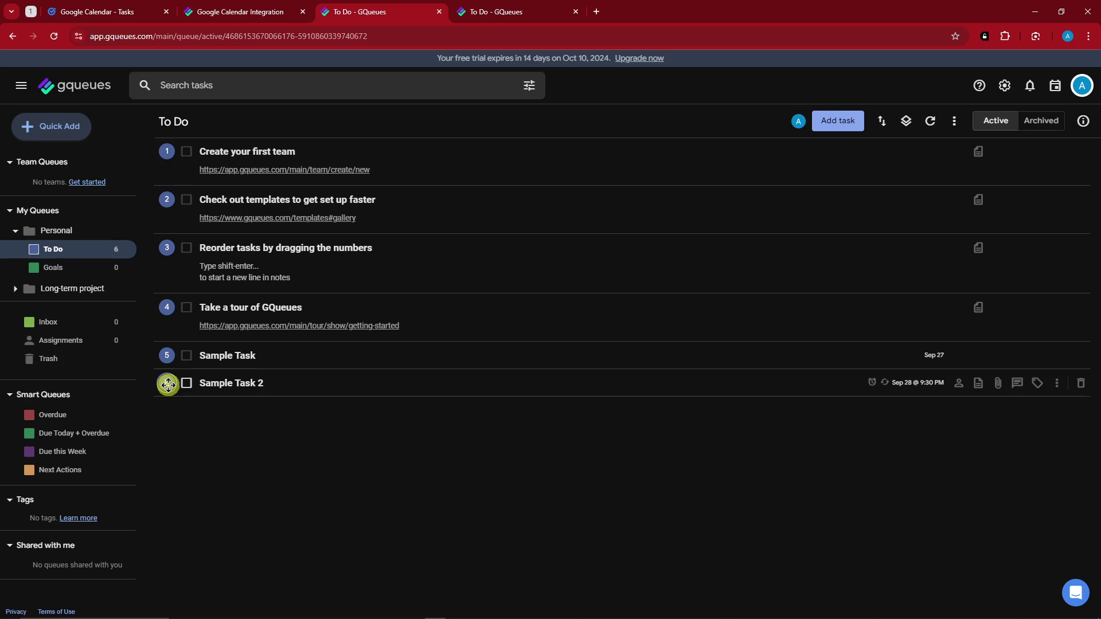
- Move Sample Task 2 above Sample Task, check its schedule, and restore the original order of the two tasks
drag(168, 384, 169, 355)
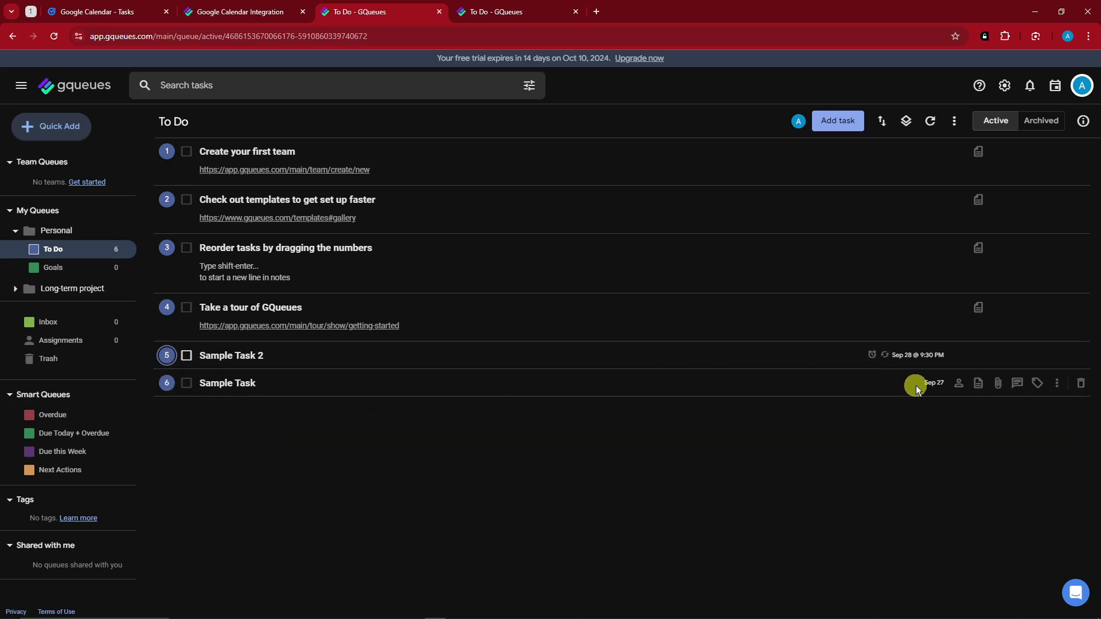
mouse_move(909, 363)
mouse_move(938, 388)
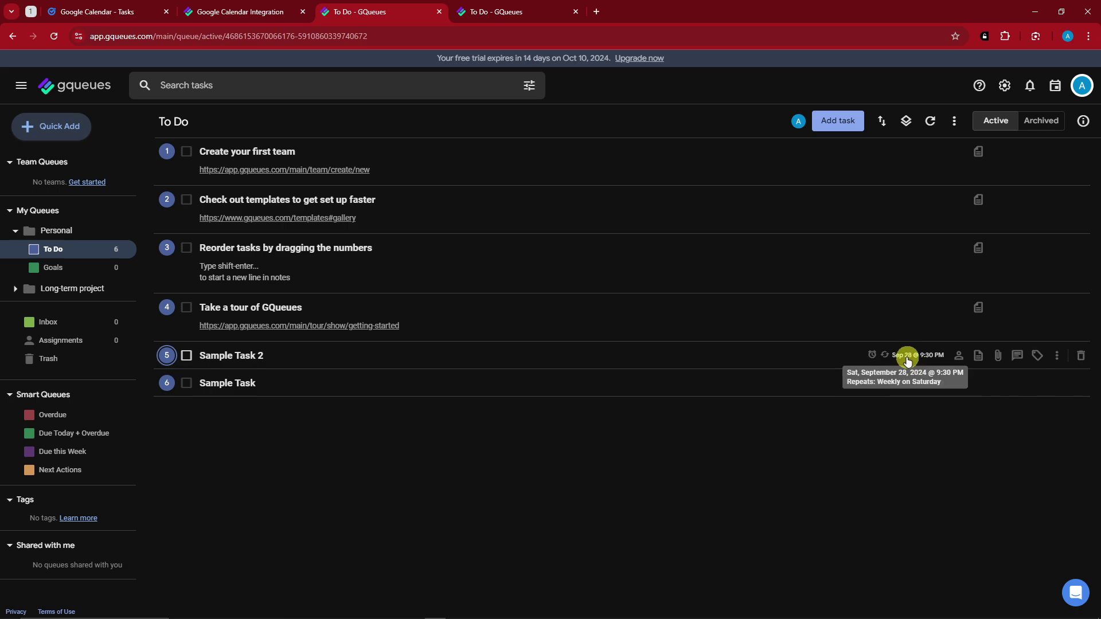
drag(167, 382, 169, 354)
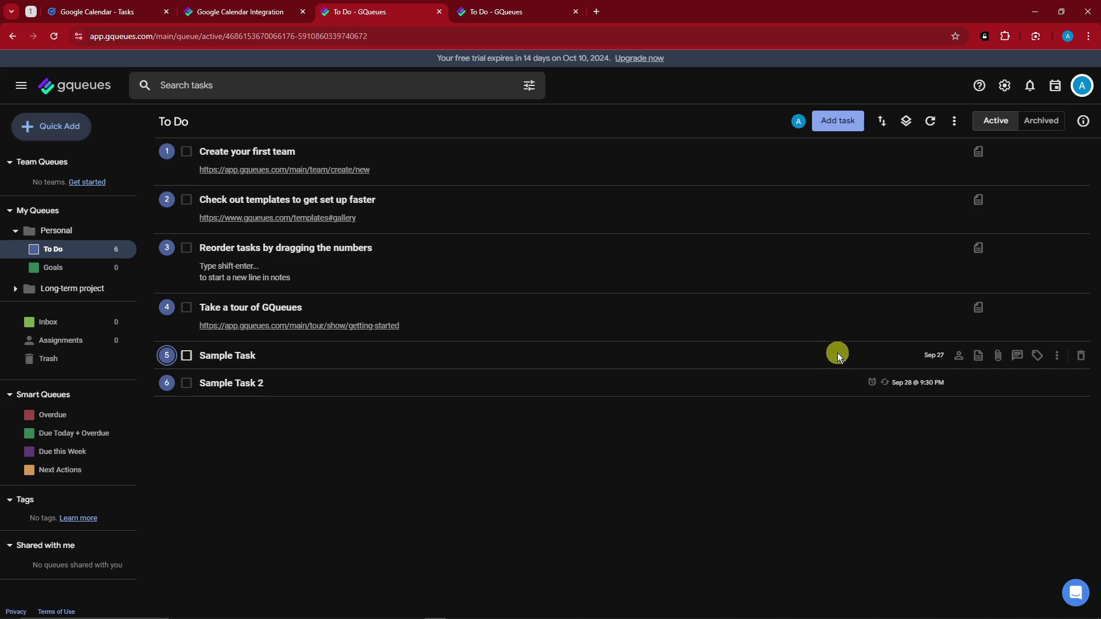
- Activate the Google Drive integration for attachments from Sample Task and grant GQueues access with the listed Google account
click(999, 357)
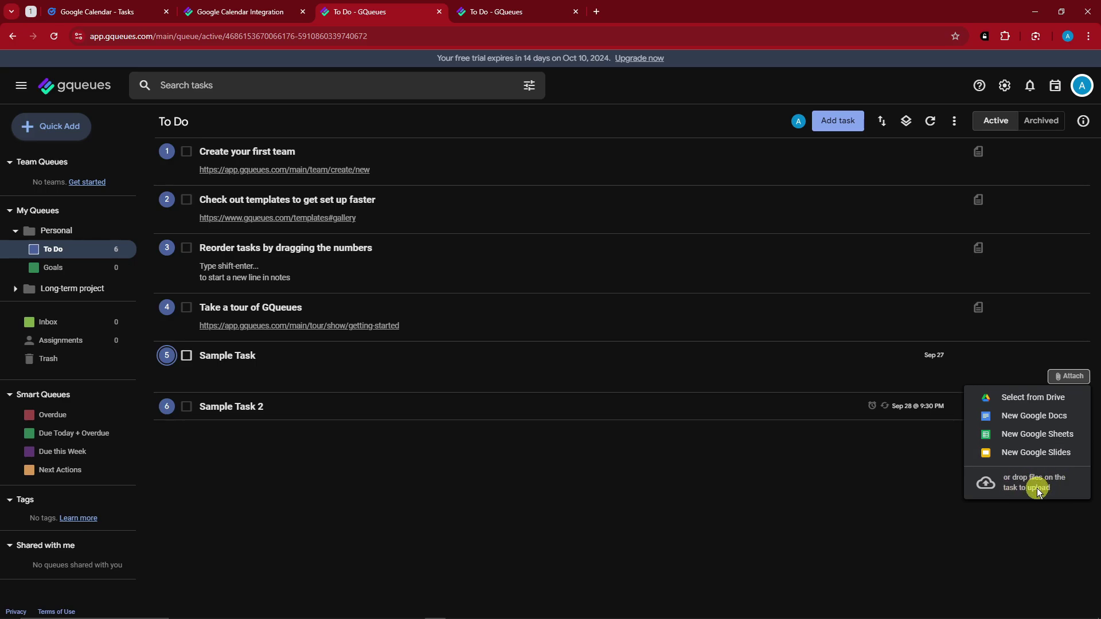
click(1019, 398)
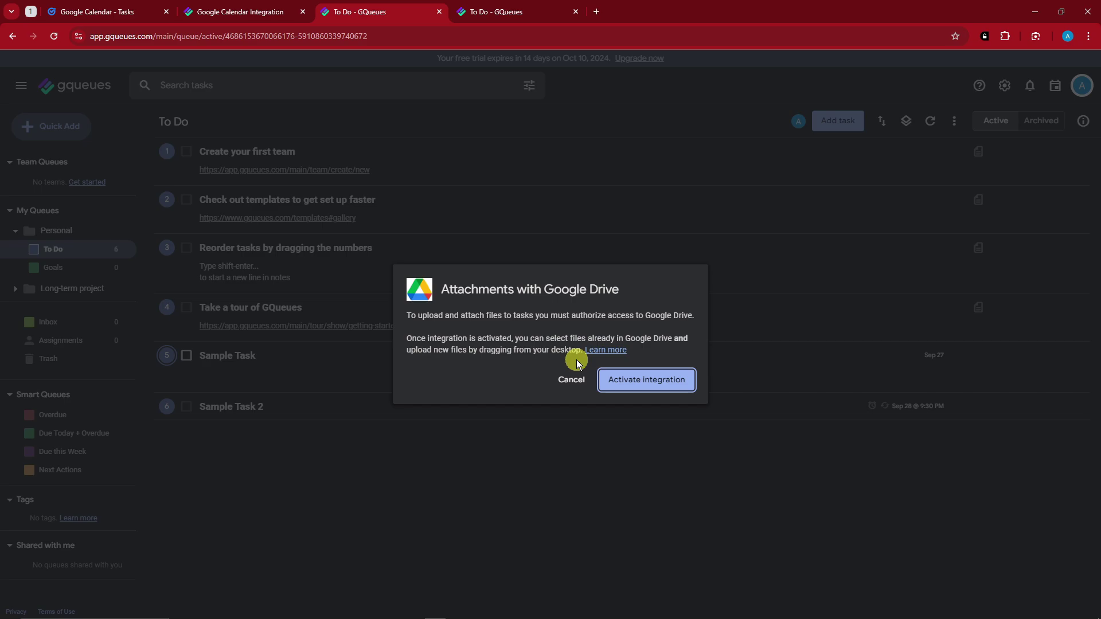
click(661, 380)
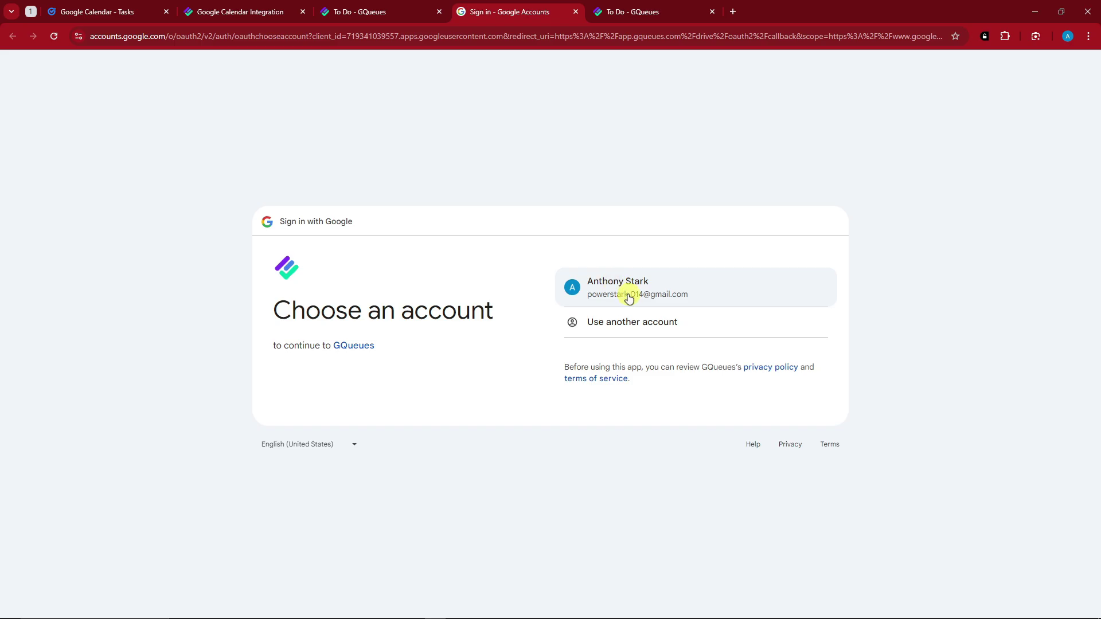
click(629, 298)
click(703, 443)
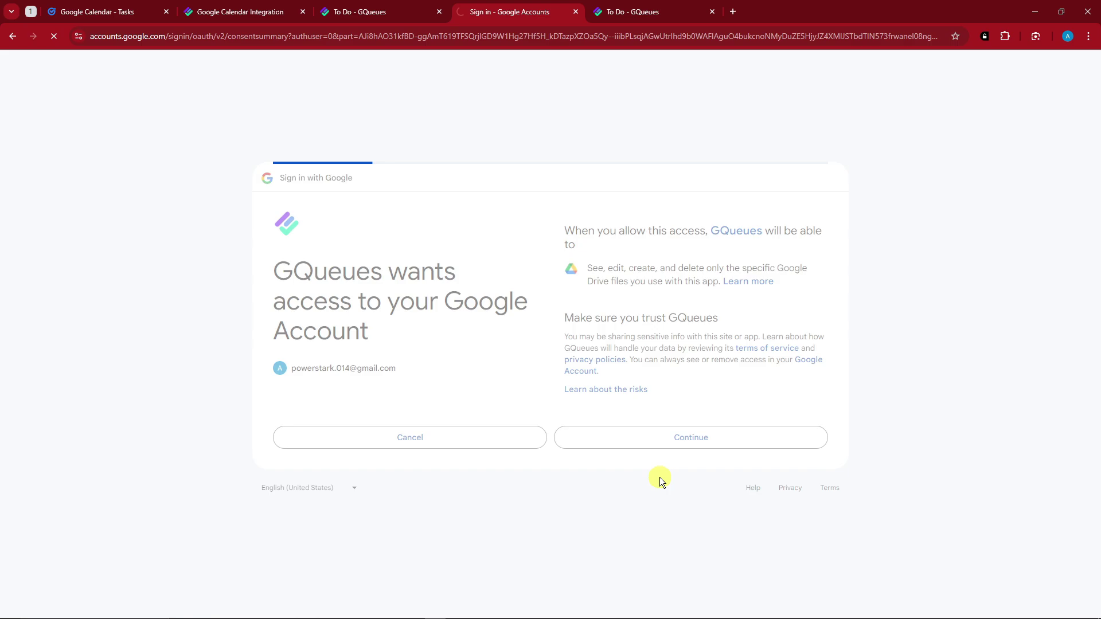
drag(368, 181, 723, 207)
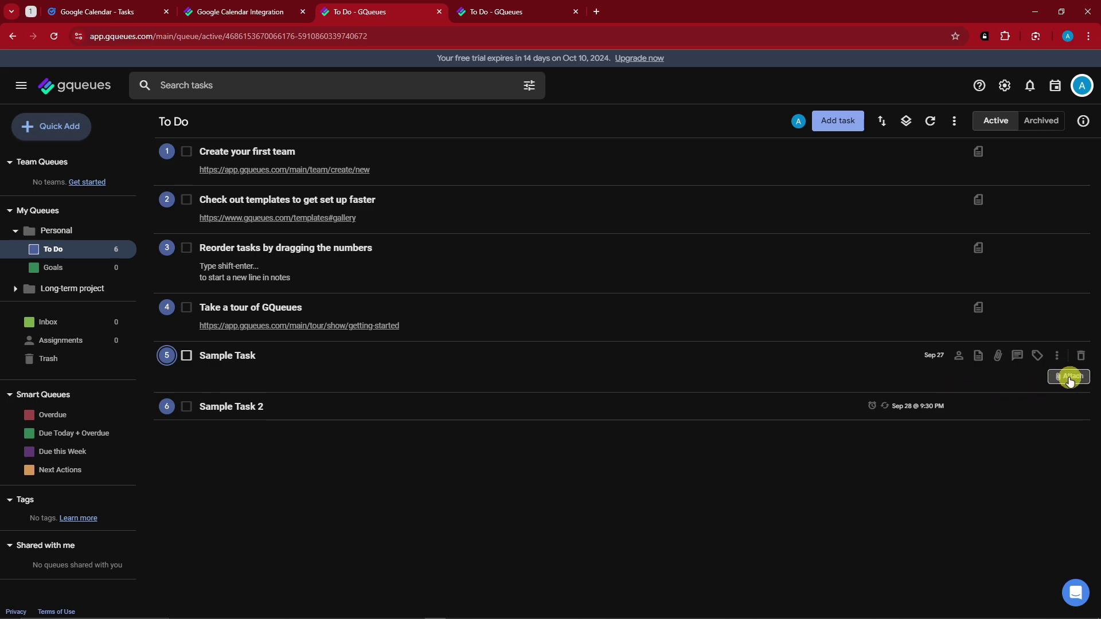
- Attach the SAMPLE 1 document from Google Drive to Sample Task
click(999, 357)
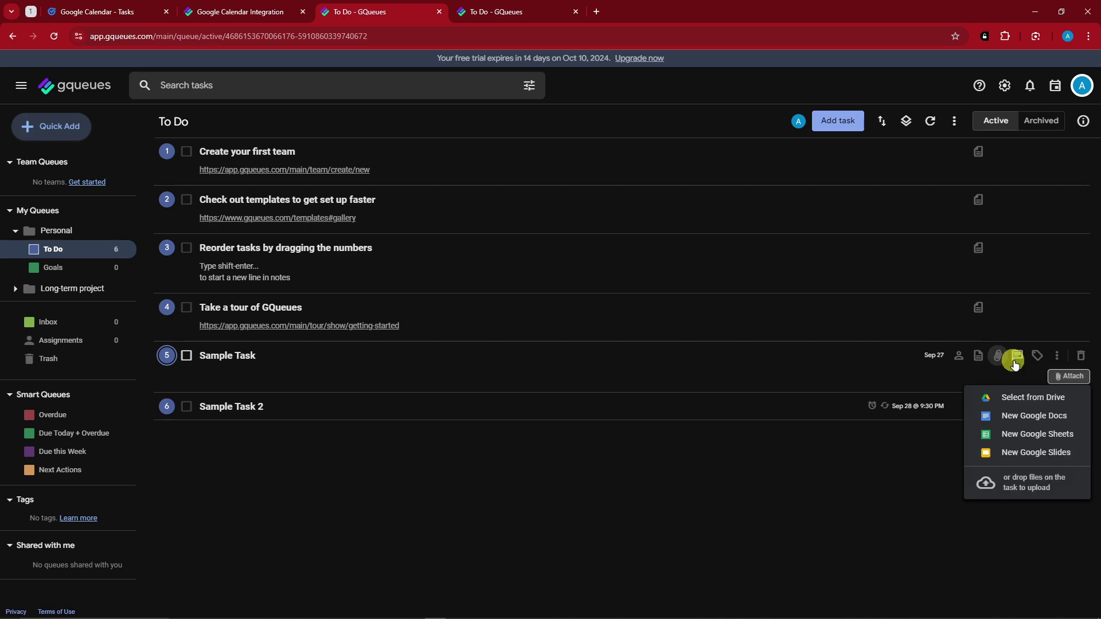
click(1040, 397)
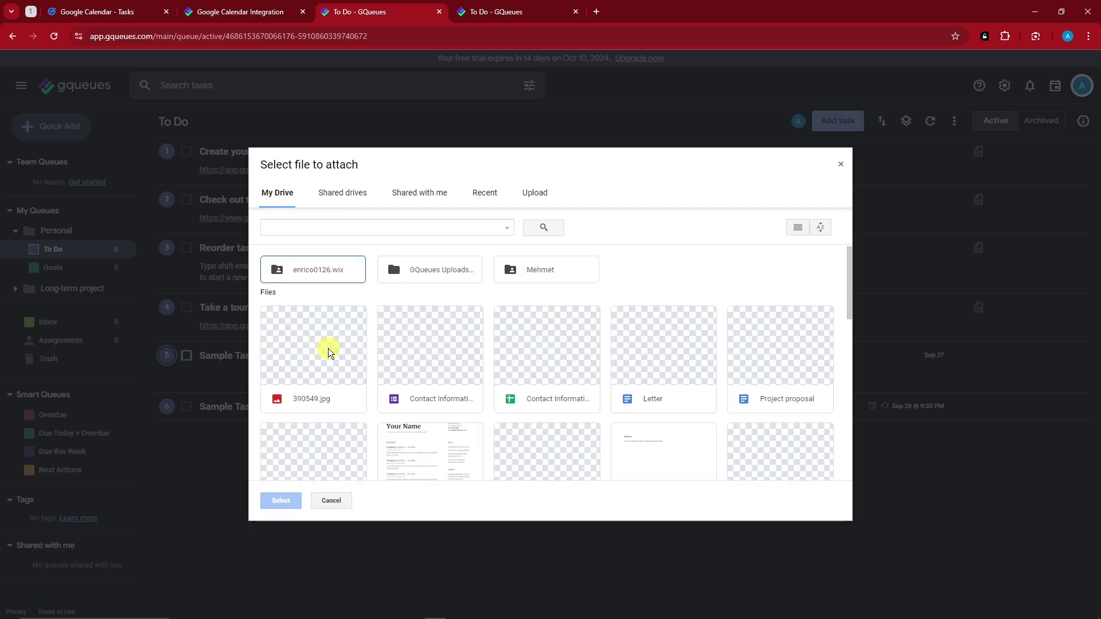
scroll(344, 355, down, 2)
double_click(526, 360)
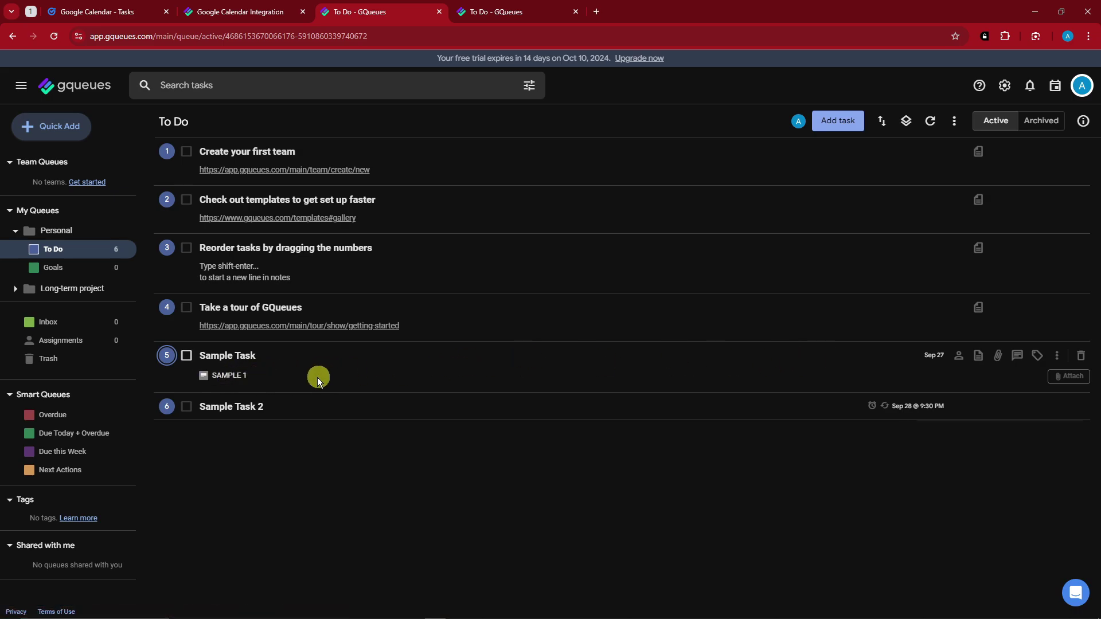
- Attach the image 390549.jpg from Google Drive to Sample Task
click(997, 357)
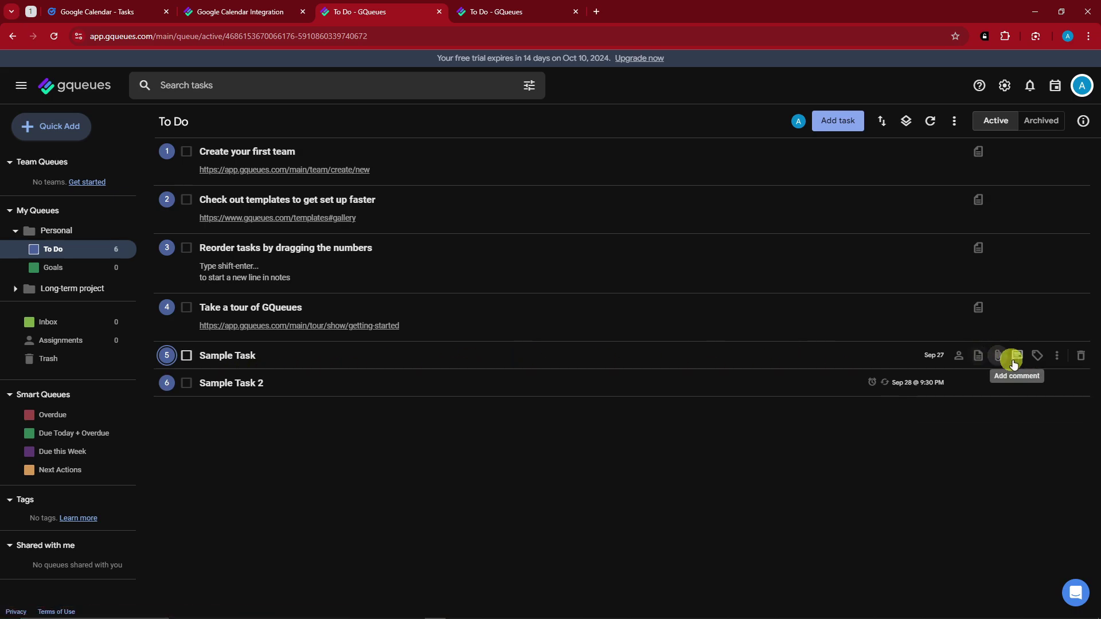
click(998, 355)
click(1068, 375)
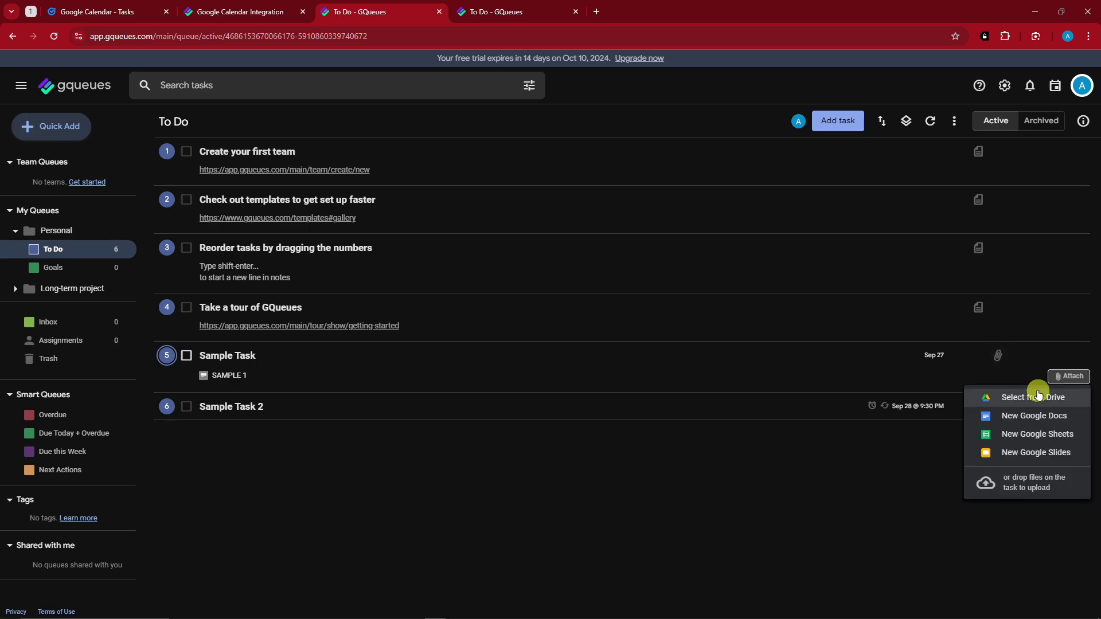
click(1035, 392)
scroll(602, 324, down, 2)
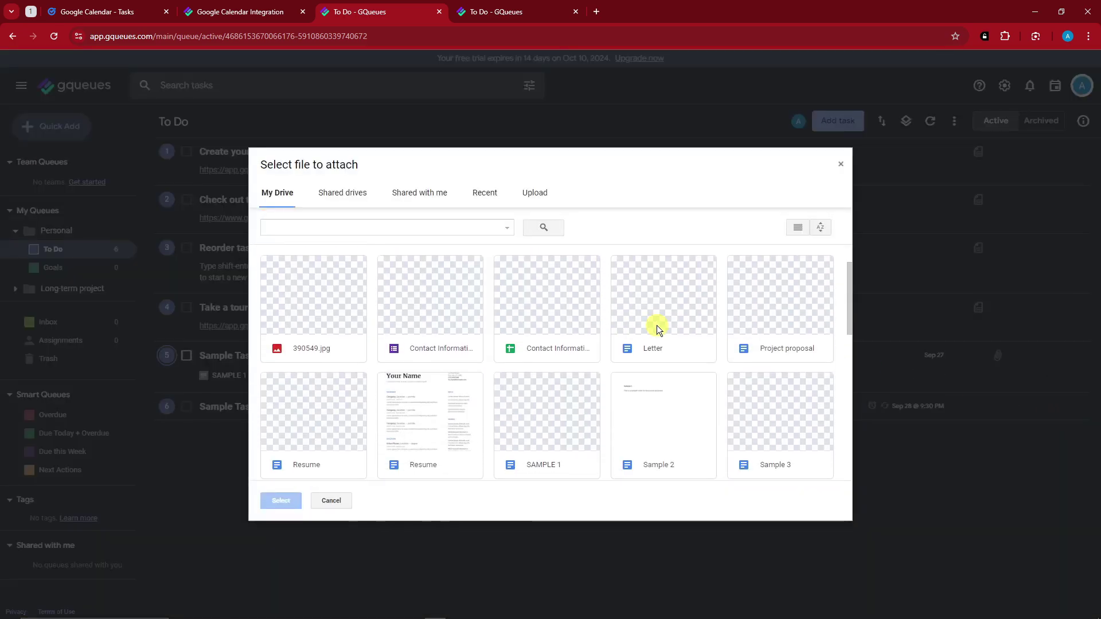
click(322, 294)
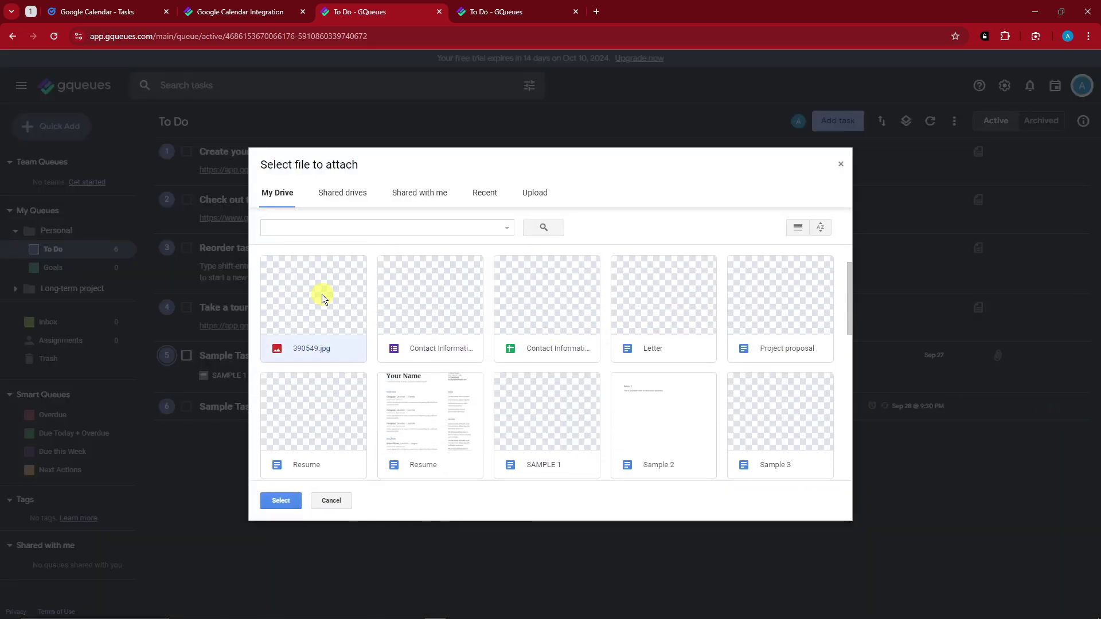
double_click(315, 332)
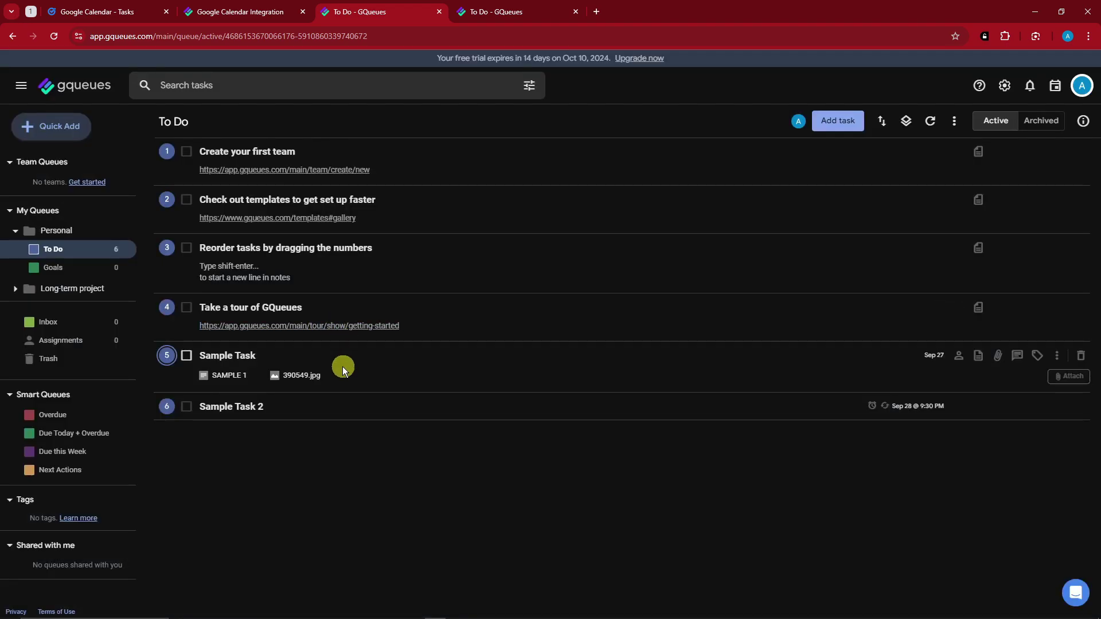
- Preview the 390549.jpg attachment of Sample Task, close it, and open the SAMPLE 1 attachment
click(299, 375)
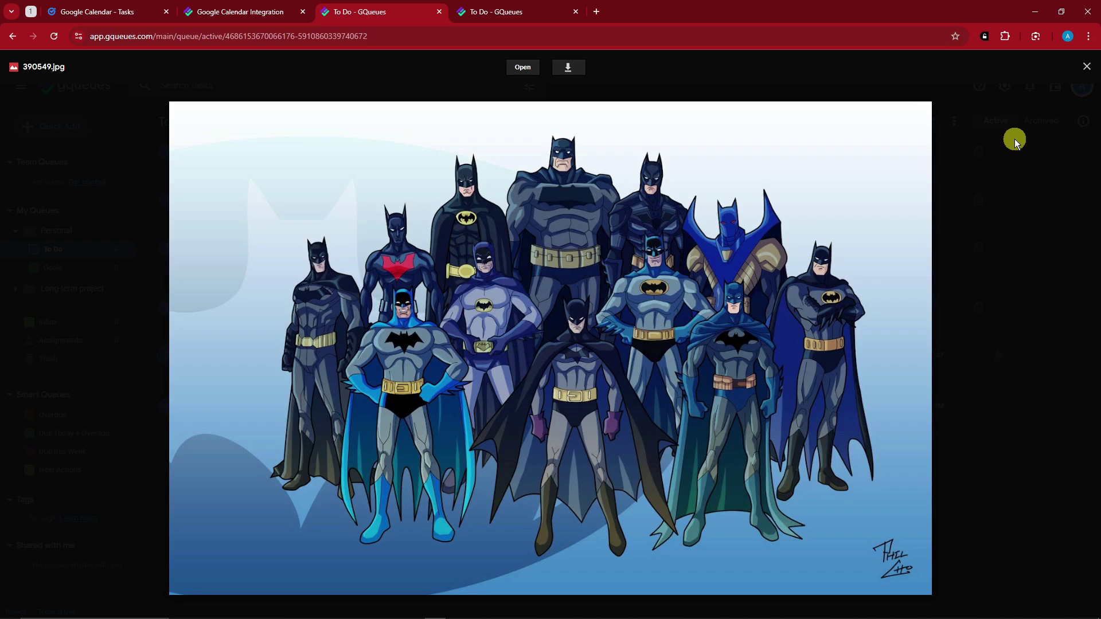
click(1086, 67)
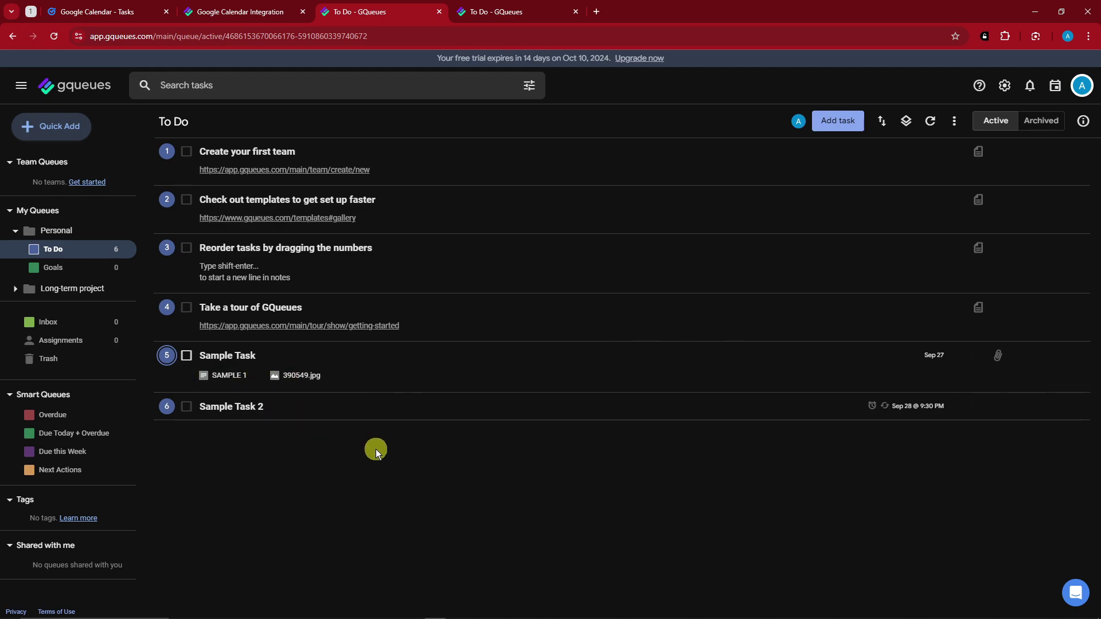
click(228, 376)
- Create a new Google Docs attachment named Tutorial Sample for Sample Task and dismiss the welcome message in the document
mouse_move(993, 367)
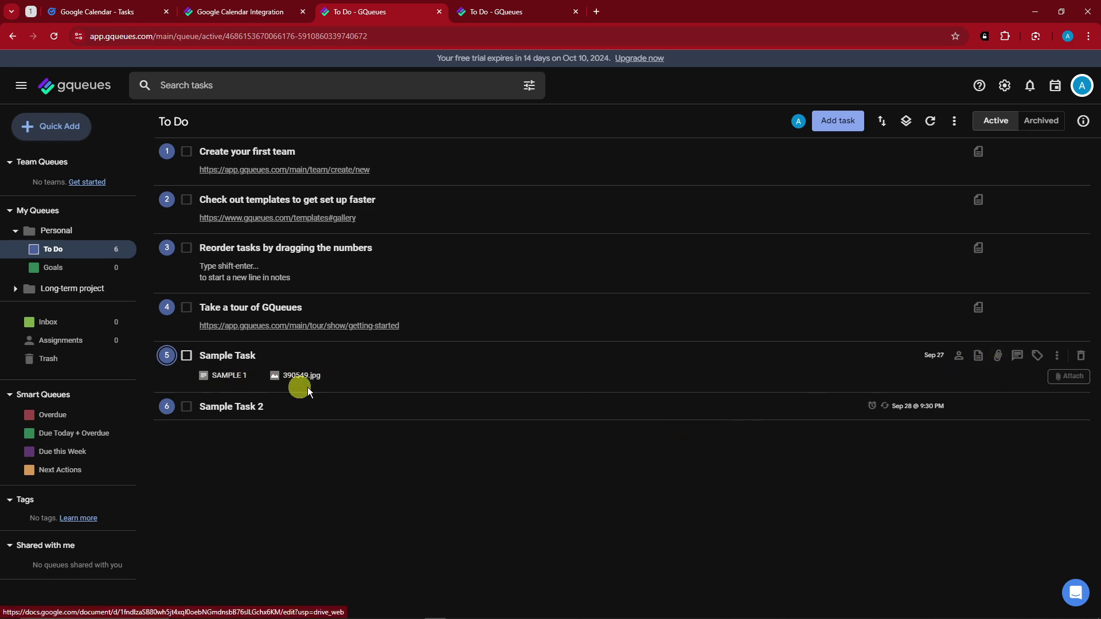
click(1069, 378)
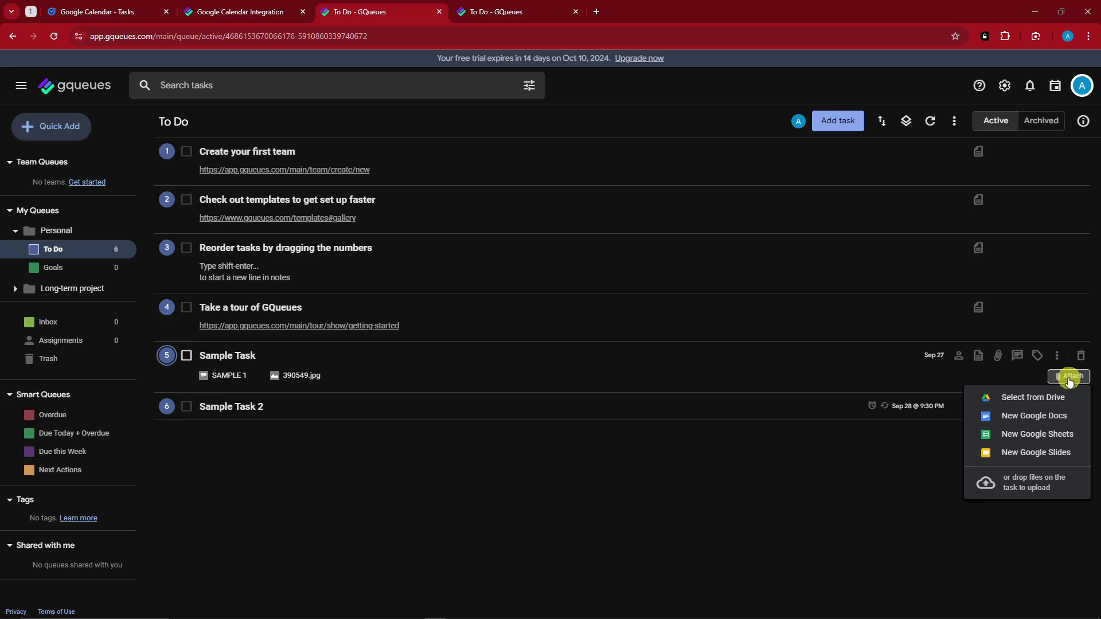
click(1026, 417)
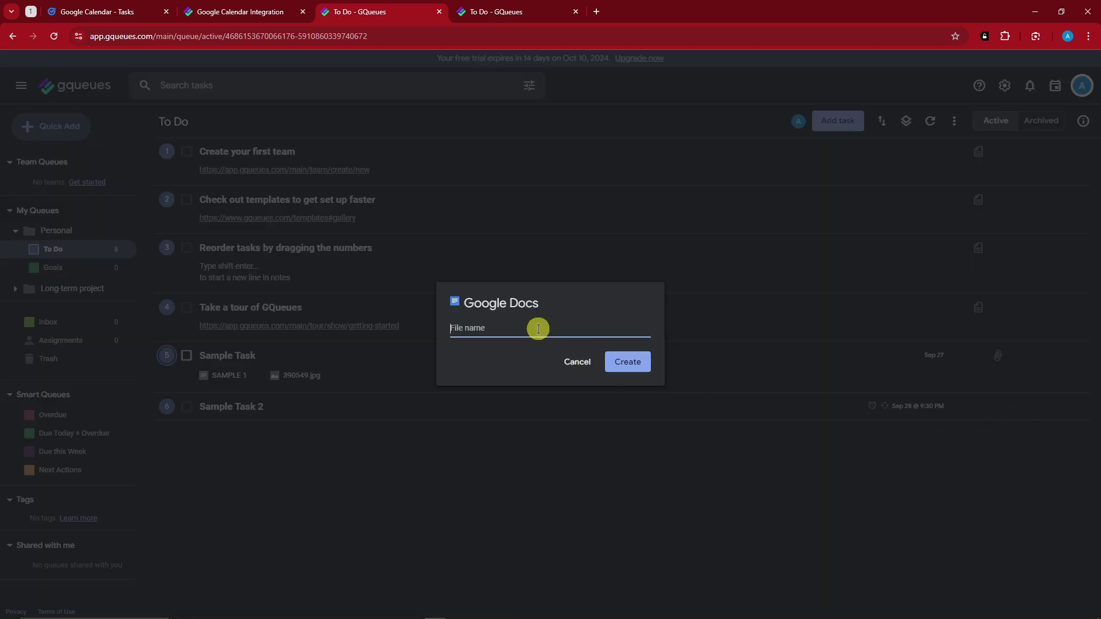
text(Tutorial Sample)
key(Return)
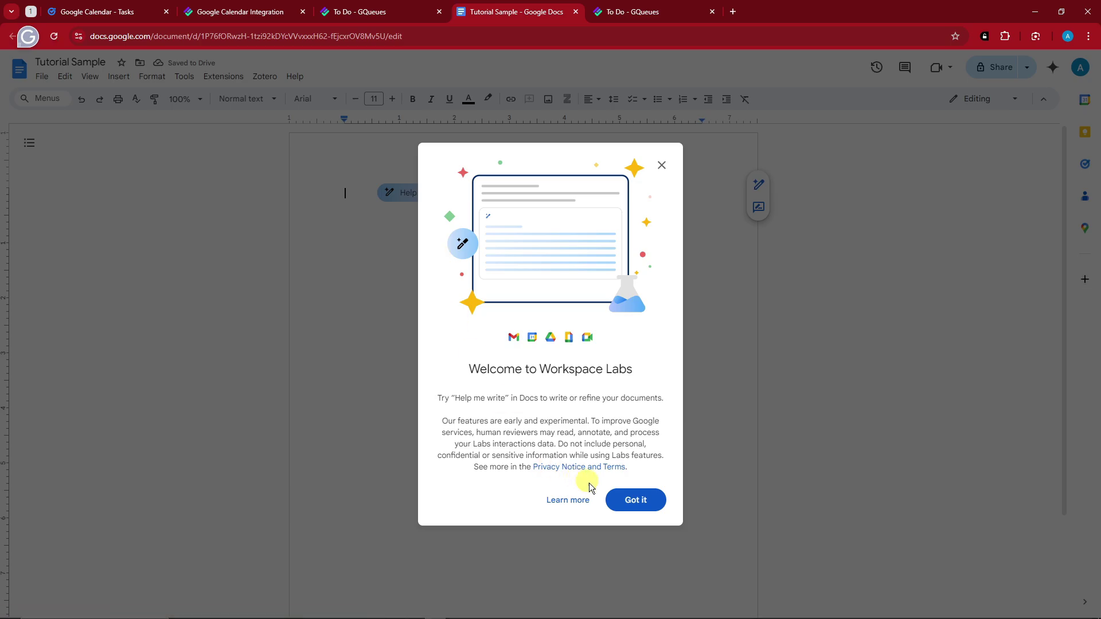
click(633, 495)
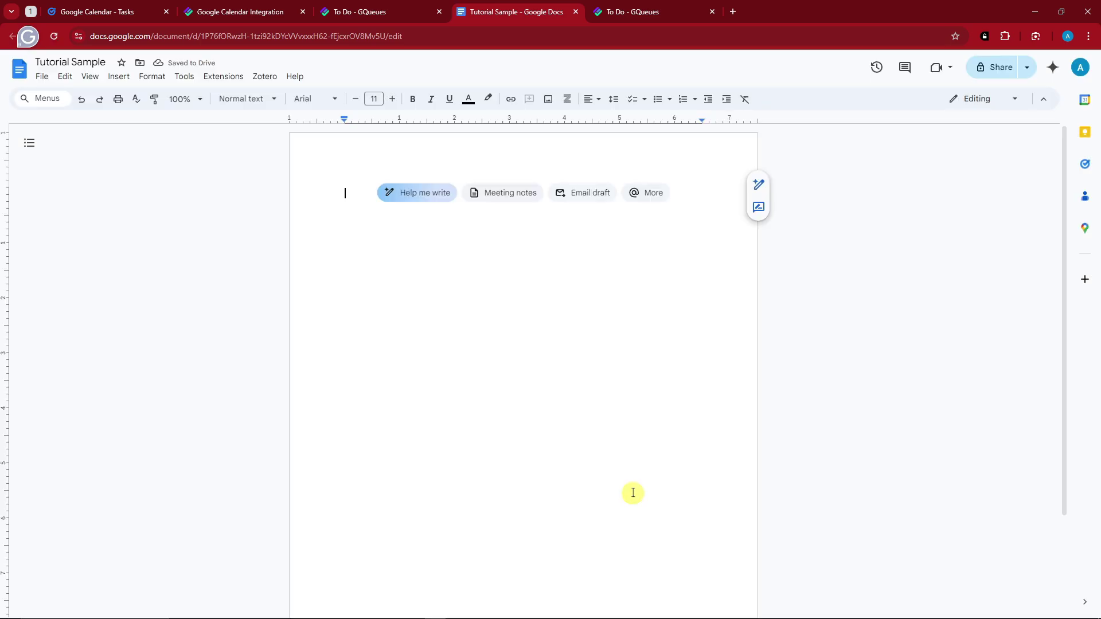
- Generate text with Help me write from the prompt "Create a sample shopping list of produce"
click(429, 195)
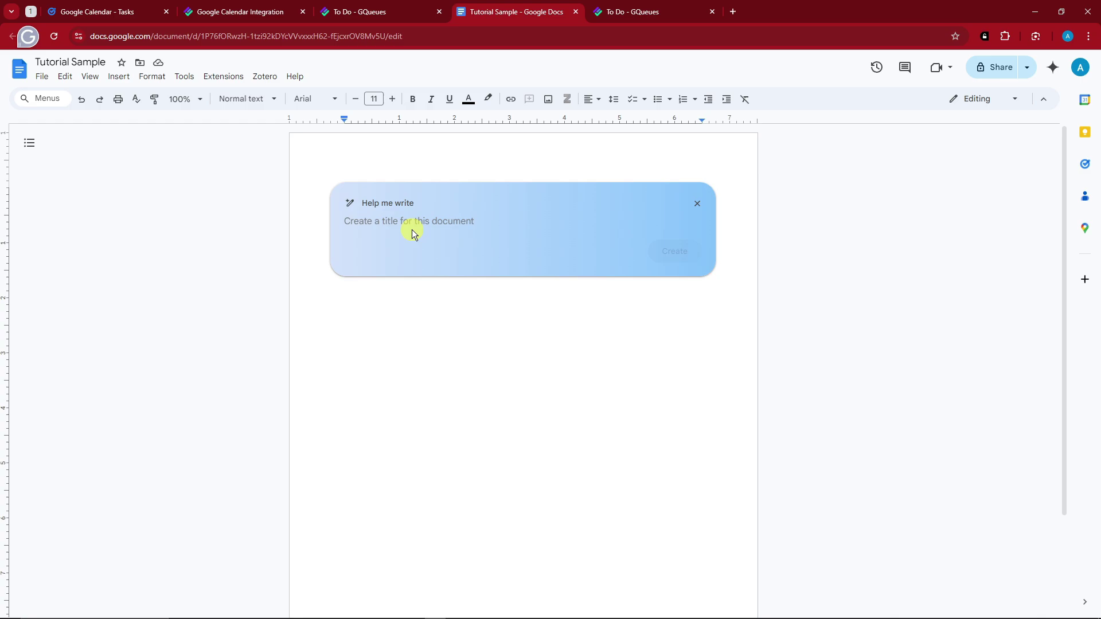
text(Cre)
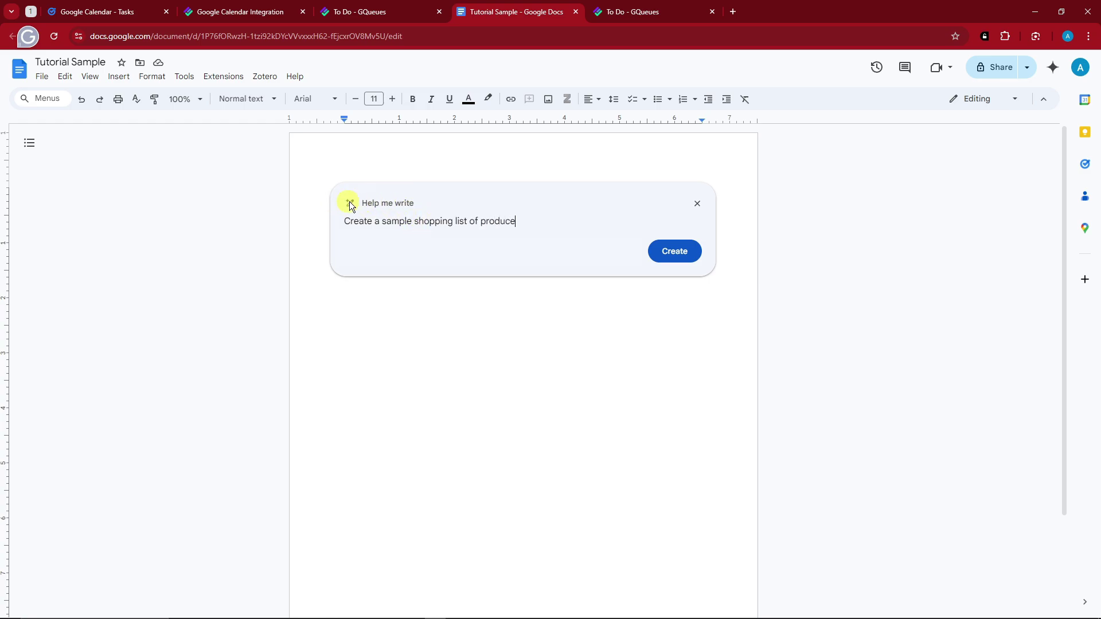
click(688, 250)
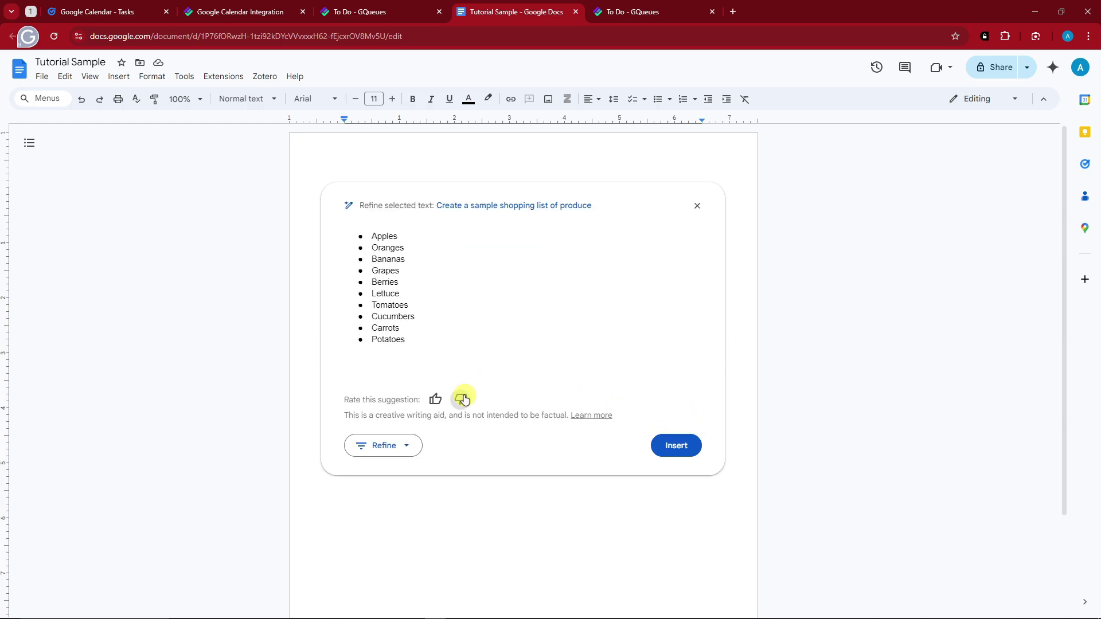
- Refine the tone of the generated produce list and insert it into the document
click(404, 445)
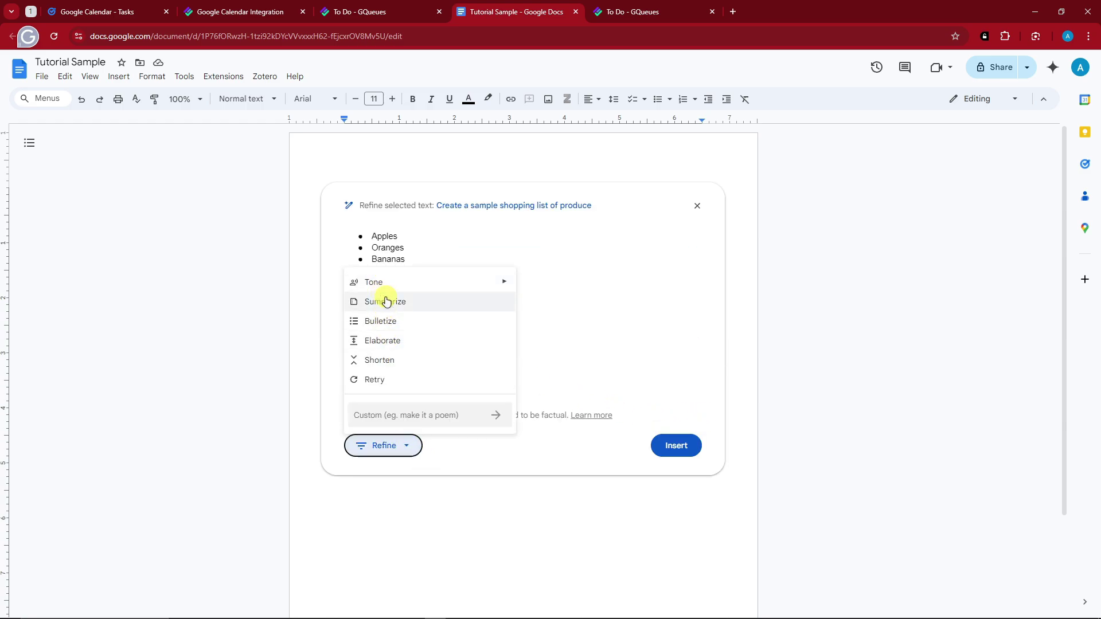
mouse_move(394, 283)
click(543, 302)
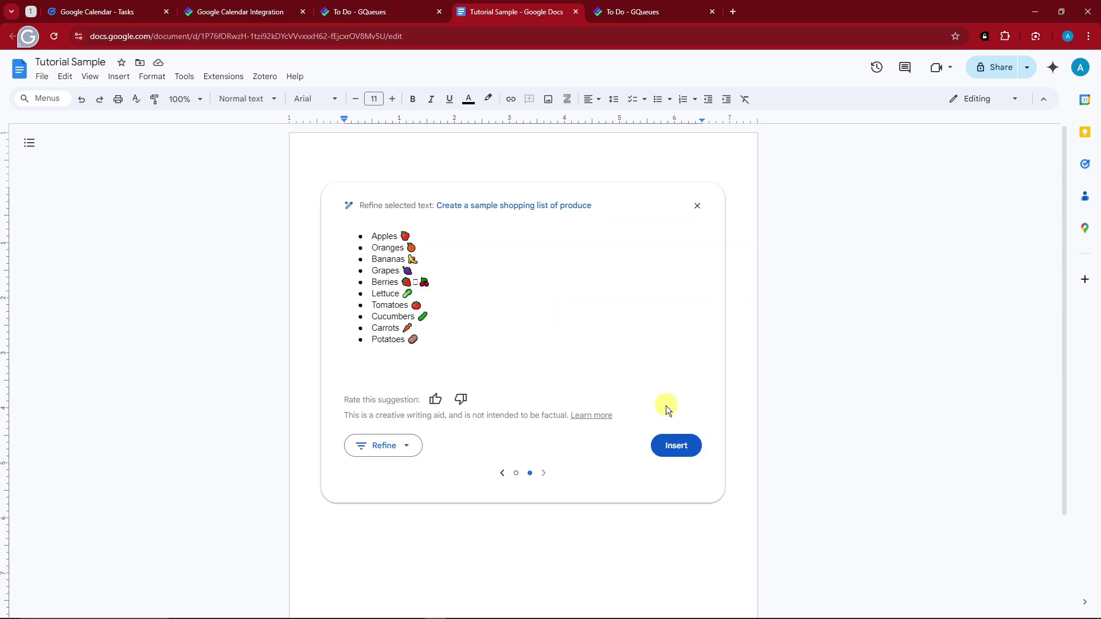
click(677, 446)
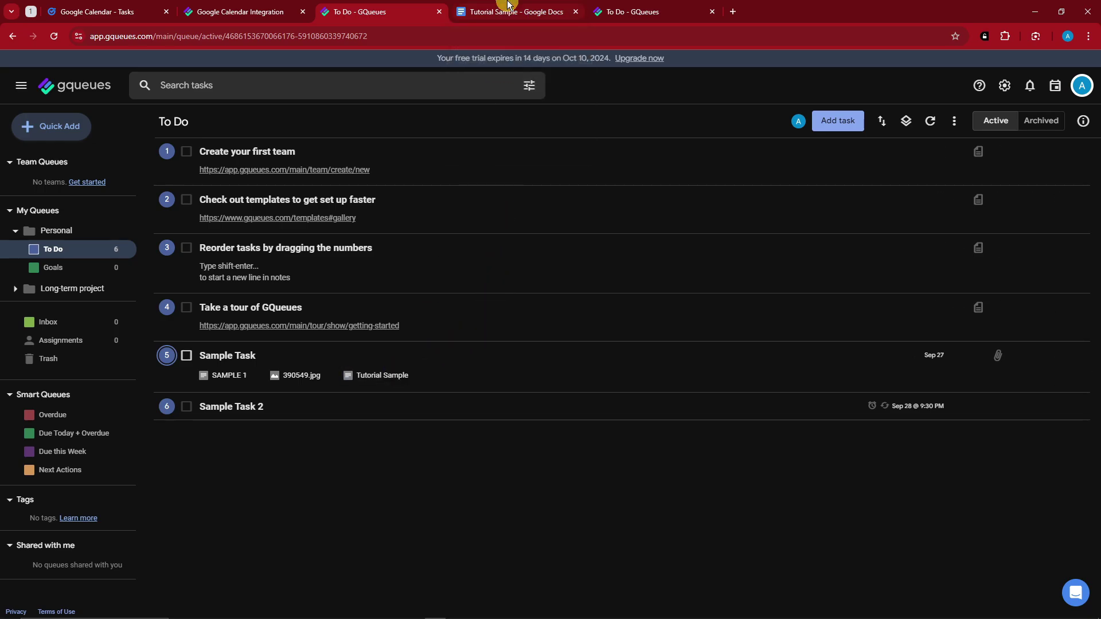
- Add the line "SAMPLE 1" below the produce list in Tutorial Sample, and reopen the document from Sample Task to check it
click(524, 12)
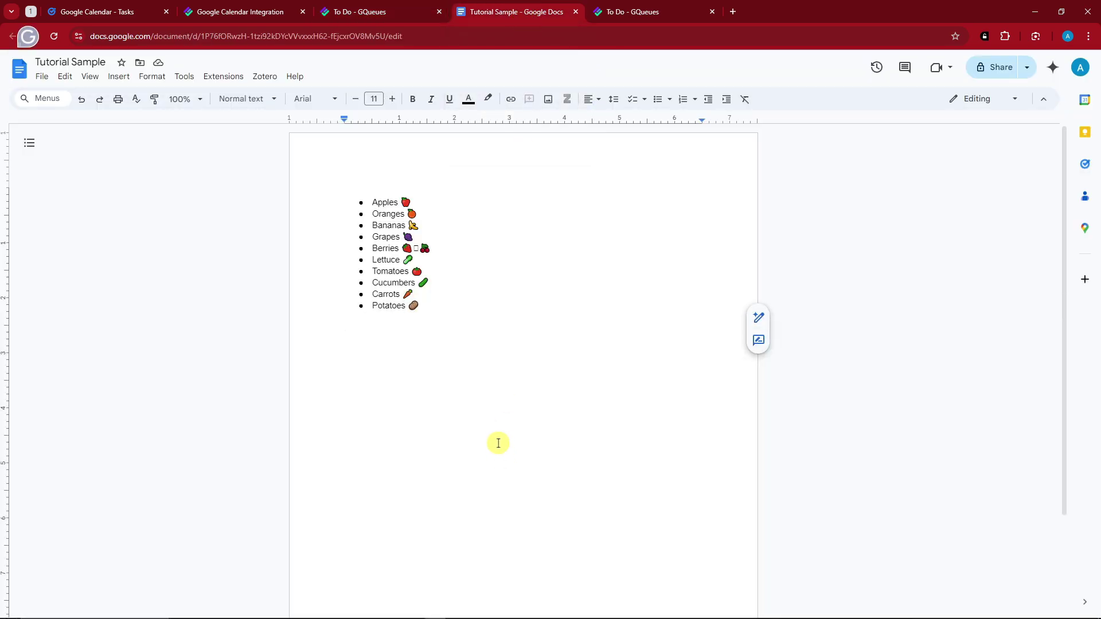
text(SA)
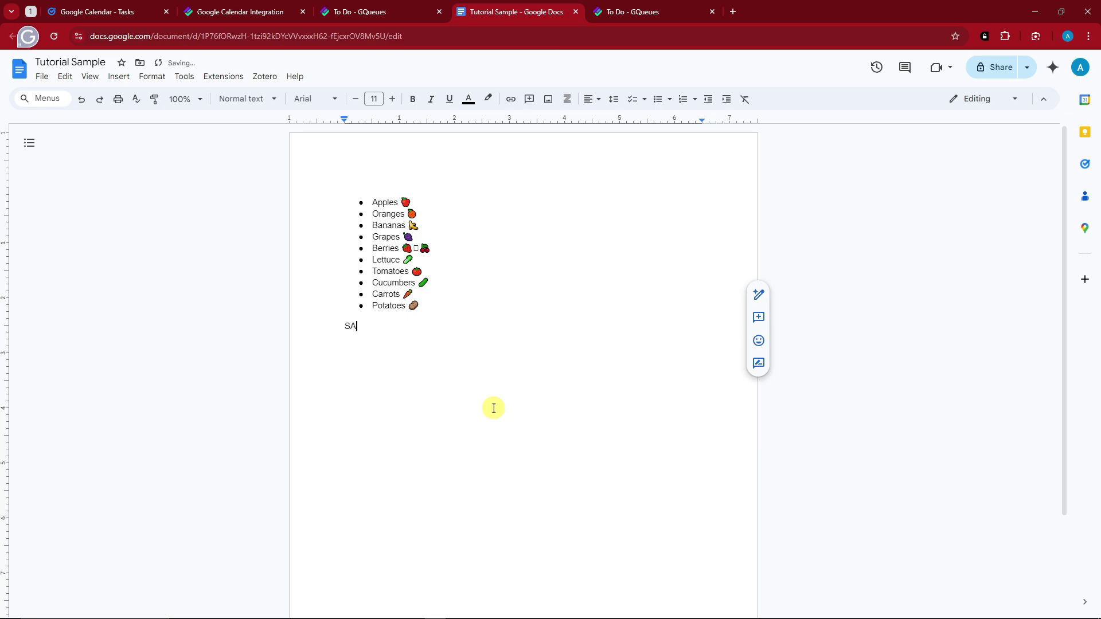
text(MPLE 1)
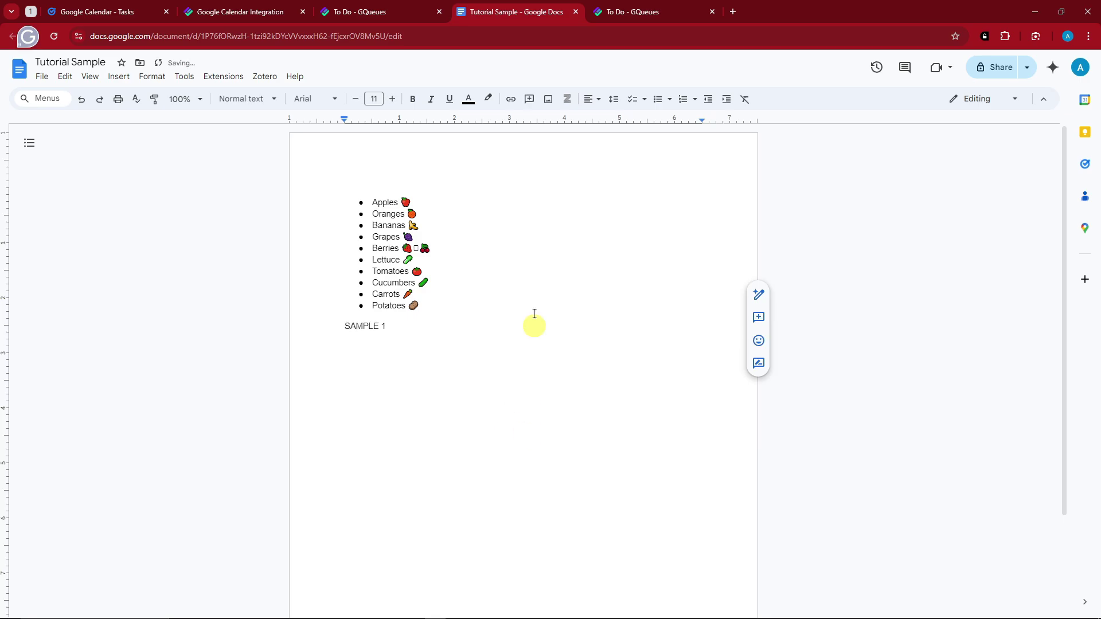
click(575, 12)
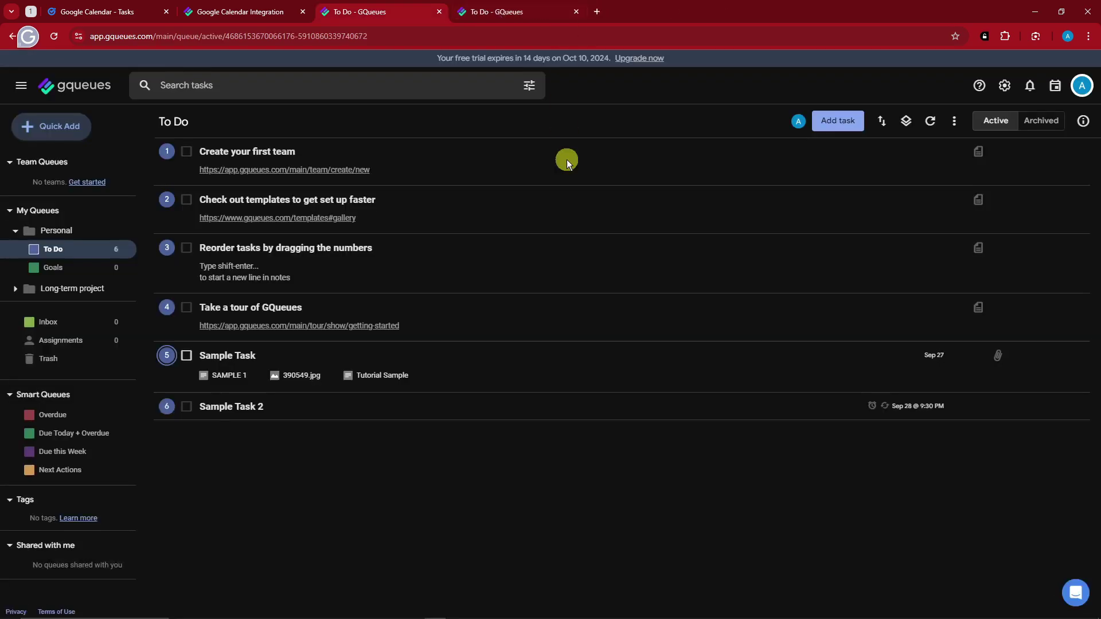
click(381, 376)
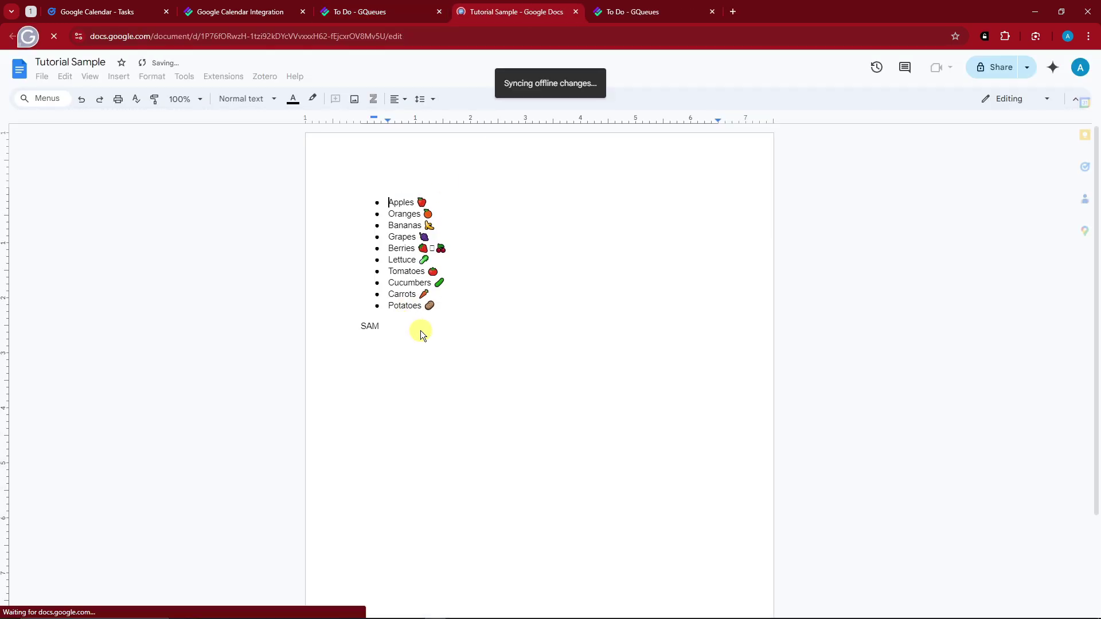
triple_click(388, 326)
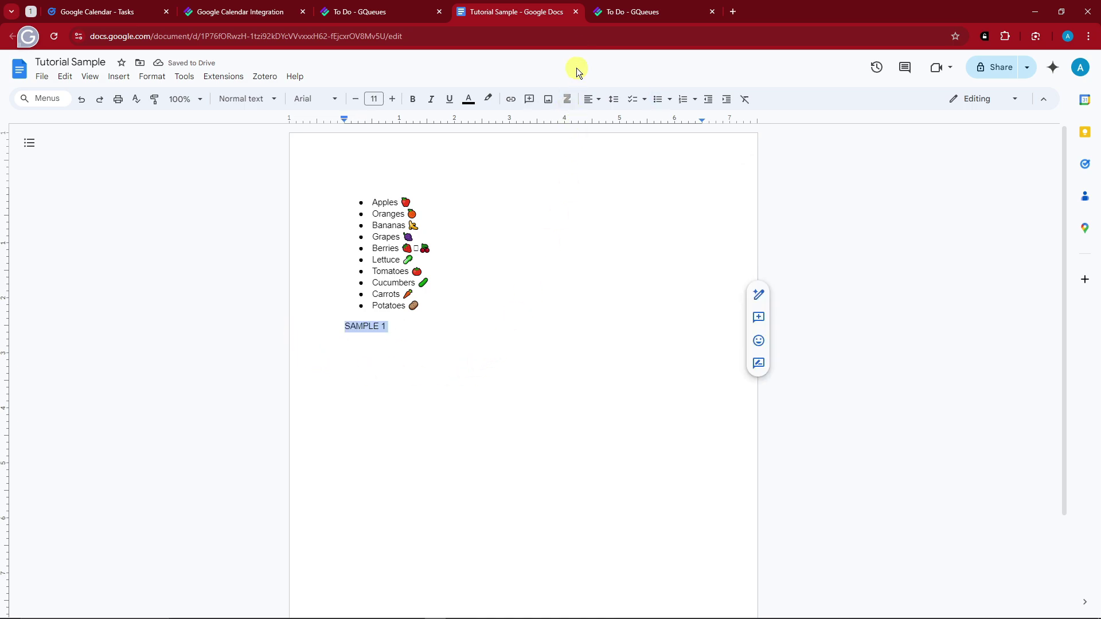
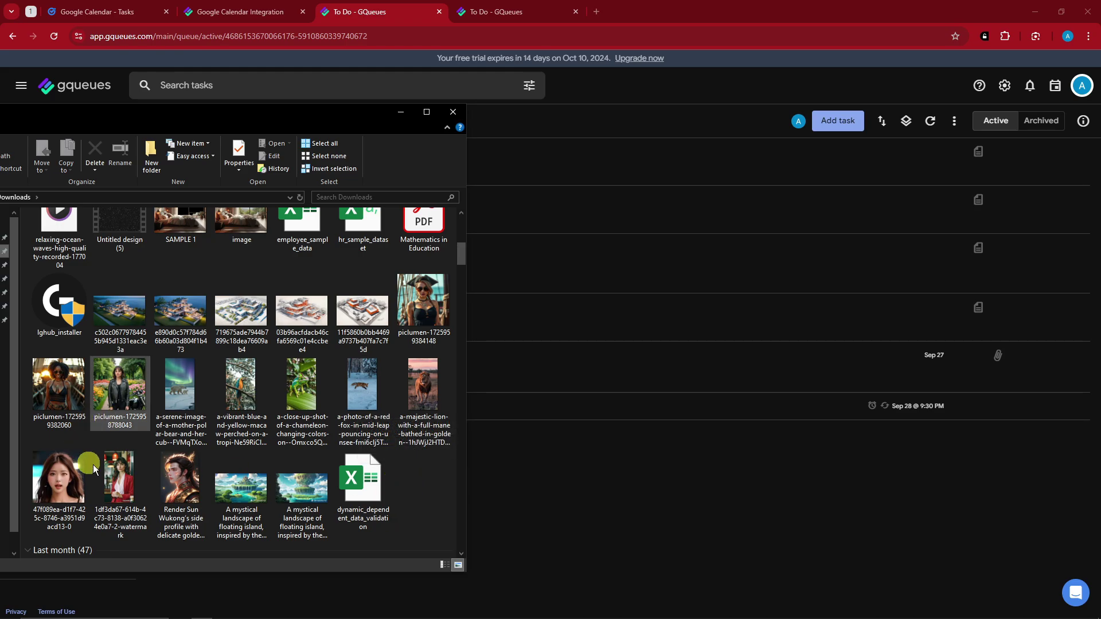
- Attach the image whose name starts with 1df3da67 from the Downloads folder to Sample Task 2
scroll(241, 414, down, 5)
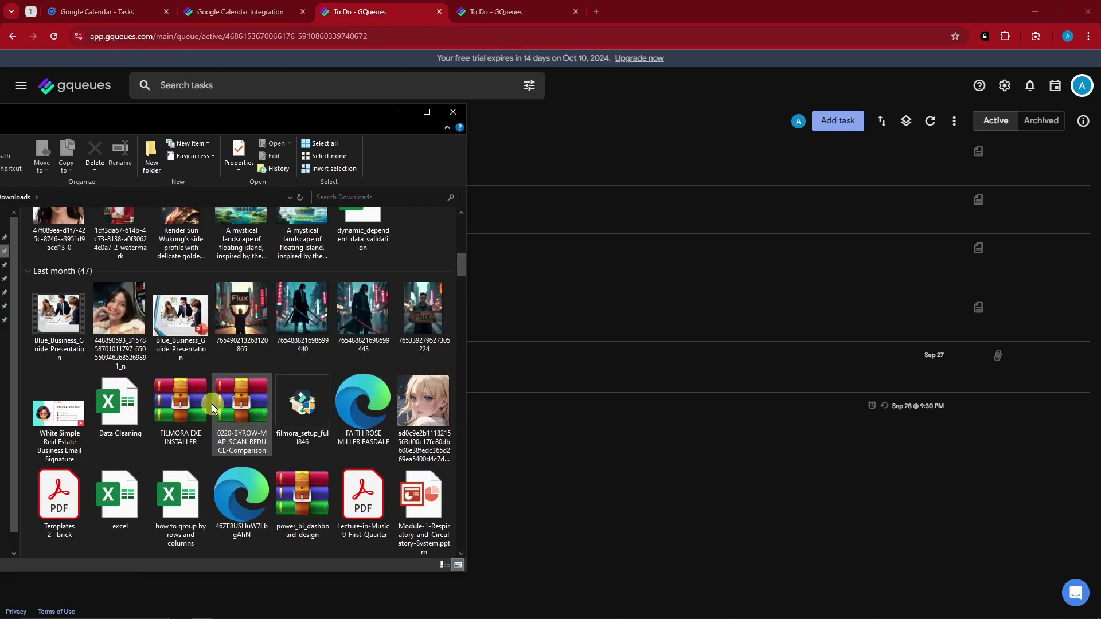
scroll(229, 405, up, 4)
drag(119, 414, 673, 411)
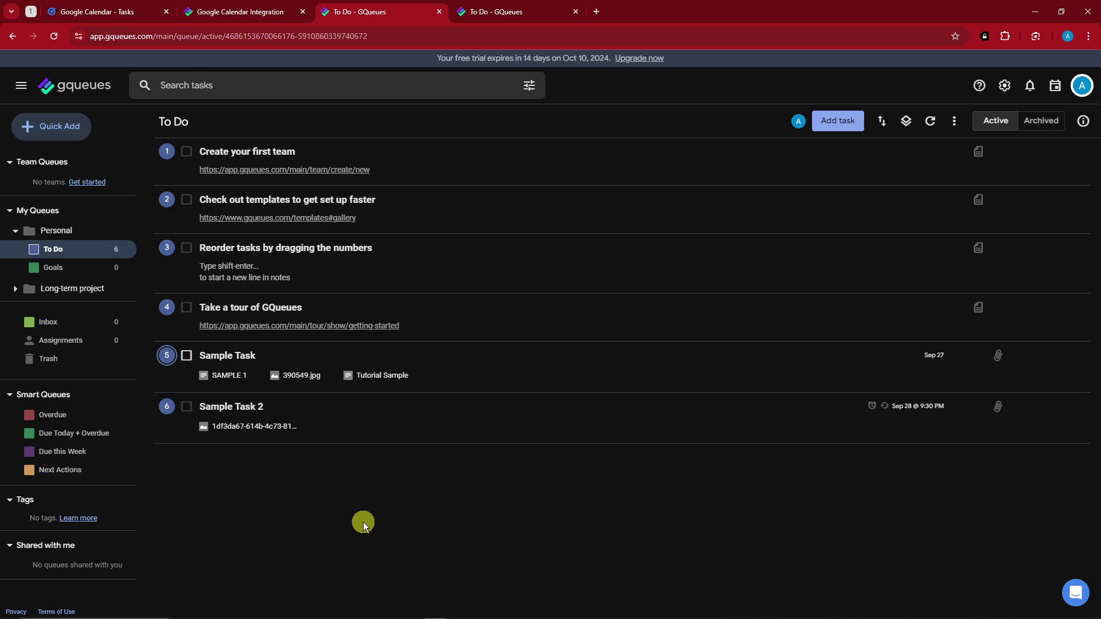
- Preview the image attached to Sample Task 2, and look over the task search and the To Do queue's reorder options
click(253, 426)
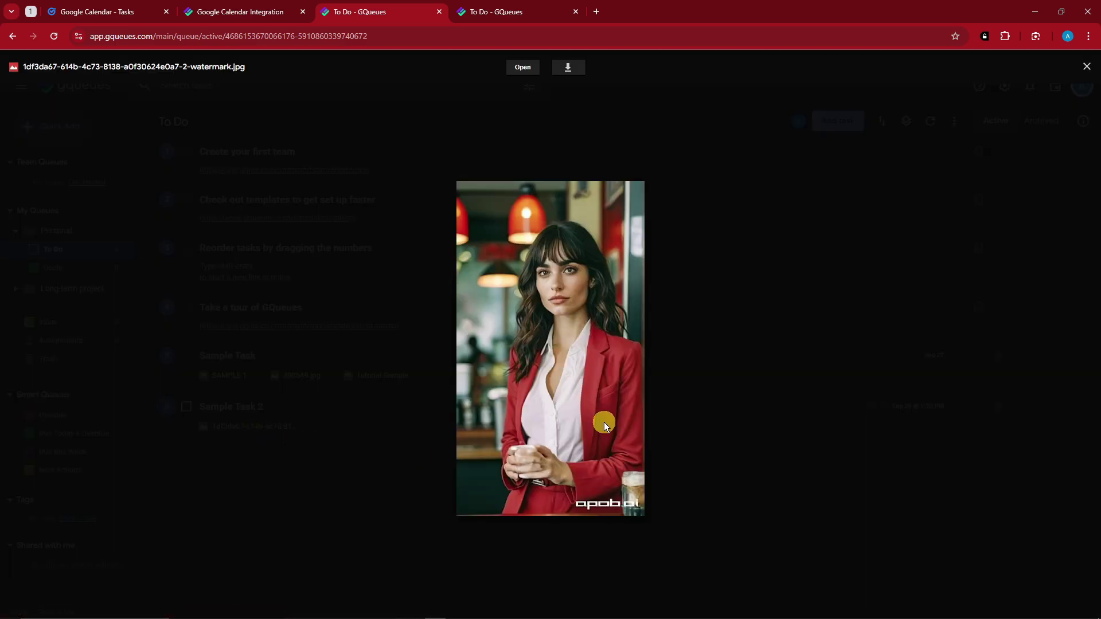
click(728, 511)
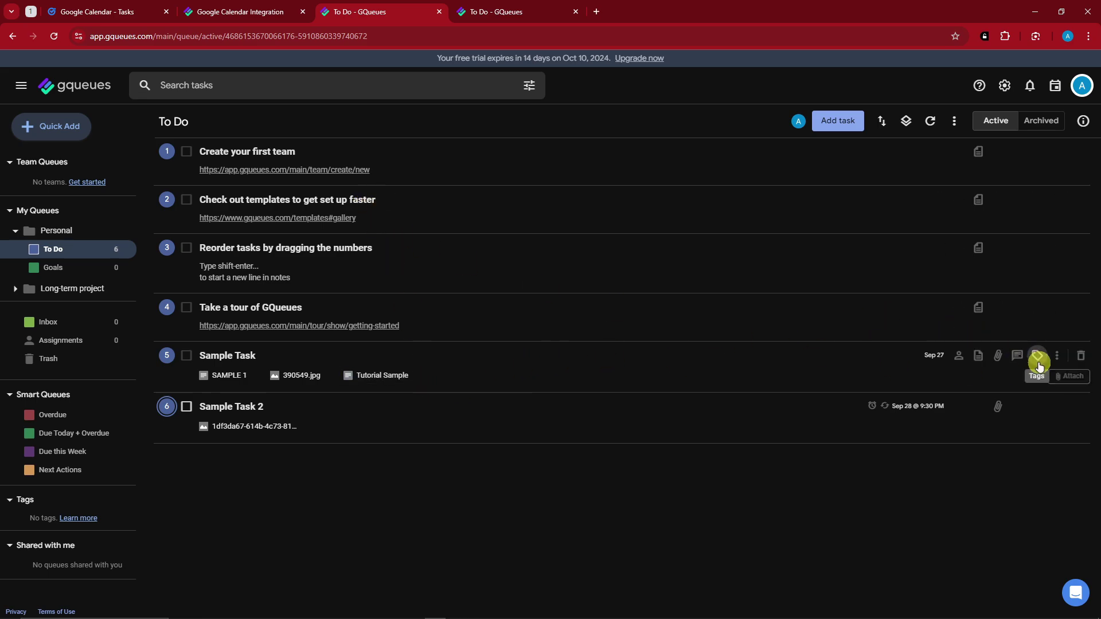
click(237, 89)
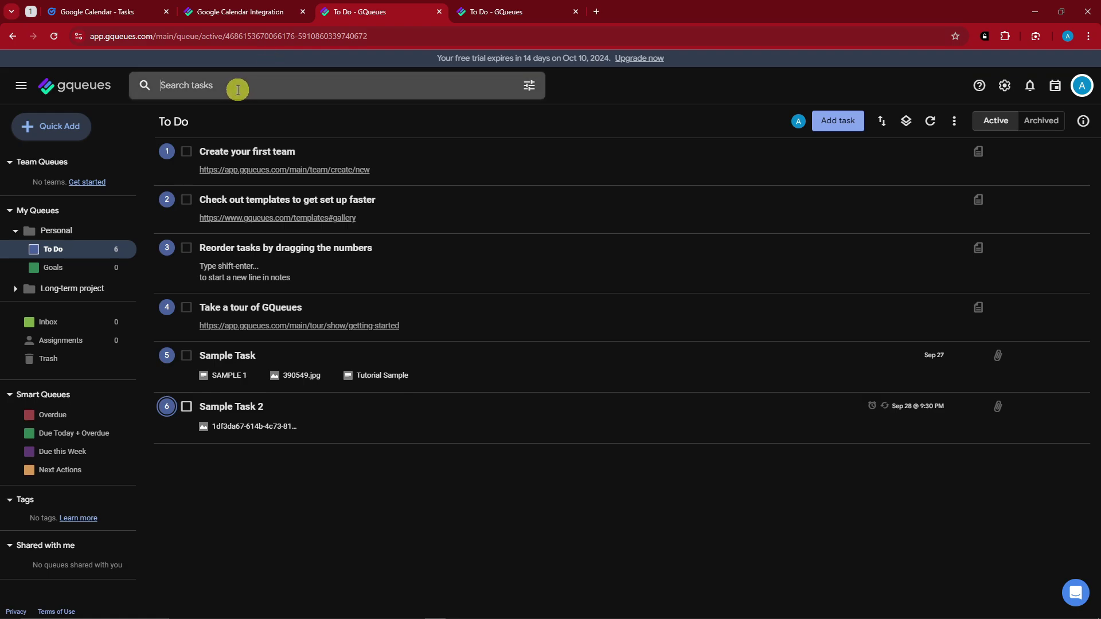
click(881, 121)
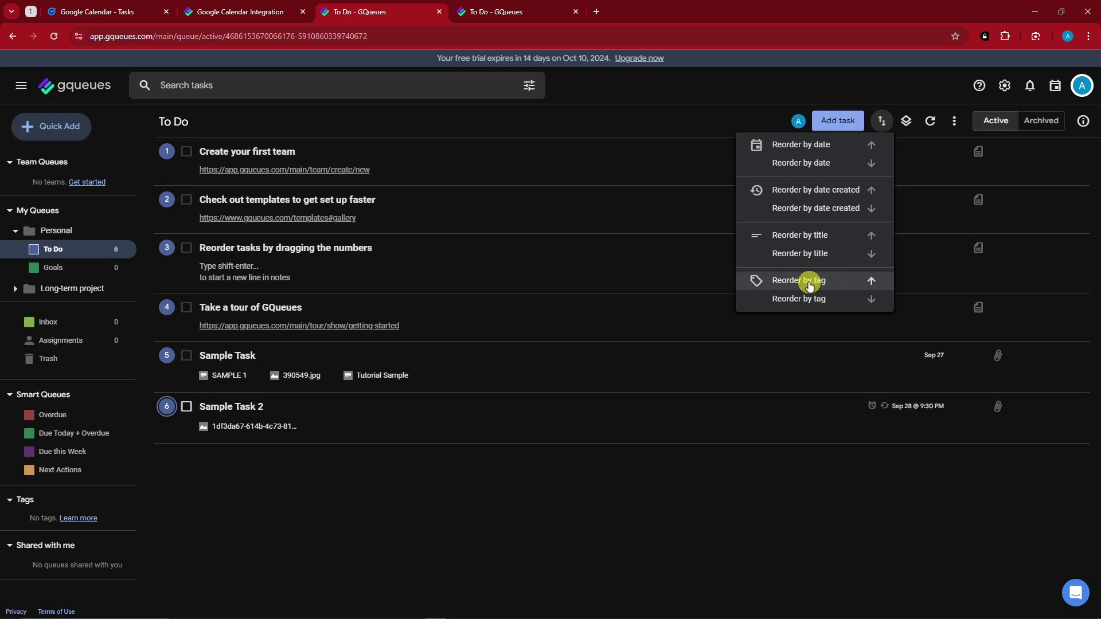
click(571, 495)
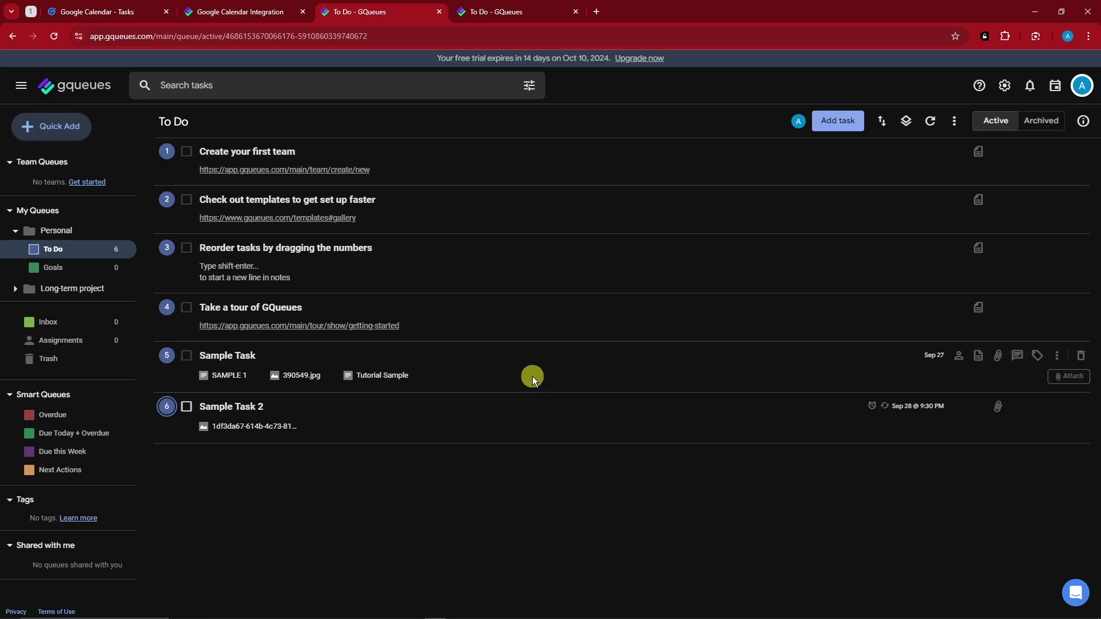
- Create the tag "Tag 1" on Sample Task and the tag "Tag 2" on Sample Task 2
click(1040, 358)
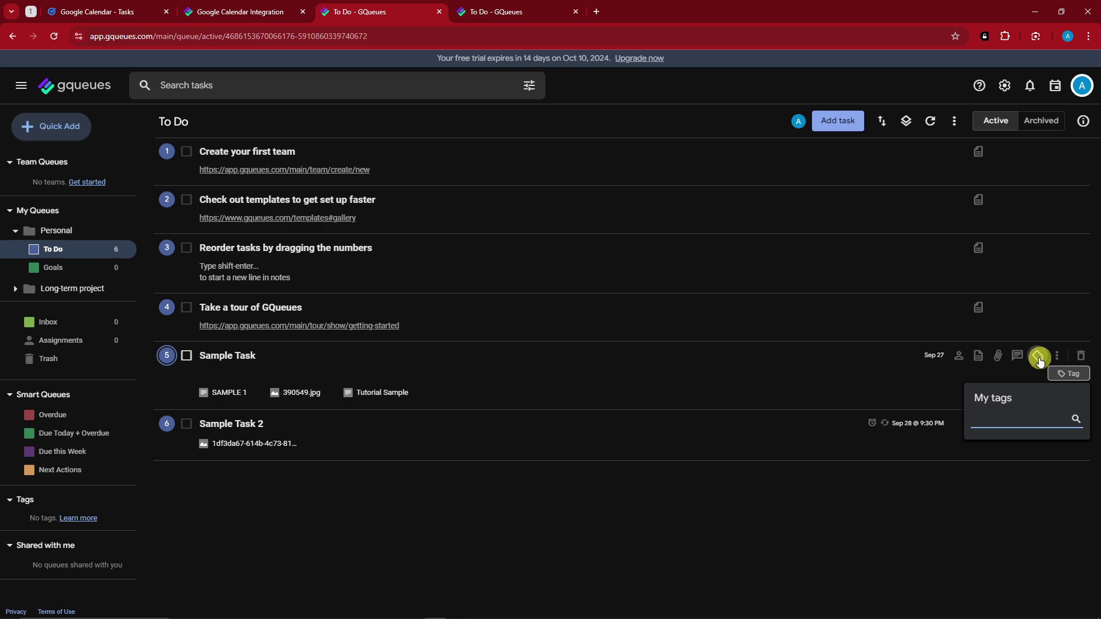
text(Tag 1)
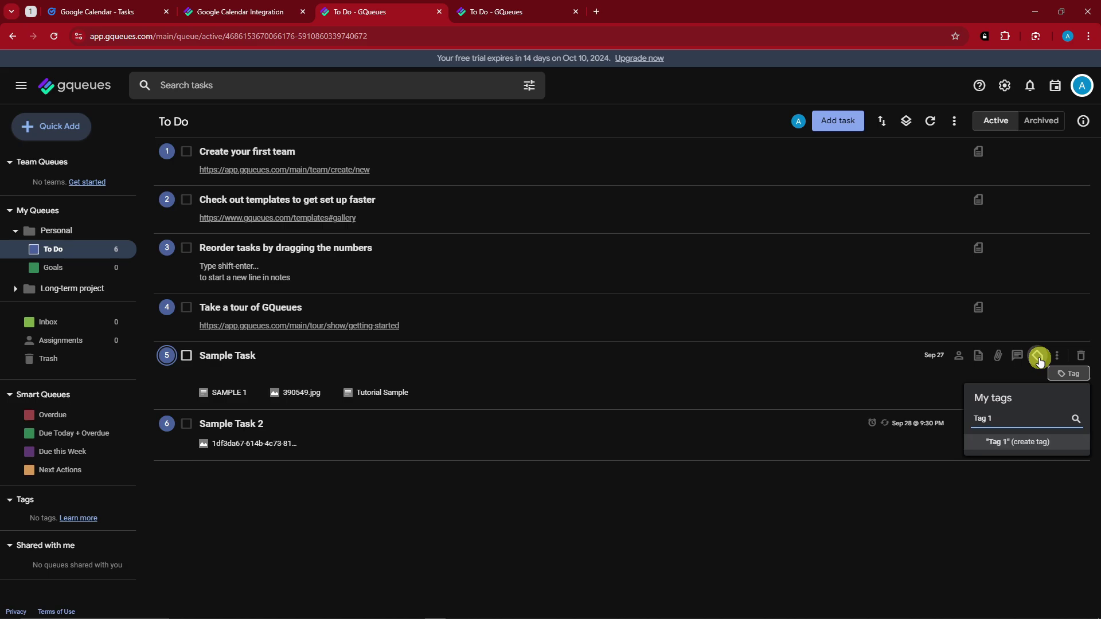
key(Return)
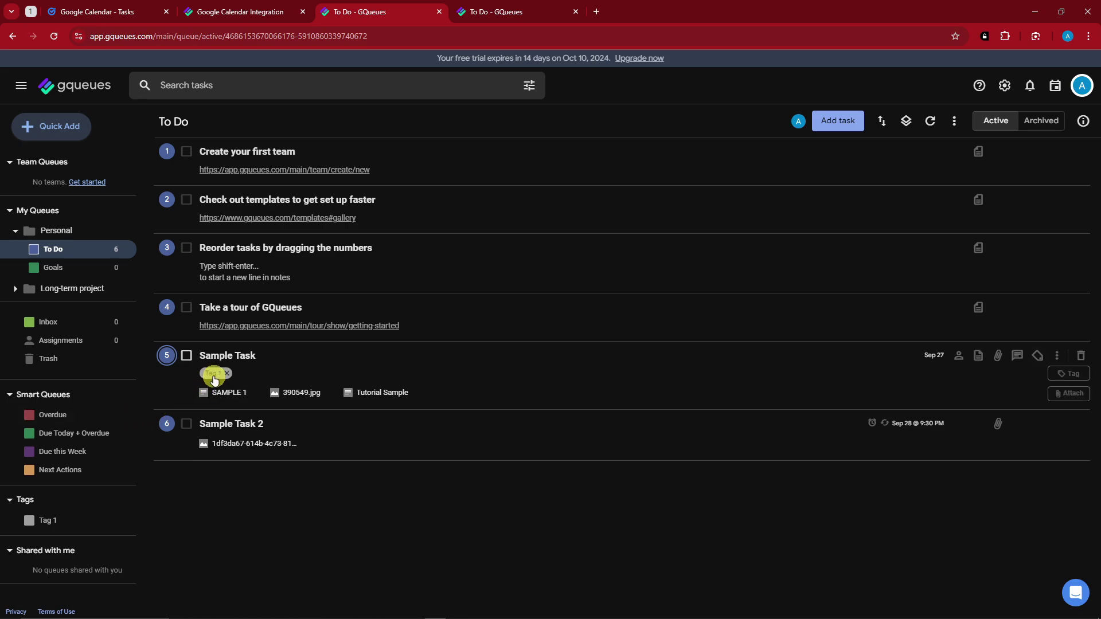
click(1037, 423)
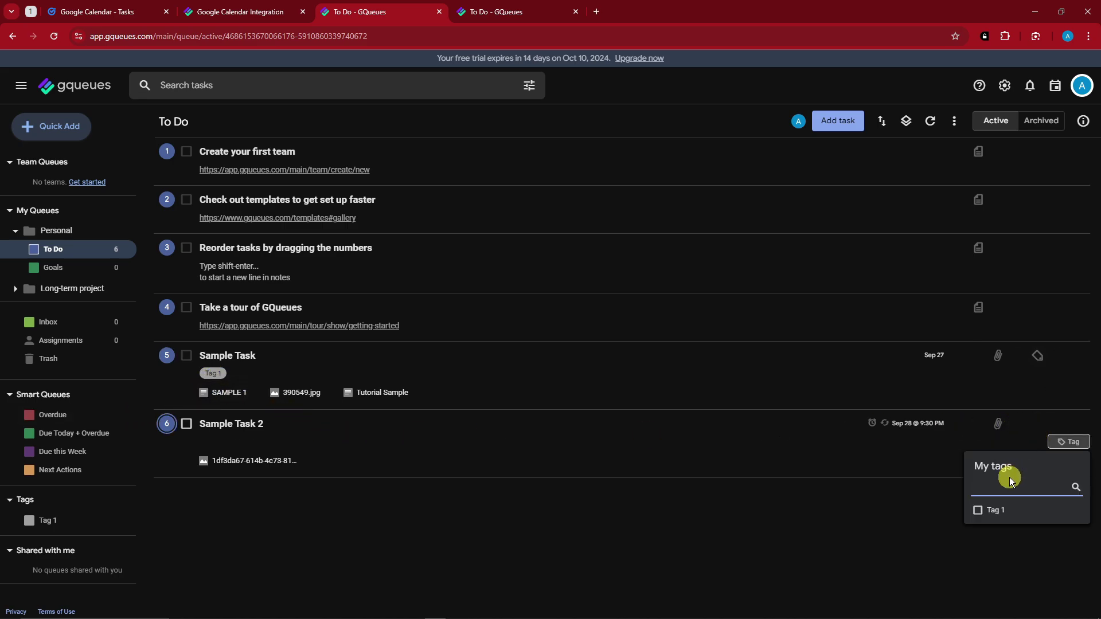
text(Tag 2)
key(Return)
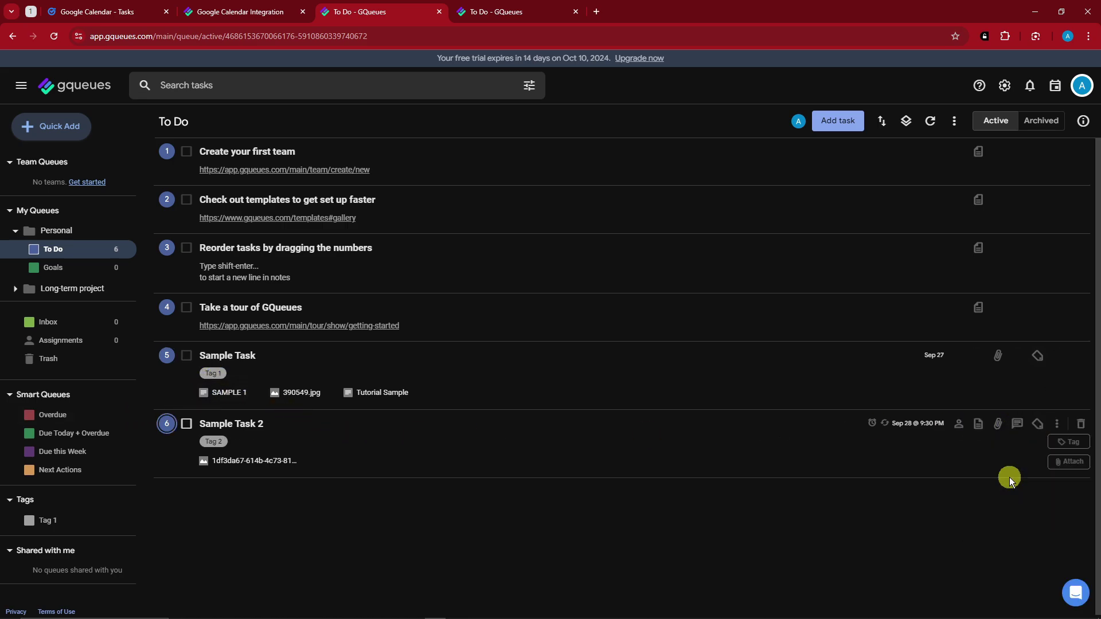
- Add the task "SAMPLE TASK 3" to the To Do queue and apply both Tag 1 and Tag 2 to it
click(847, 127)
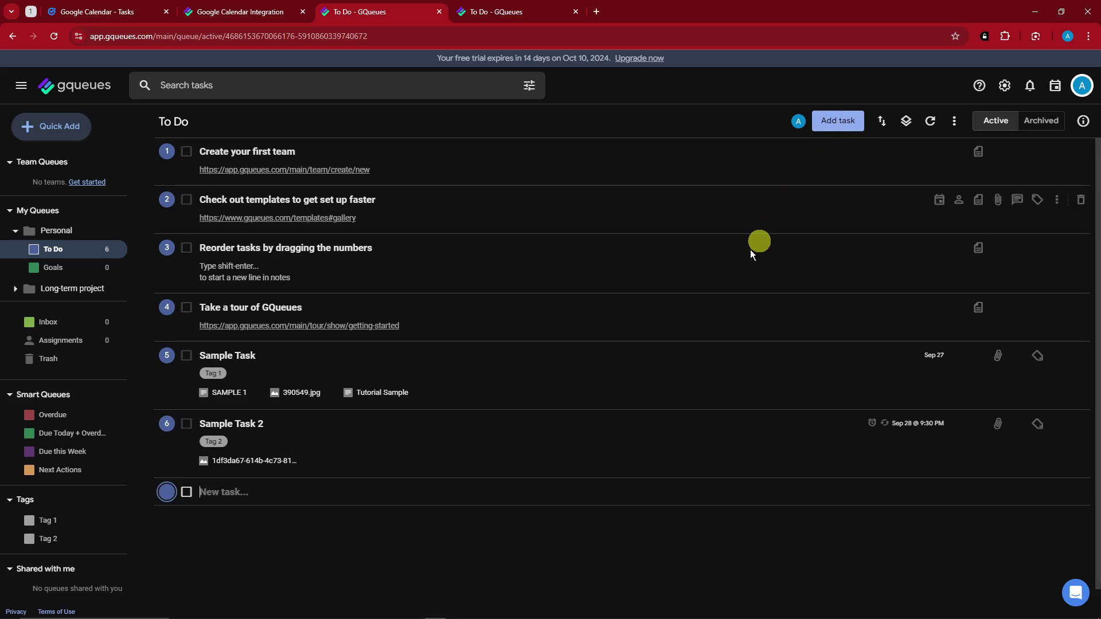
text(SAMPLE TASK 3)
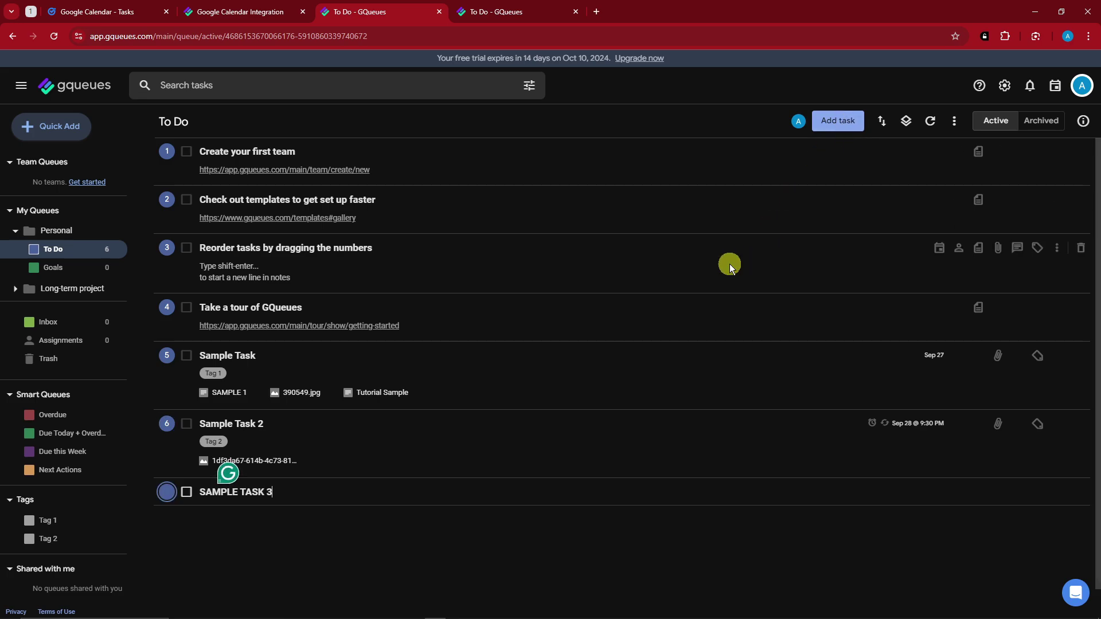
key(Return)
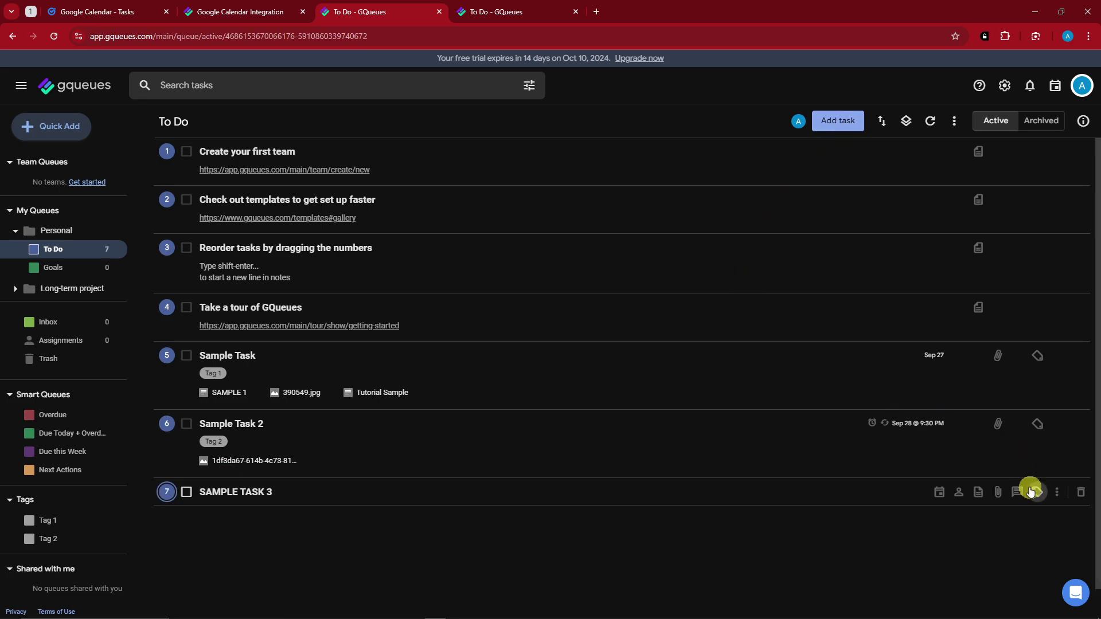
click(1035, 492)
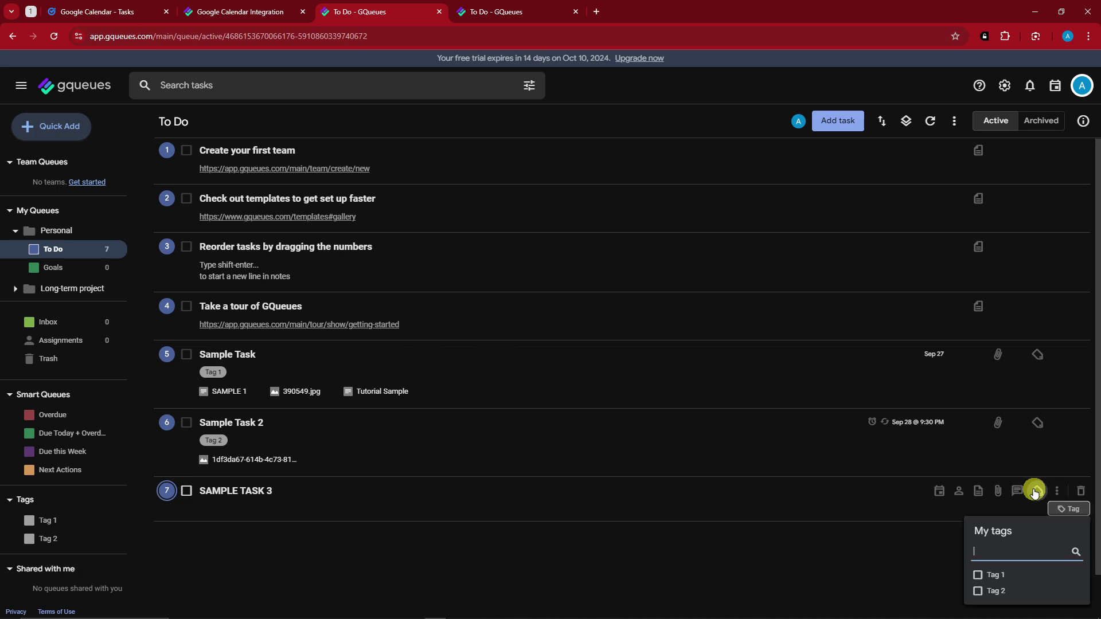
click(979, 548)
click(978, 564)
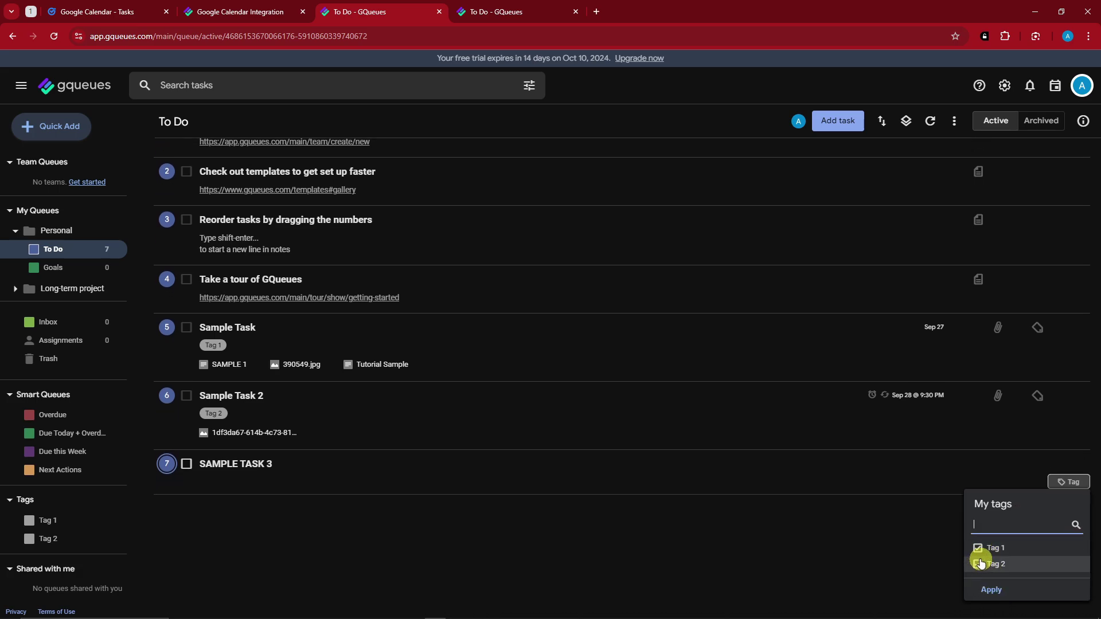
click(991, 589)
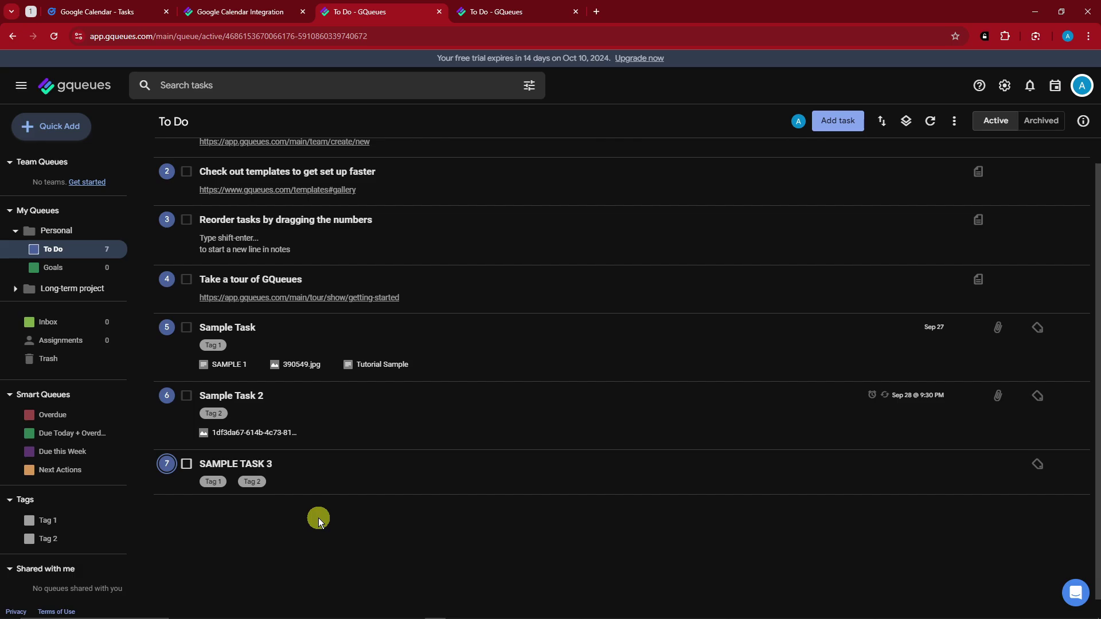
- Reorder the To Do tasks by tag, first in ascending and finally in descending order
click(885, 127)
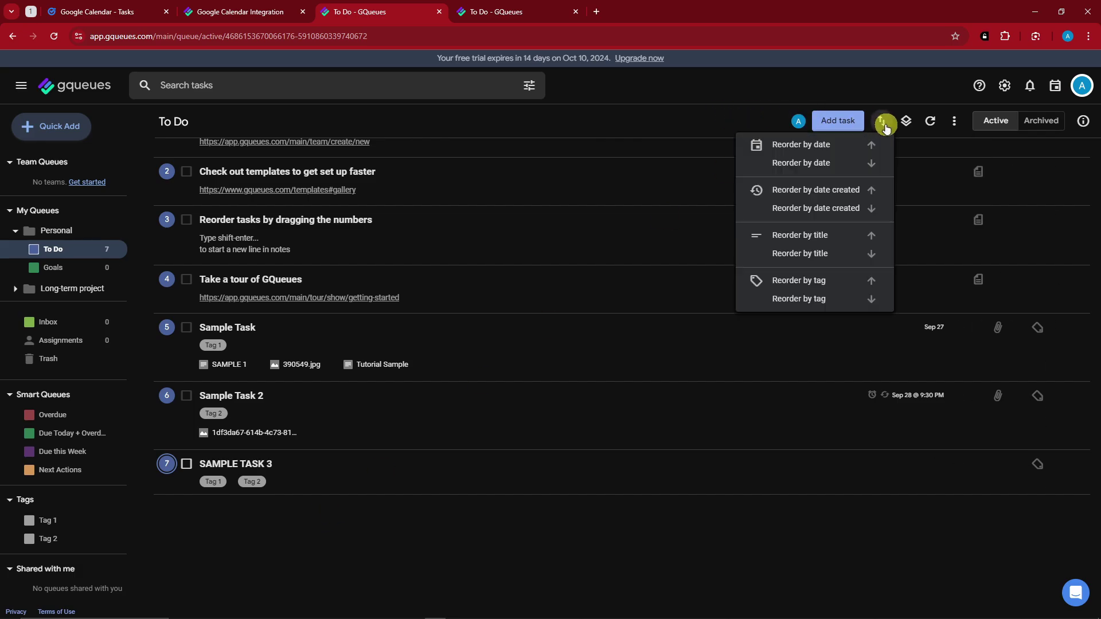
click(820, 277)
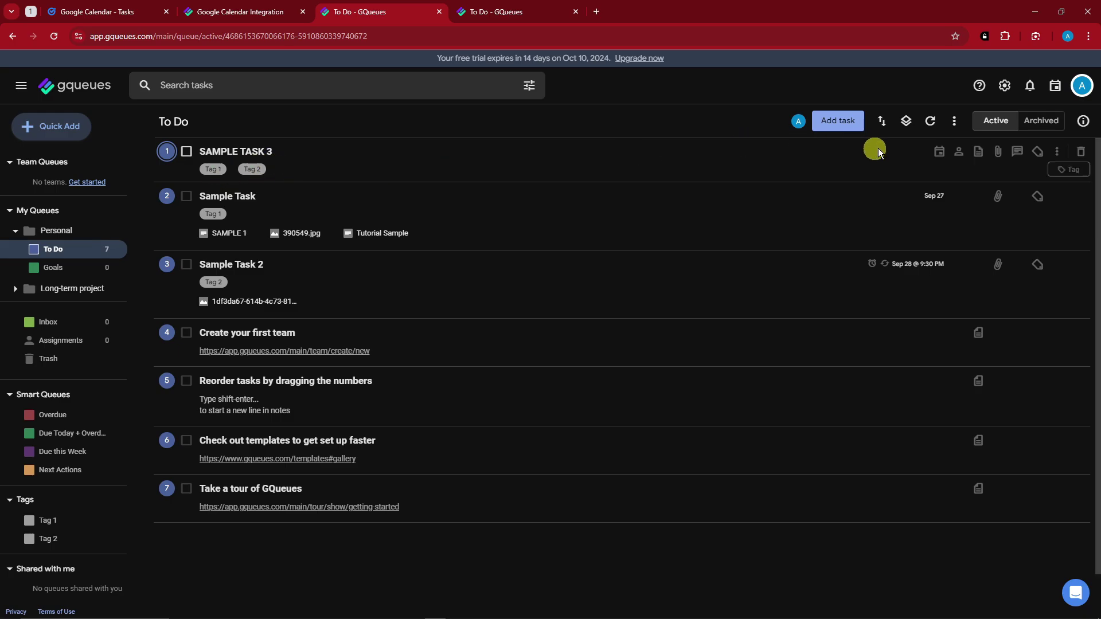
click(881, 121)
click(824, 300)
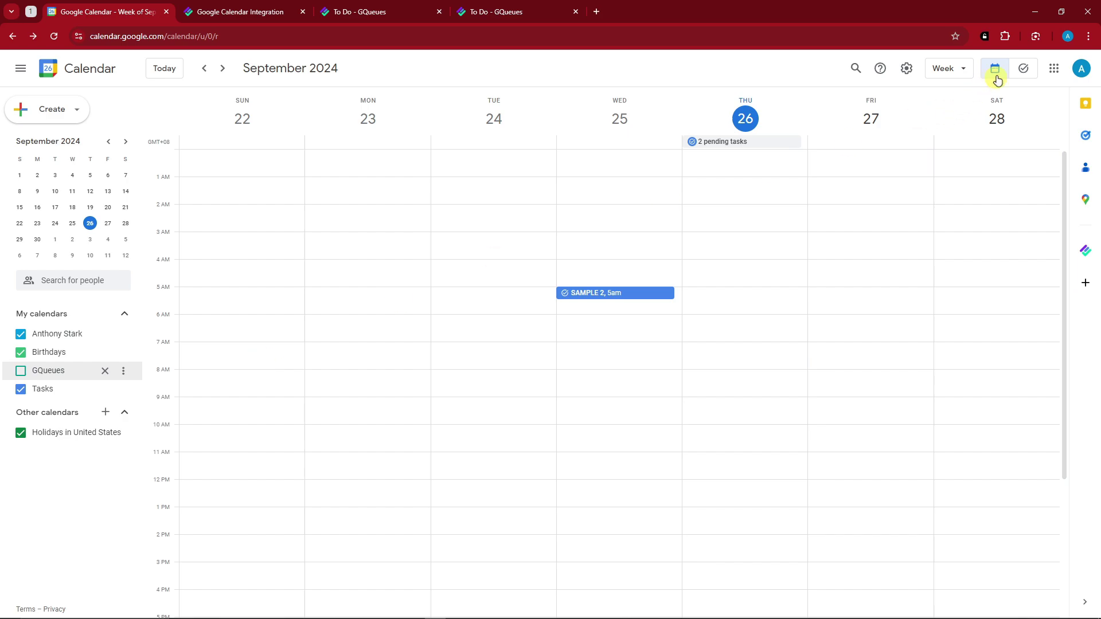
- In Google Calendar, switch to the tasks view and back to the week view, and show the GQueues calendar
click(1022, 68)
click(993, 69)
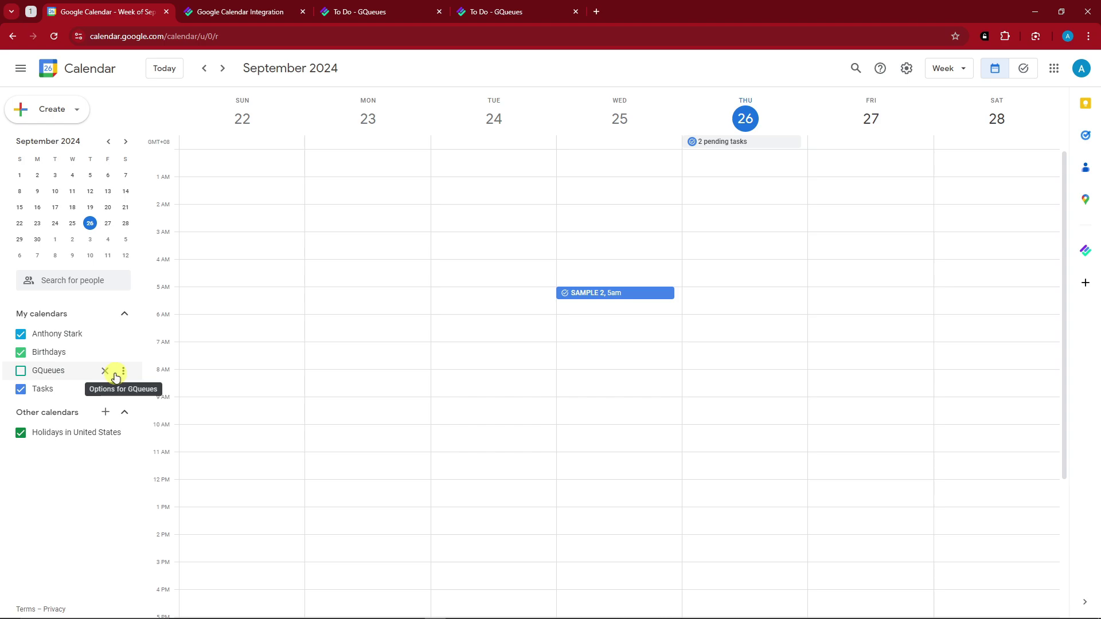
click(21, 371)
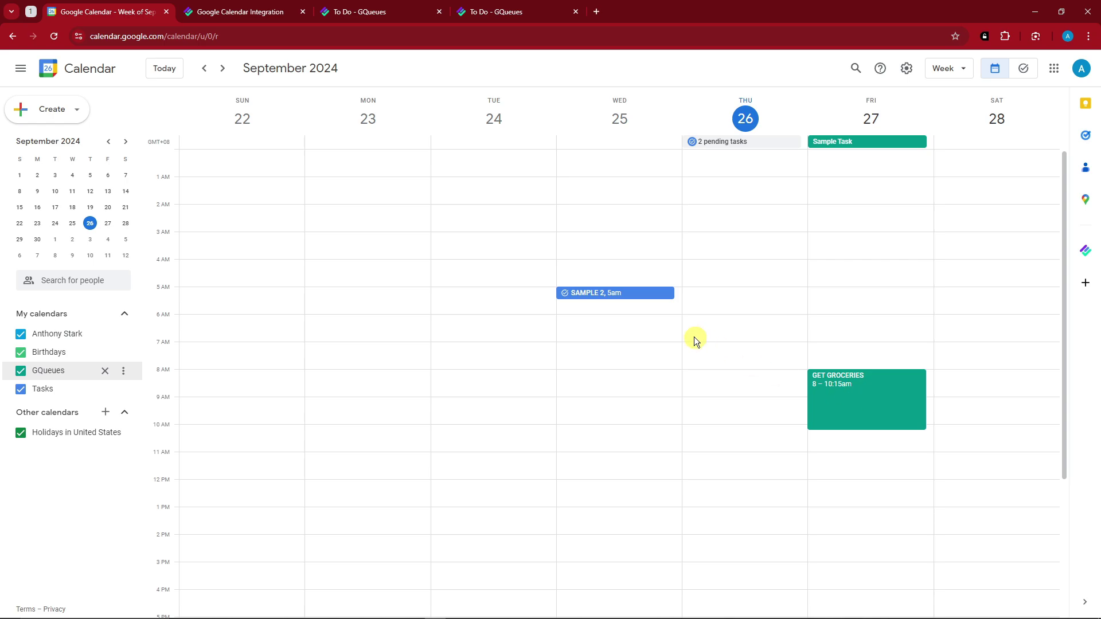
- Move SAMPLE 2 to Tuesday, September 24 at 4:15am and GET GROCERIES to Thursday, September 26, 4:00 to 6:15am
drag(653, 293, 519, 274)
drag(886, 407, 759, 293)
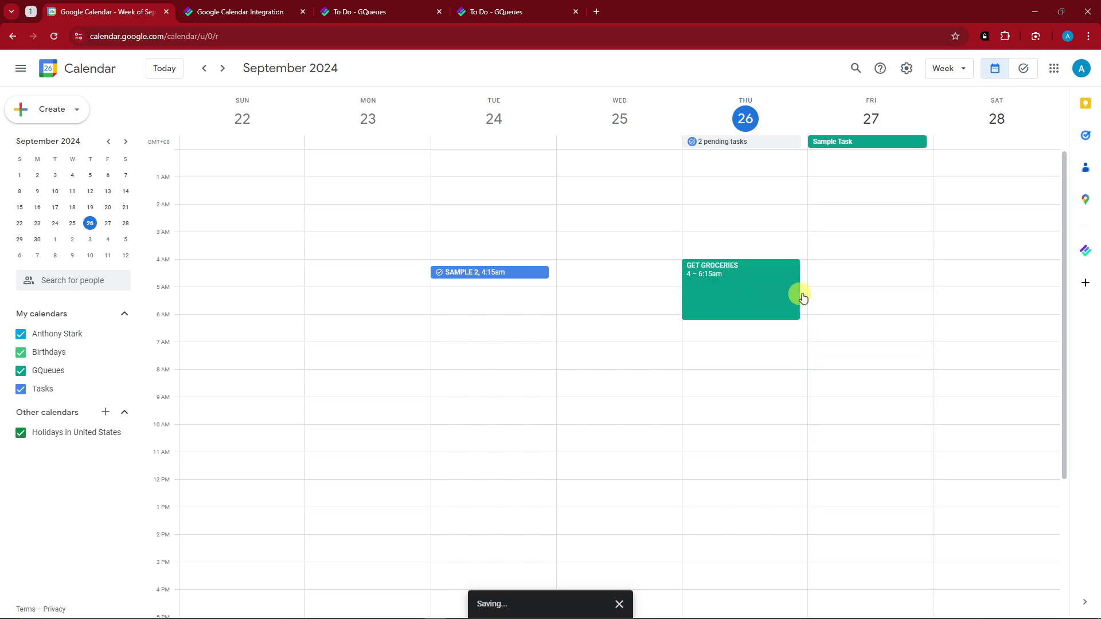
mouse_move(745, 319)
mouse_down()
mouse_move(757, 568)
mouse_move(762, 320)
mouse_up()
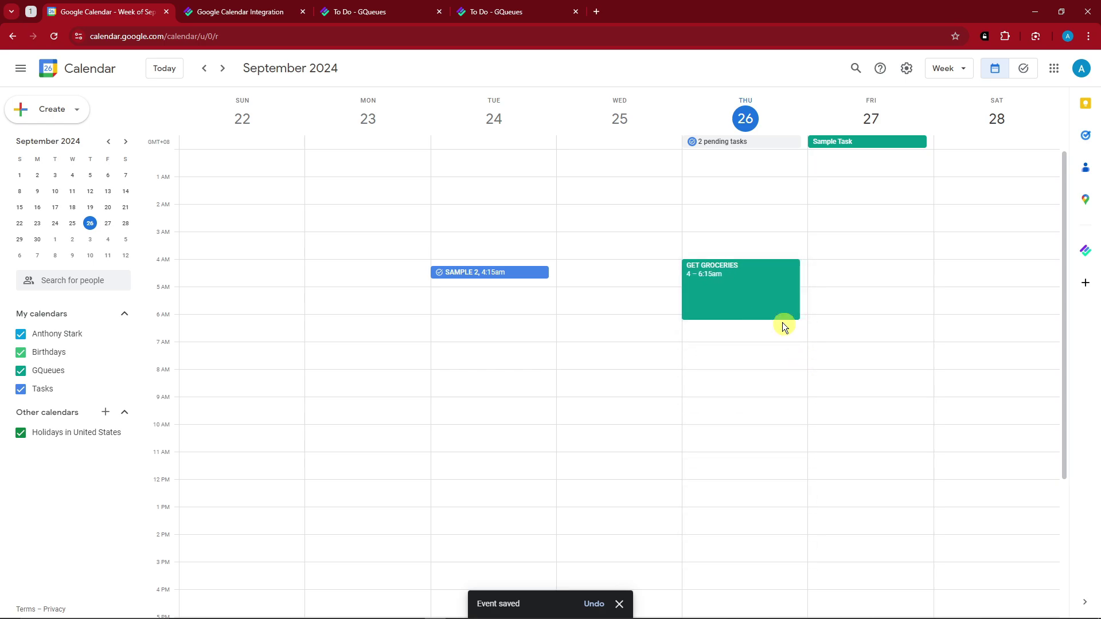
- View the GET GROCERIES event details, and examine its task fields and queue choices in the GQueues add-on
click(768, 287)
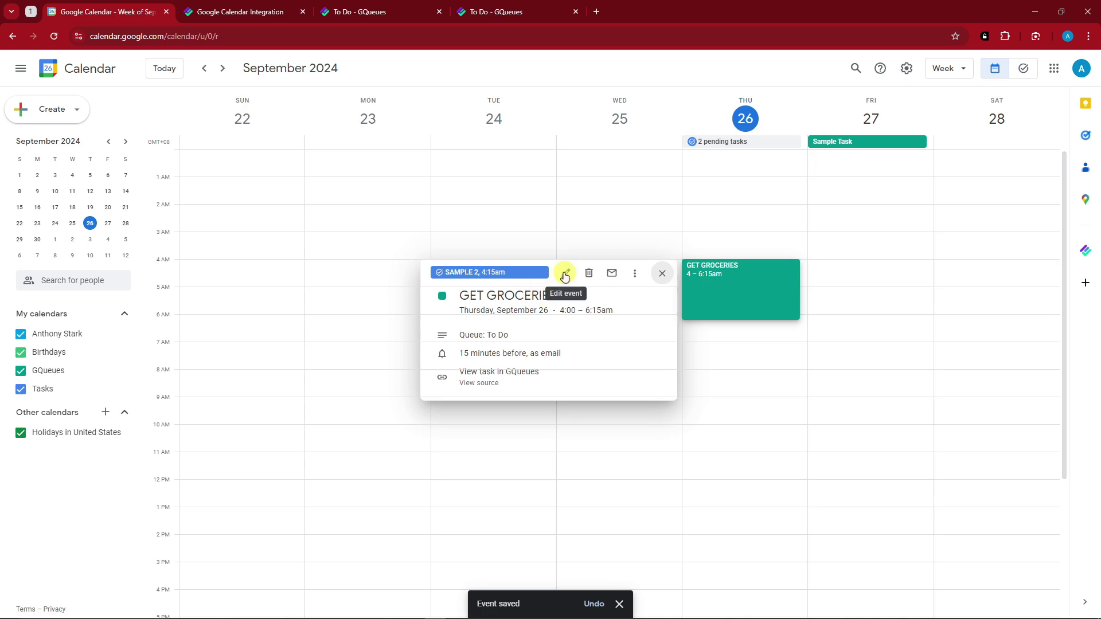
click(773, 300)
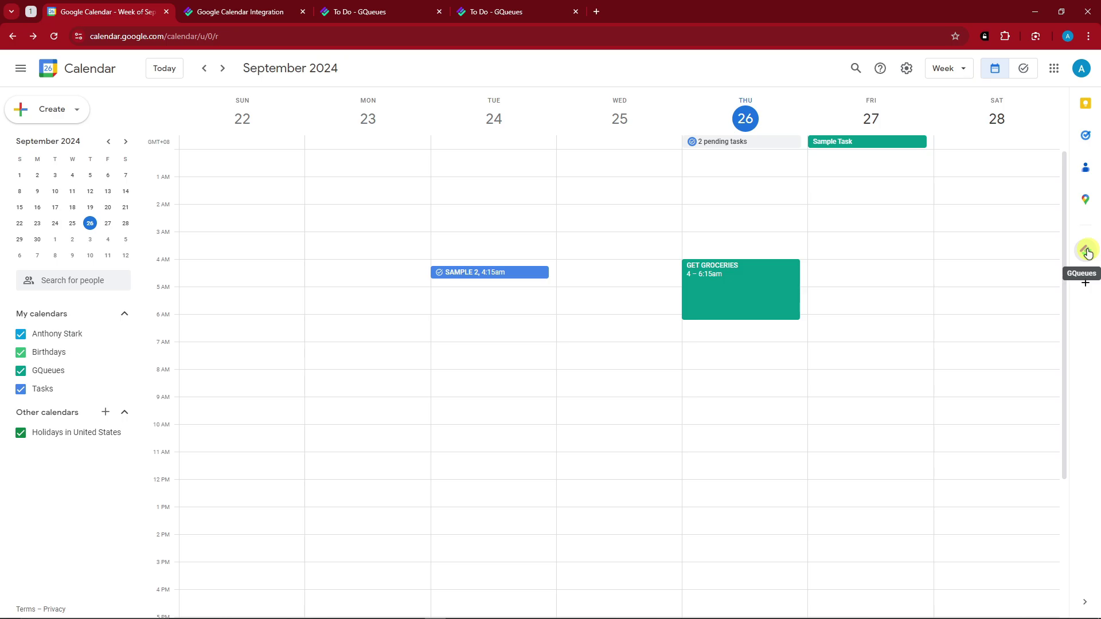
click(1088, 252)
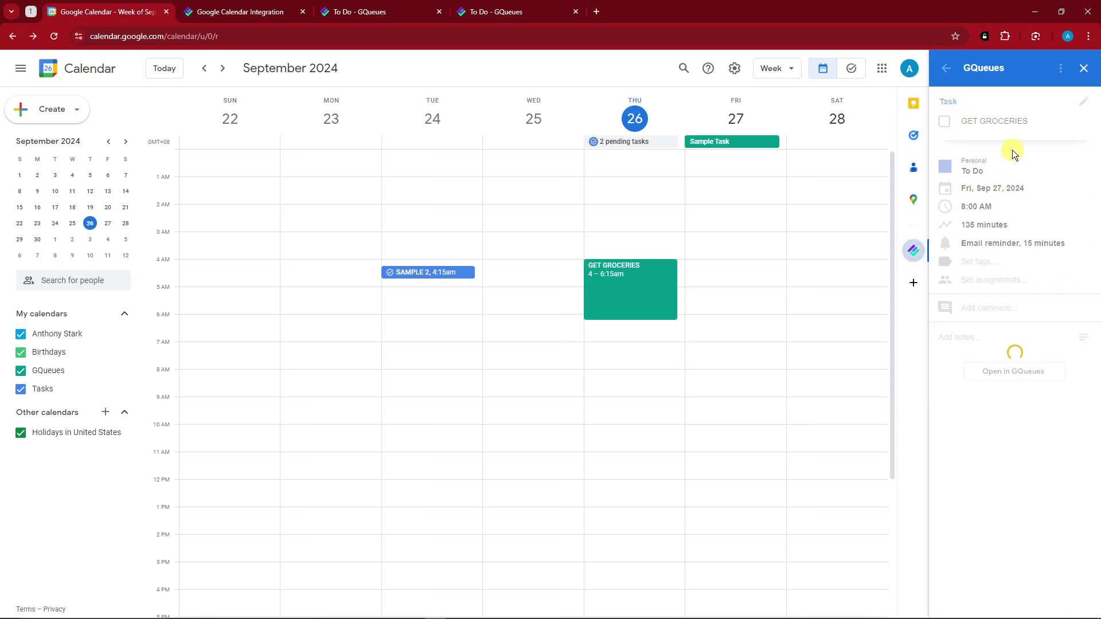
click(945, 116)
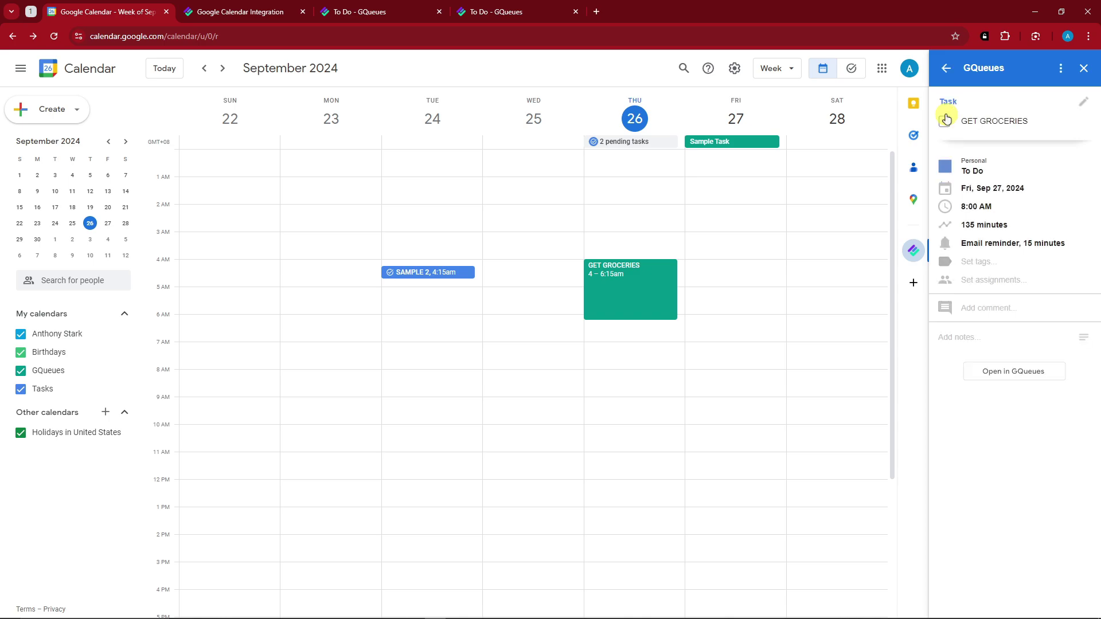
click(976, 170)
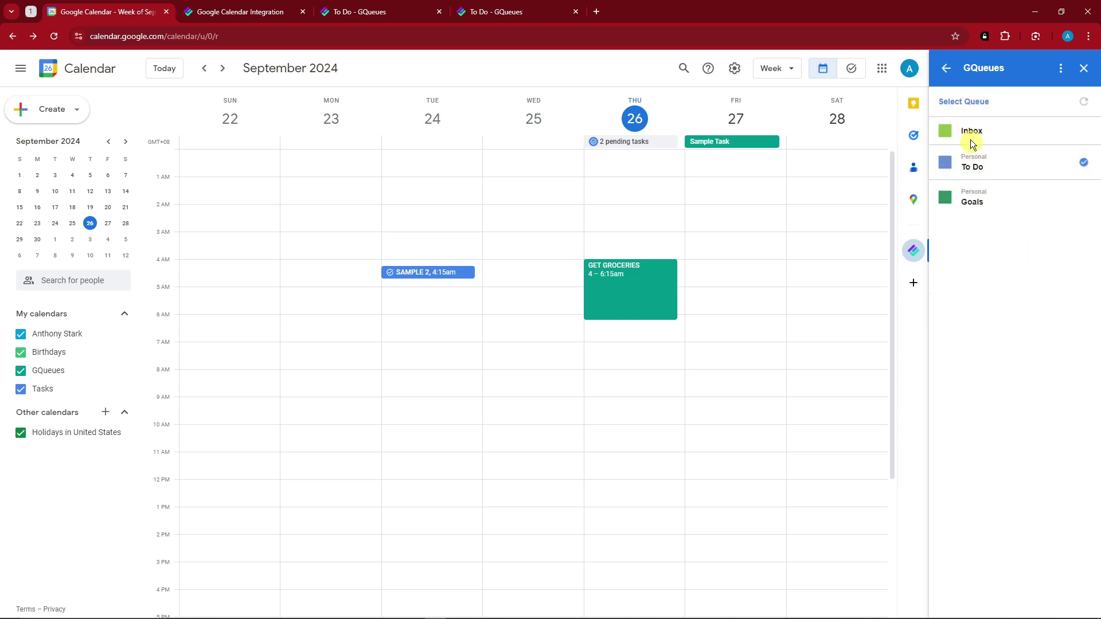
click(947, 99)
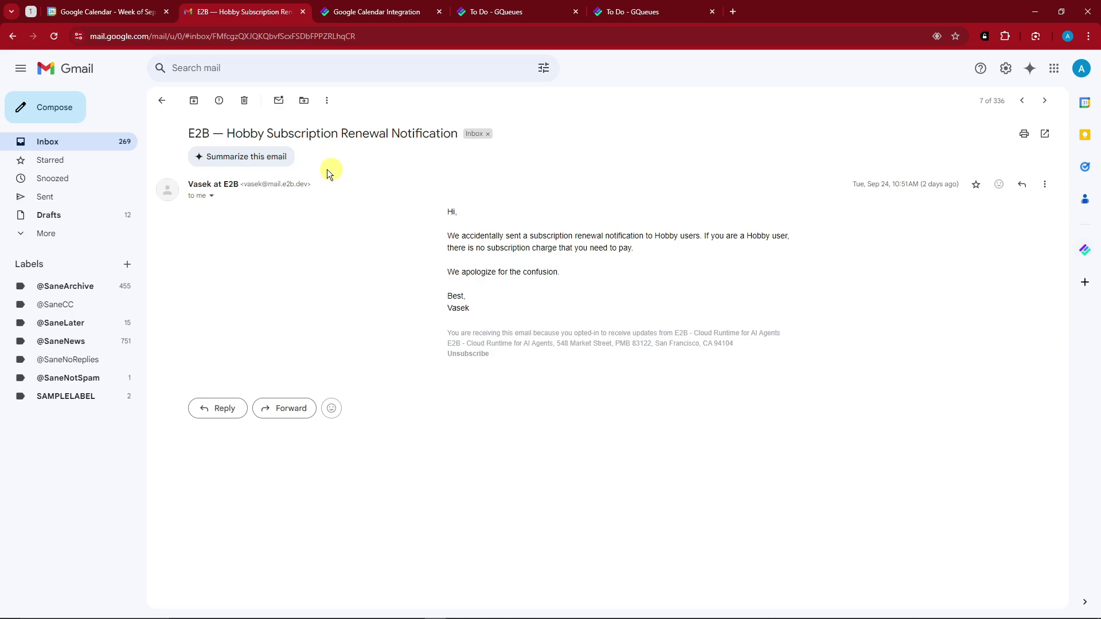
- In Gmail, open a new GQueues task from the E2B Hobby Subscription Renewal Notification email and review its title, queue and notes fields
drag(177, 132, 673, 437)
click(771, 438)
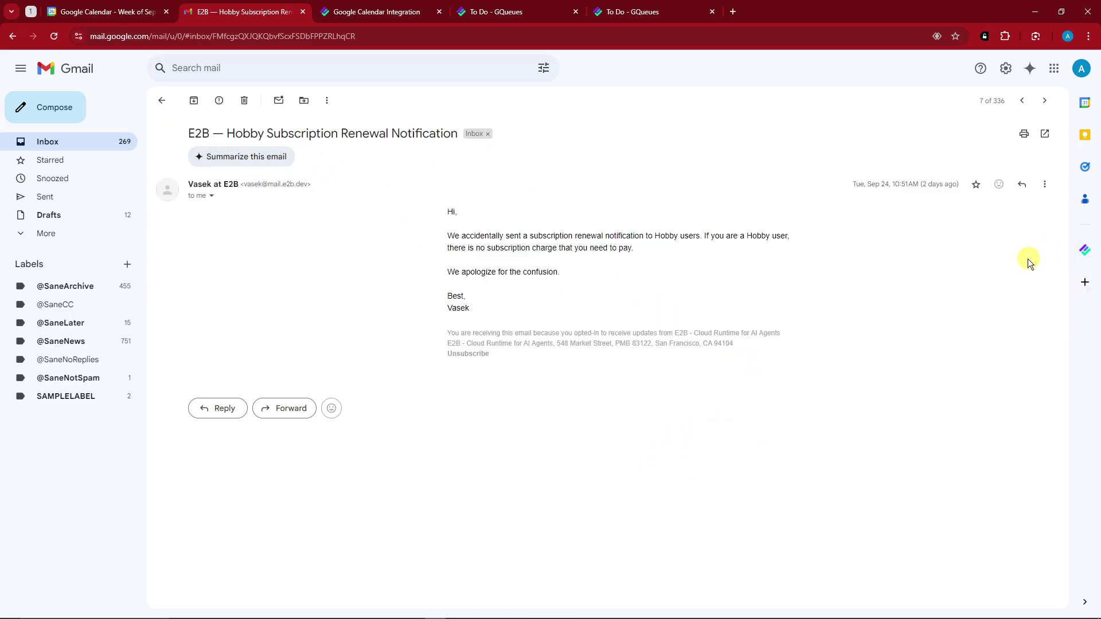
click(1077, 256)
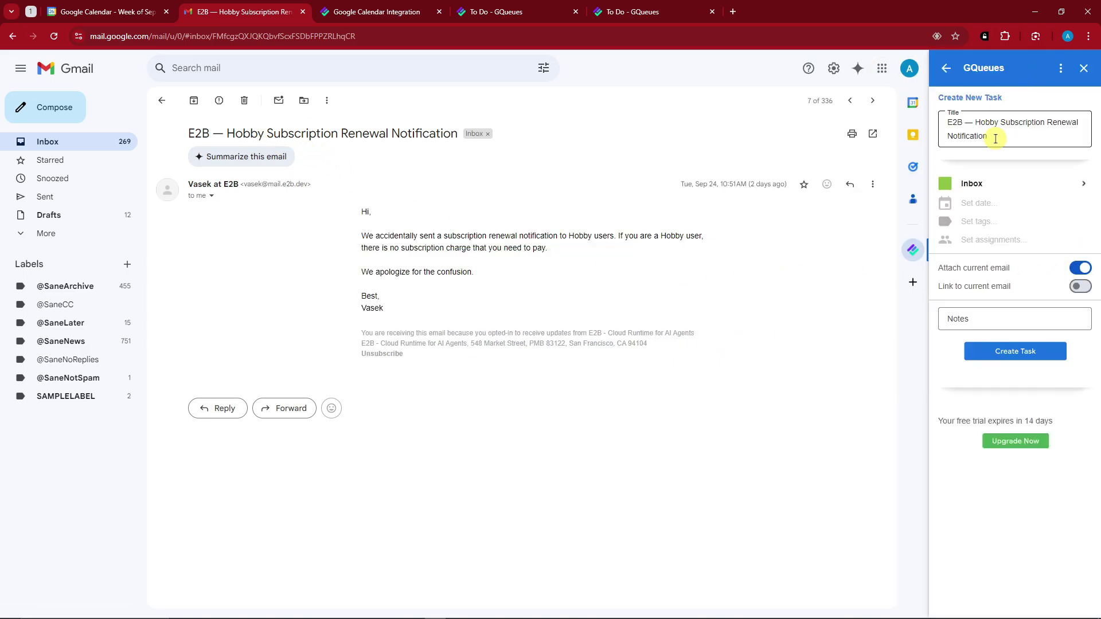
drag(989, 136, 940, 113)
key(Return)
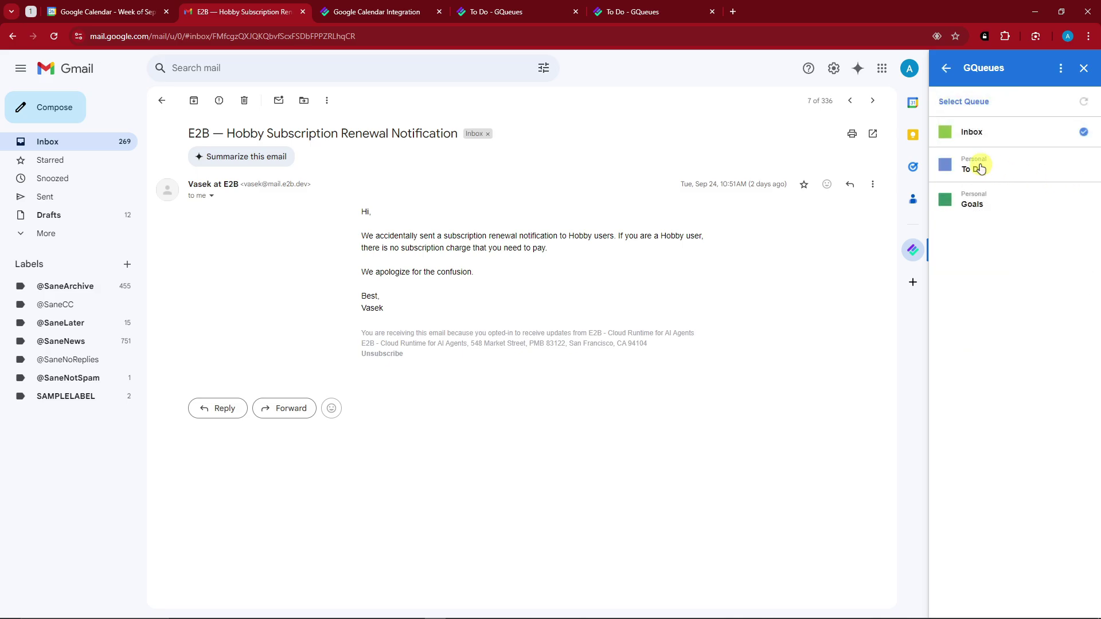
click(946, 68)
click(983, 316)
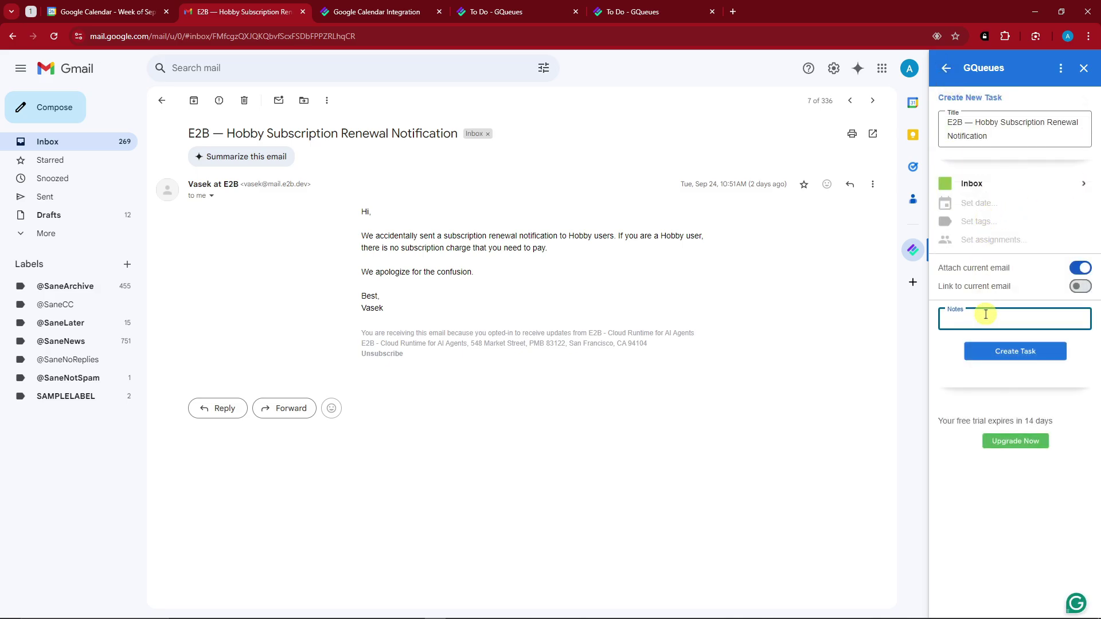
- Turn on linking to the current email for the new task, keeping the email attached
drag(967, 268, 1008, 270)
click(1041, 285)
click(1015, 320)
click(1078, 287)
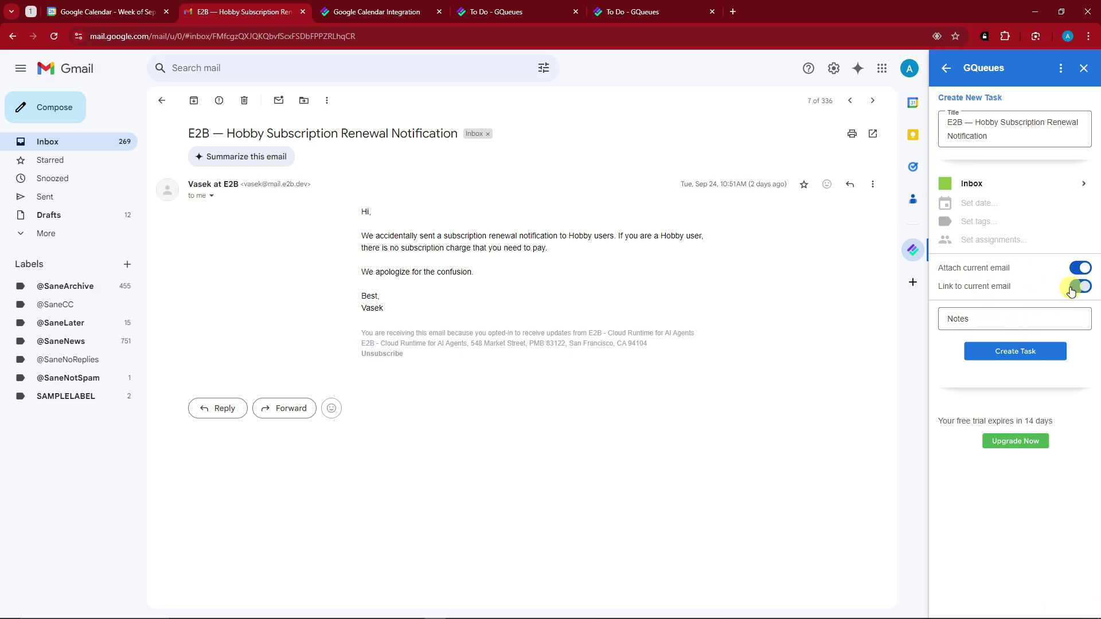
- Assign Tag 1 to the new task and save the tag selection
click(1032, 222)
click(1077, 132)
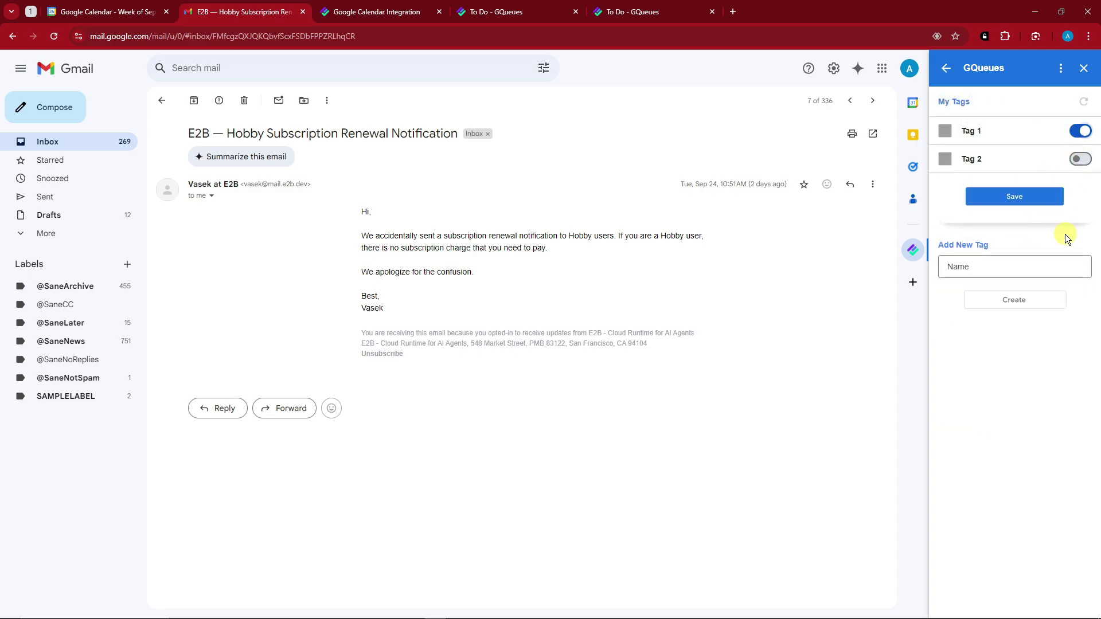
click(1003, 271)
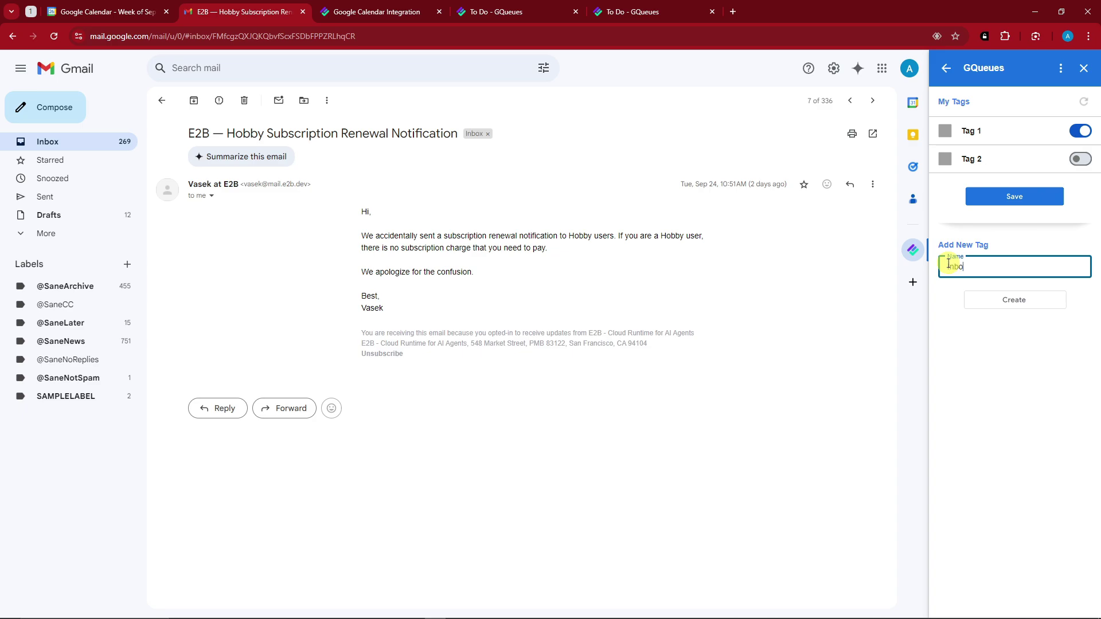
click(1033, 195)
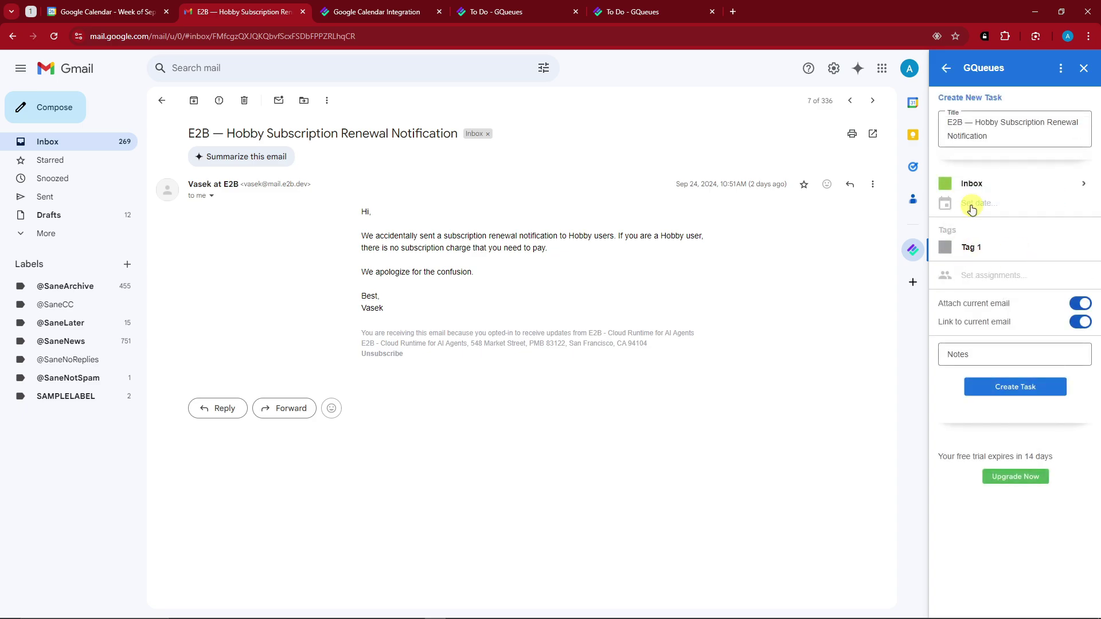
- View the new task's assignment form and return to the task without assigning anyone
click(995, 278)
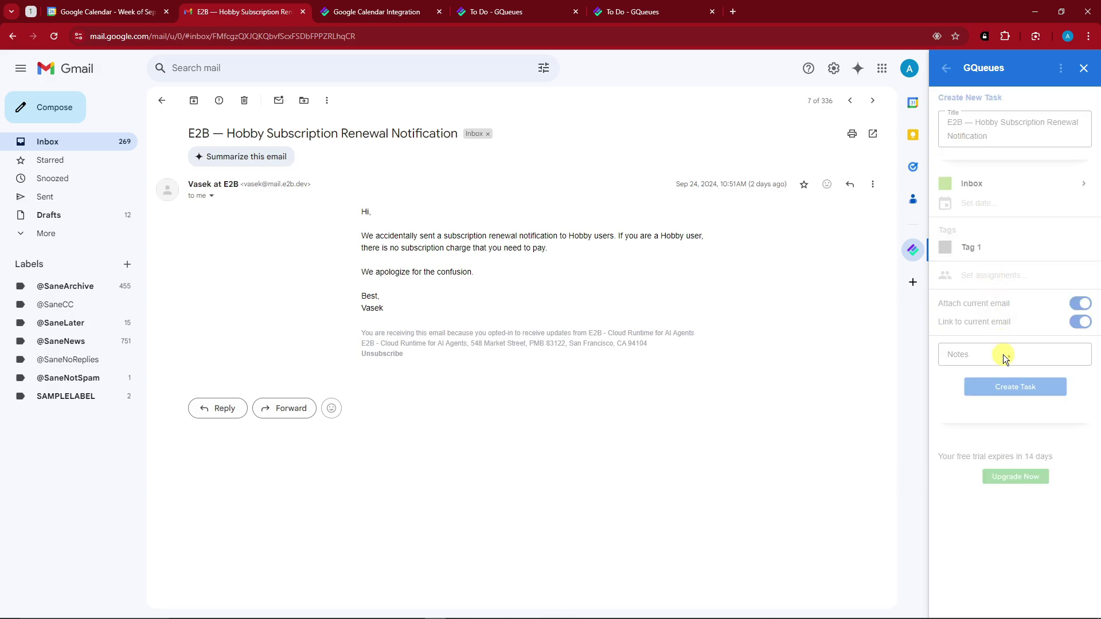
click(980, 133)
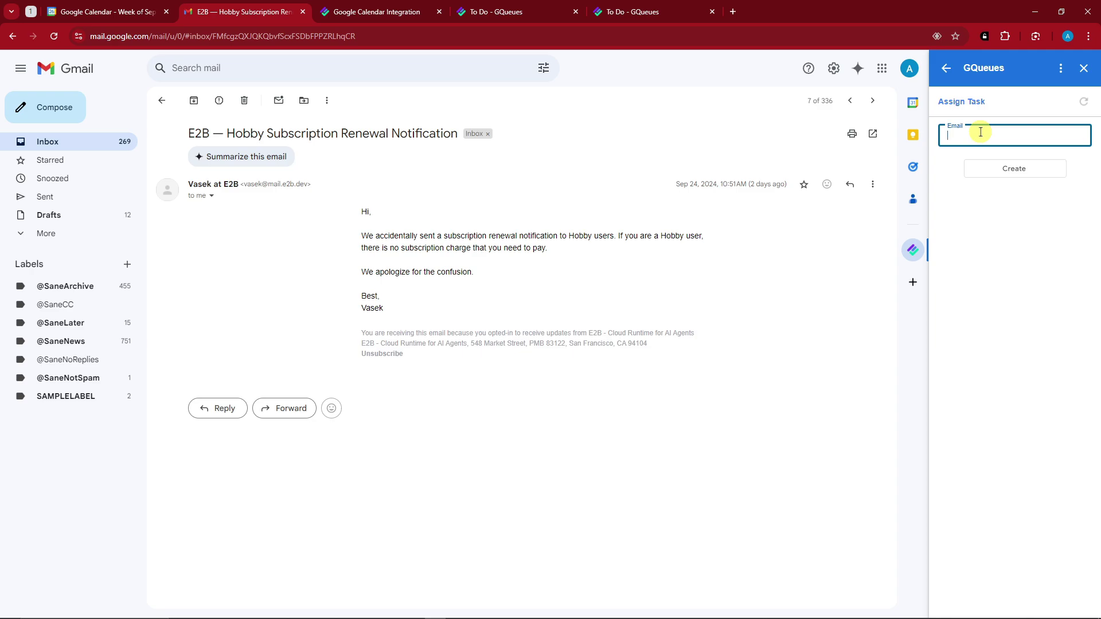
click(946, 68)
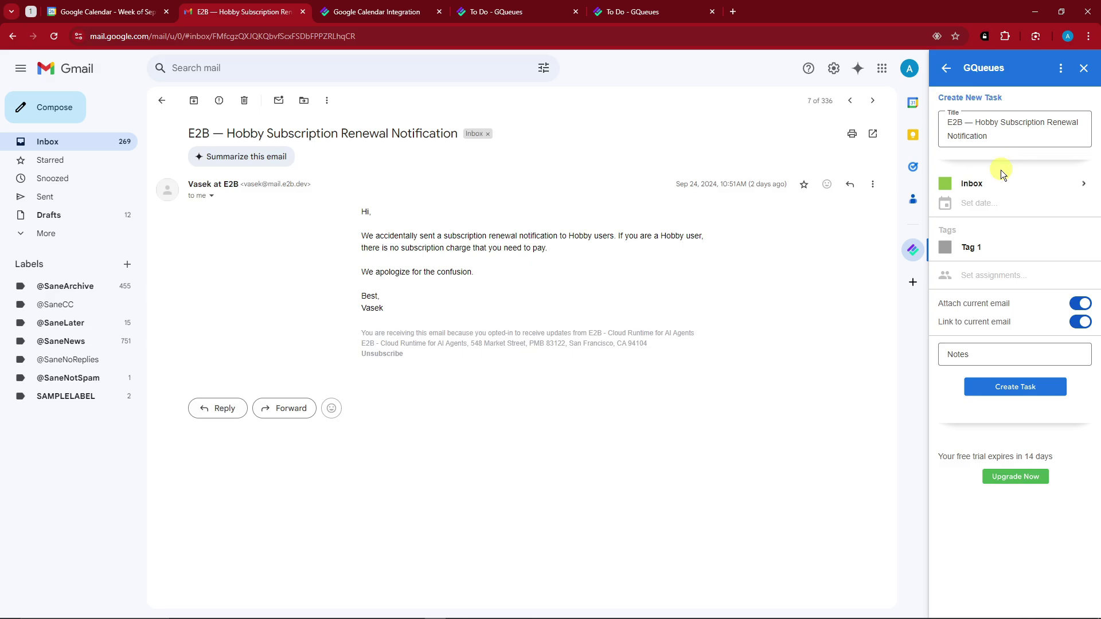
- Set the task's due date to September 26, 2024 and create the task in the Inbox queue
click(974, 207)
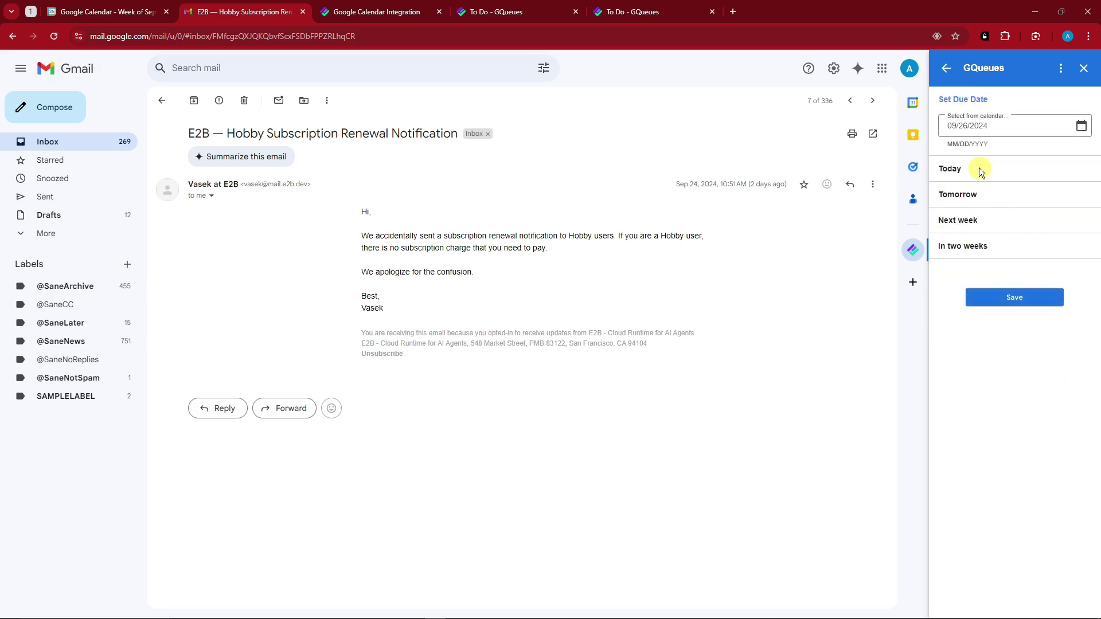
click(1018, 296)
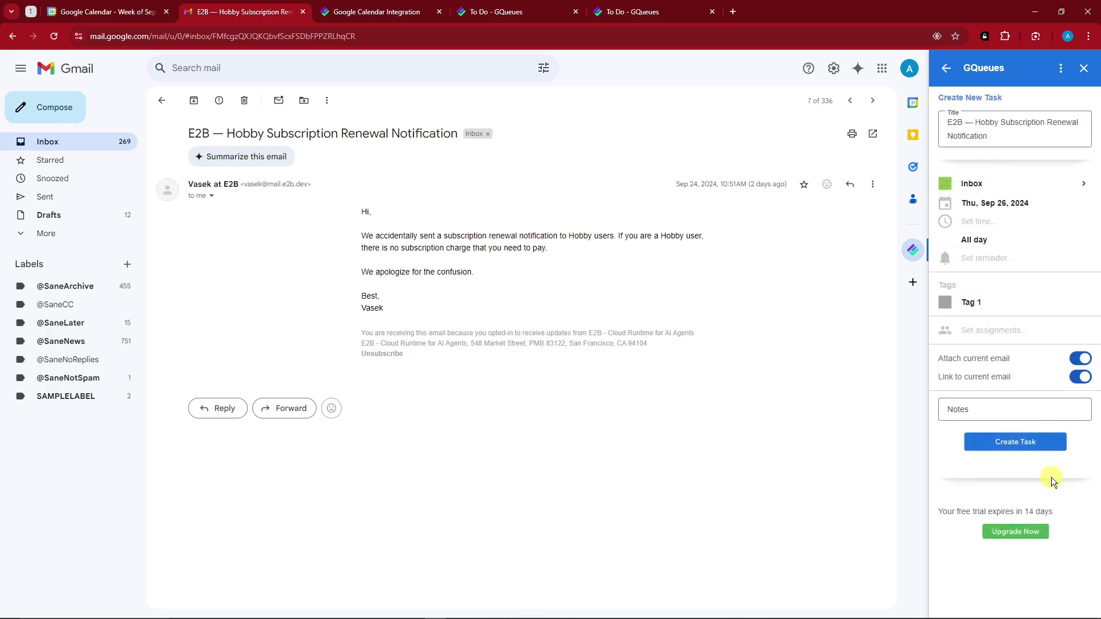
click(1023, 442)
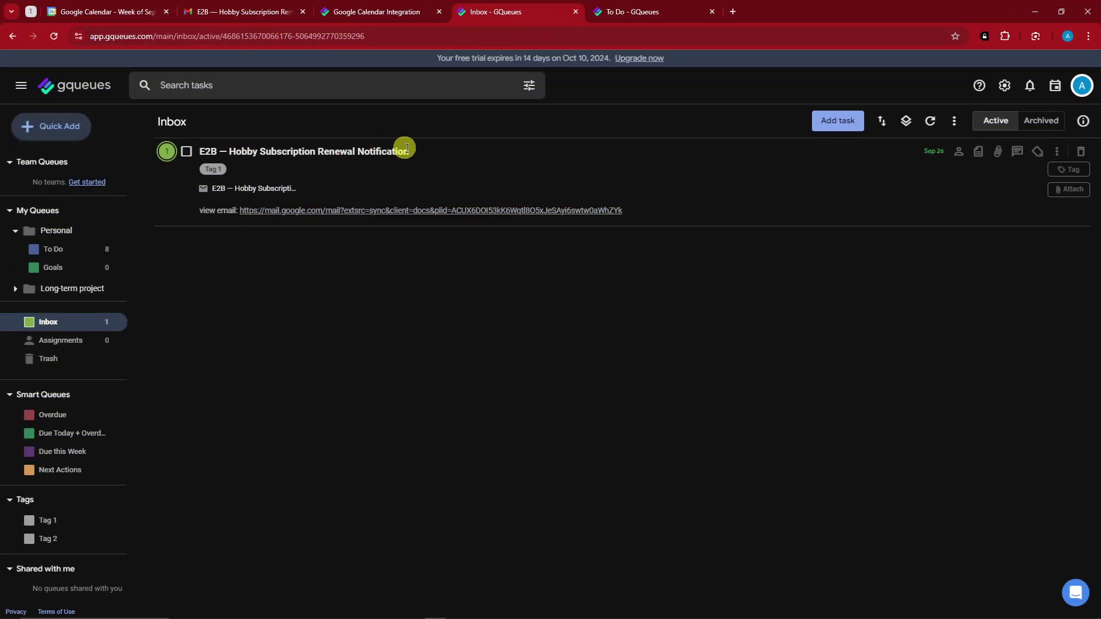
- In the GQueues Inbox, view the email attached to the E2B Hobby Subscription Renewal Notification task, and move the task to the To Do queue
click(247, 190)
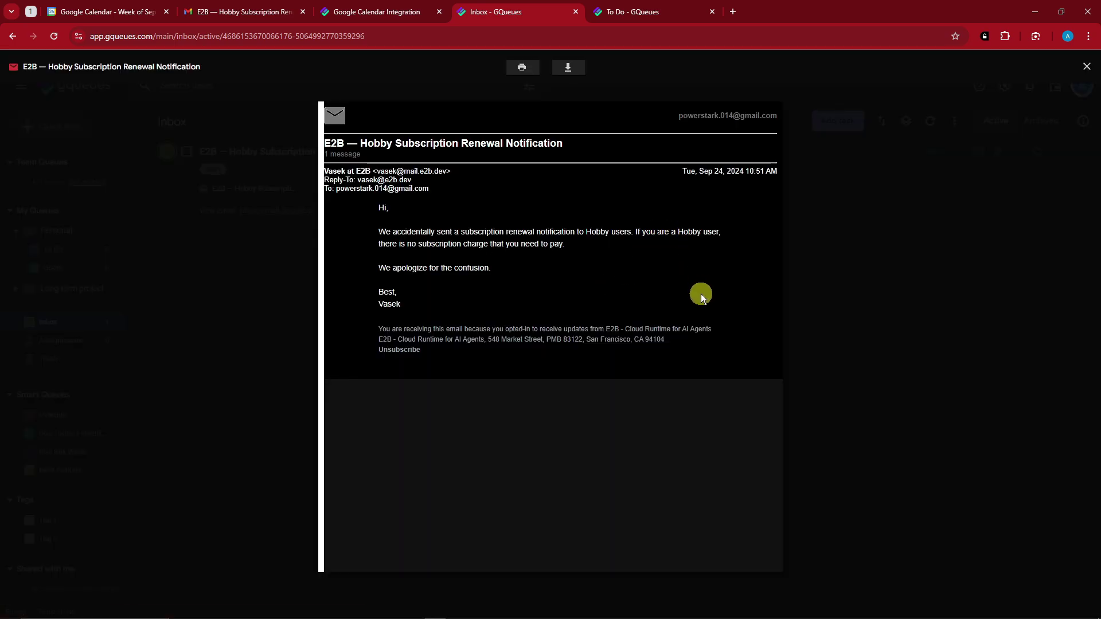
click(1087, 67)
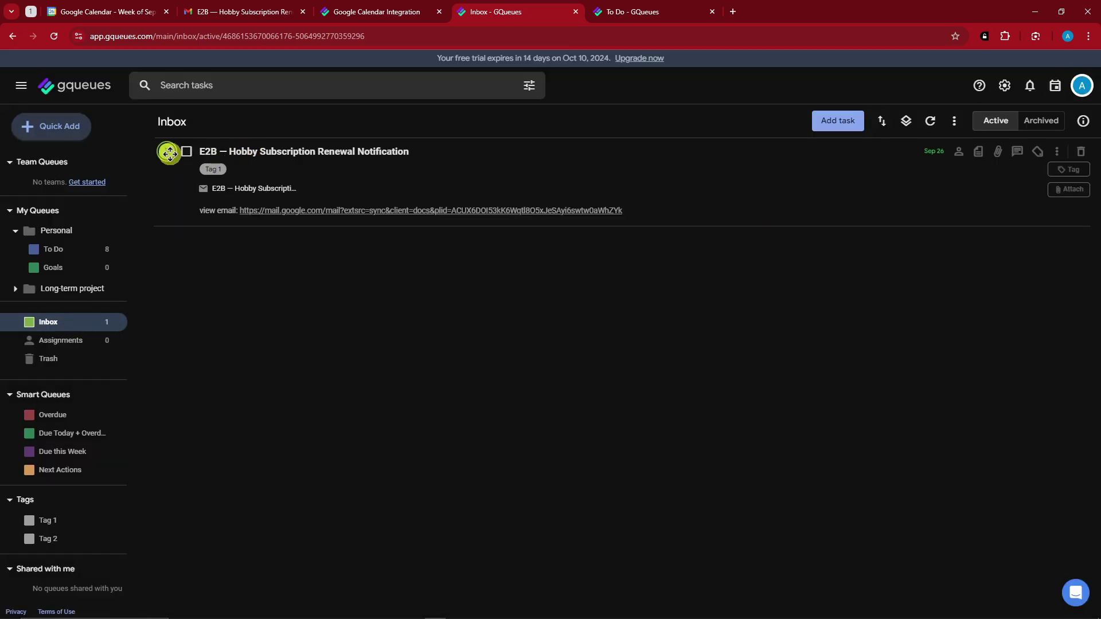
mouse_move(167, 151)
mouse_down()
mouse_move(44, 246)
mouse_move(191, 143)
mouse_move(184, 150)
mouse_up()
drag(165, 152, 51, 249)
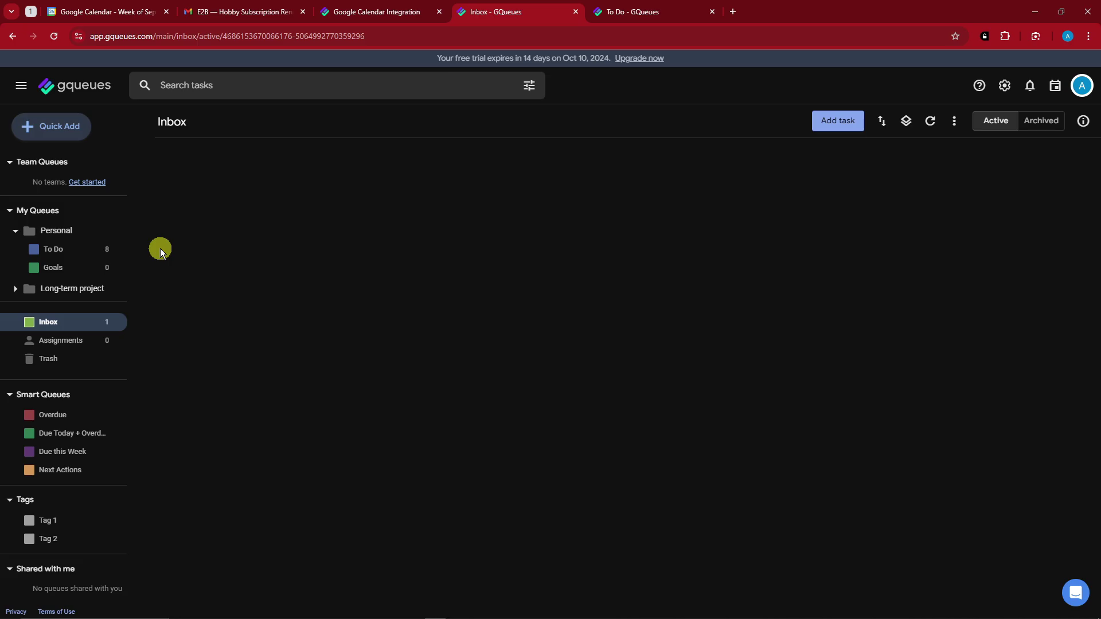
- Show the To Do queue and view the email attached to its E2B Hobby Subscription Renewal Notification task
click(63, 253)
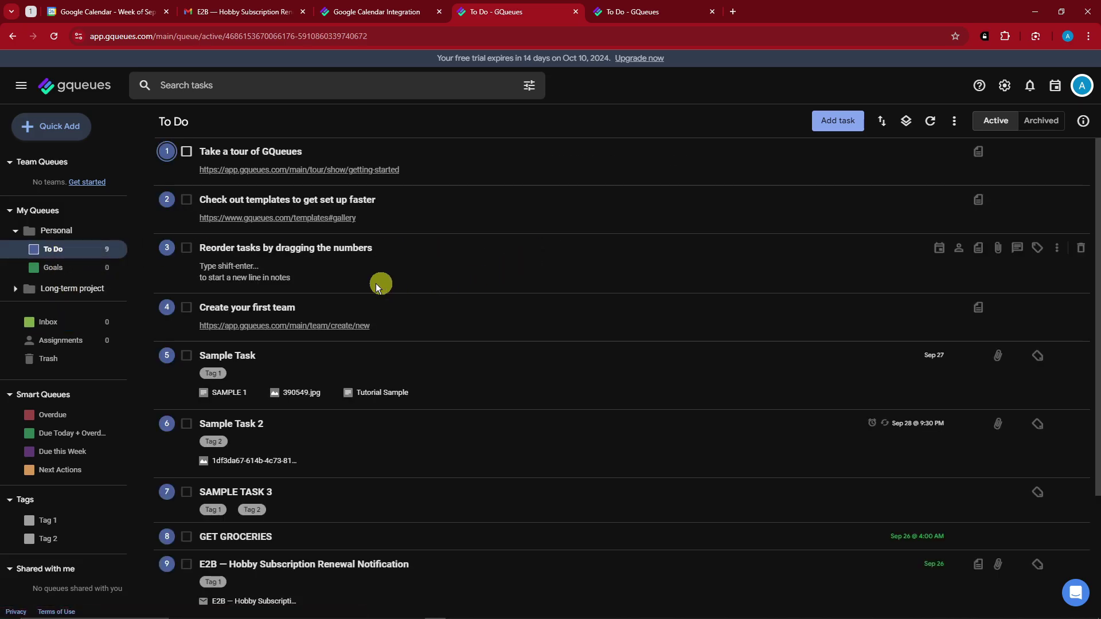
scroll(344, 269, down, 3)
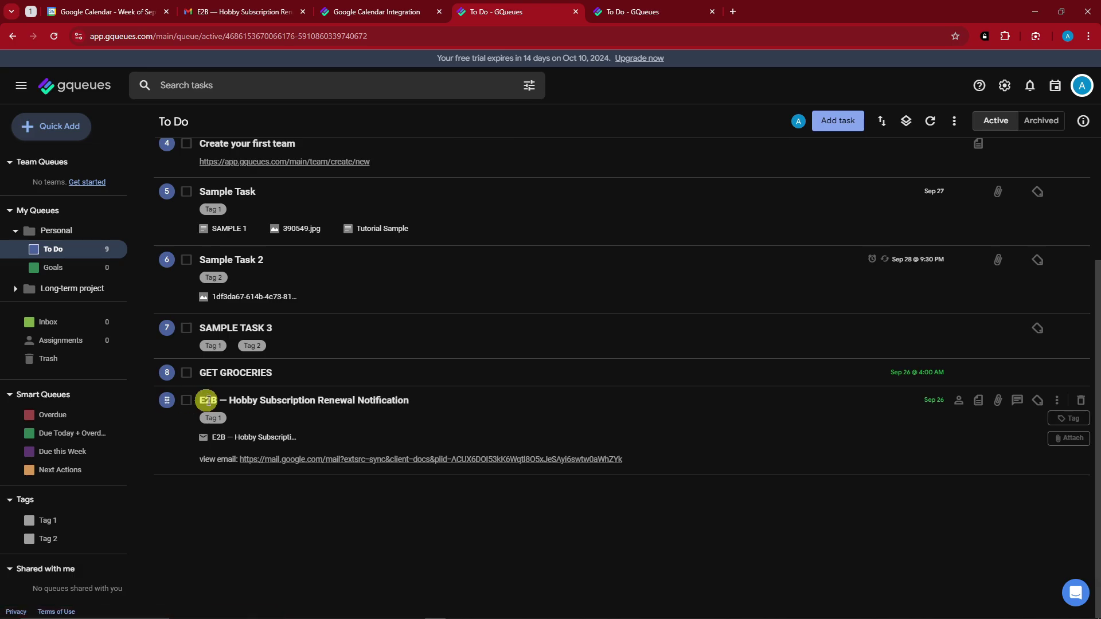
click(240, 437)
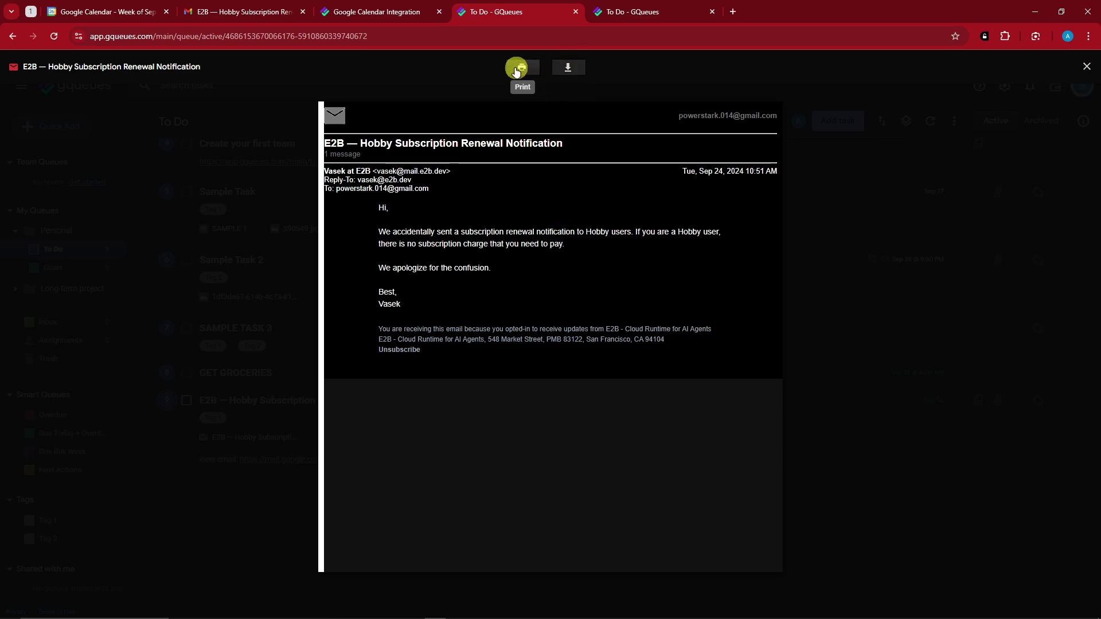
click(1086, 67)
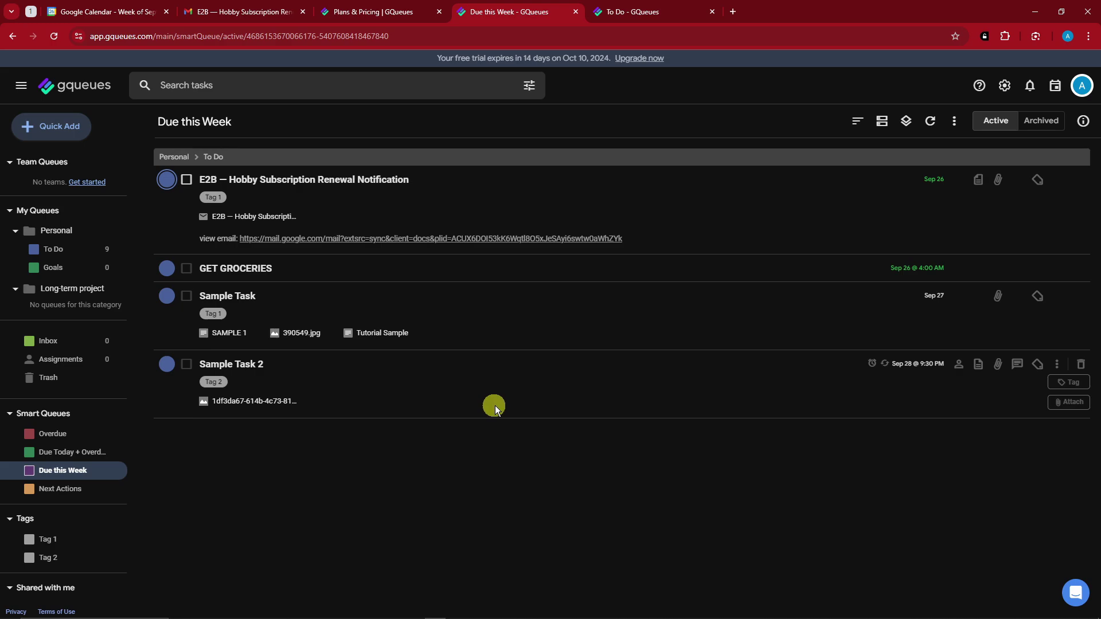
- Start a new team and examine the GQueues for BUSINESS overview of team collaboration, shared calendars, bulk actions and team templates
click(115, 163)
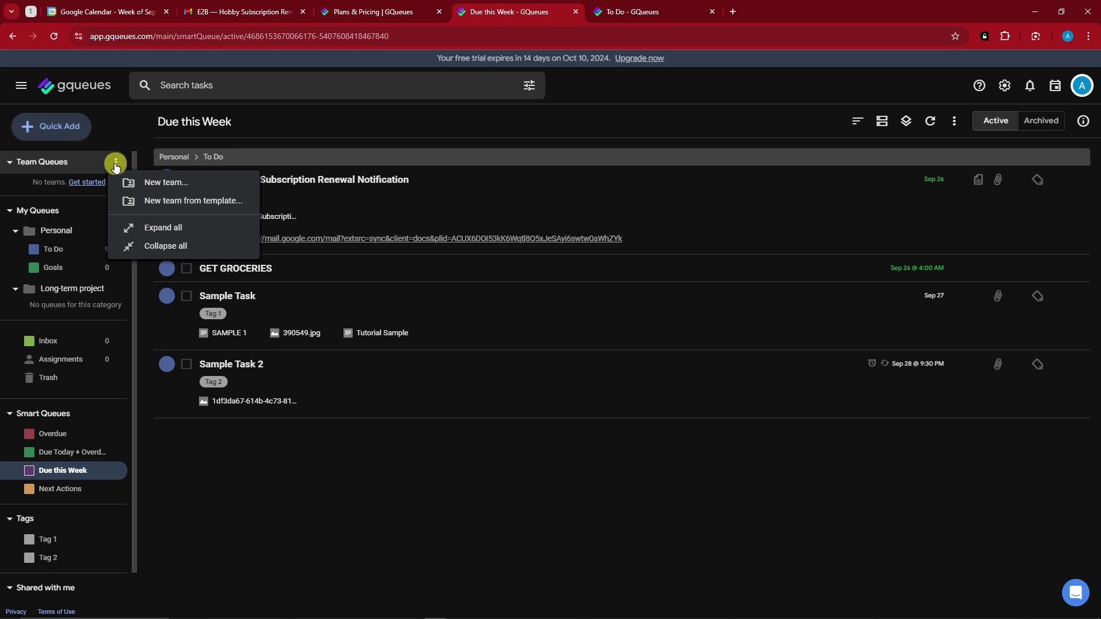
click(165, 185)
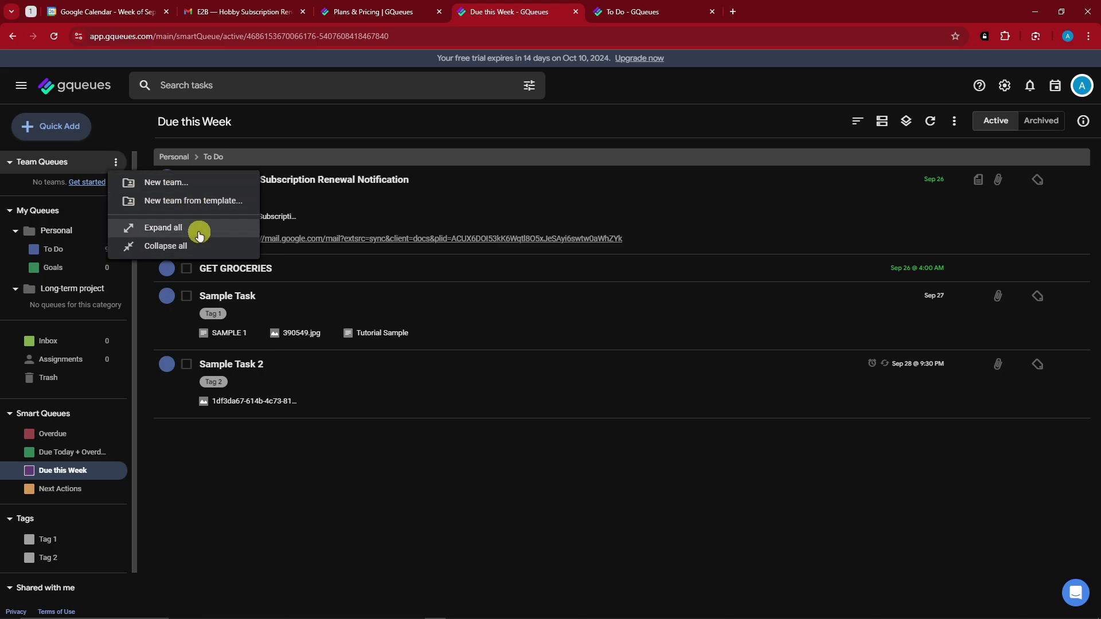
click(166, 183)
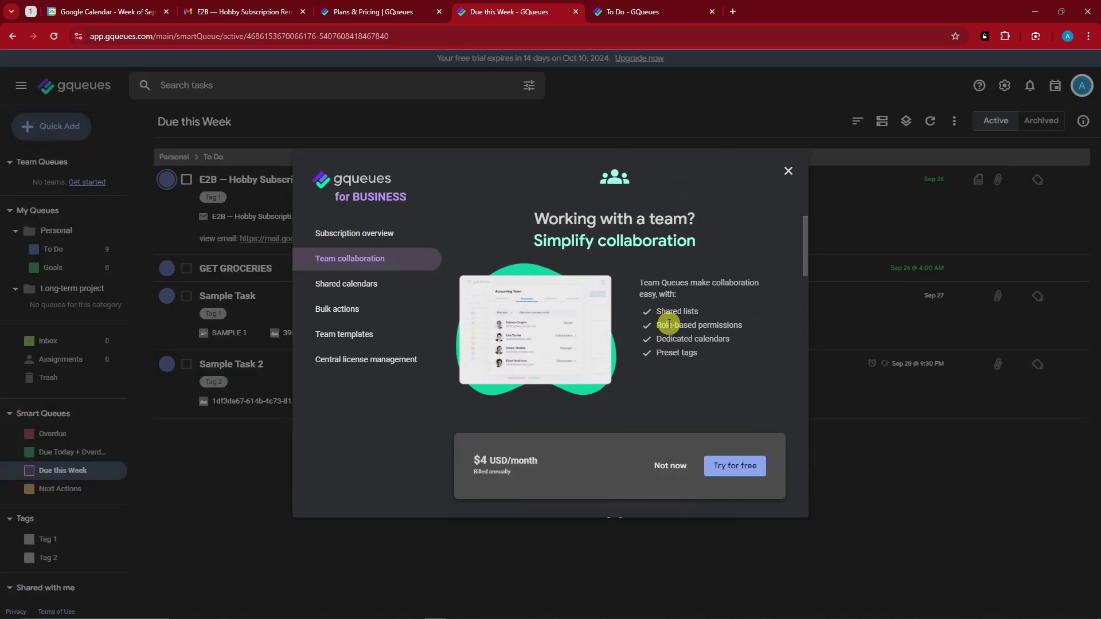
scroll(697, 321, down, 10)
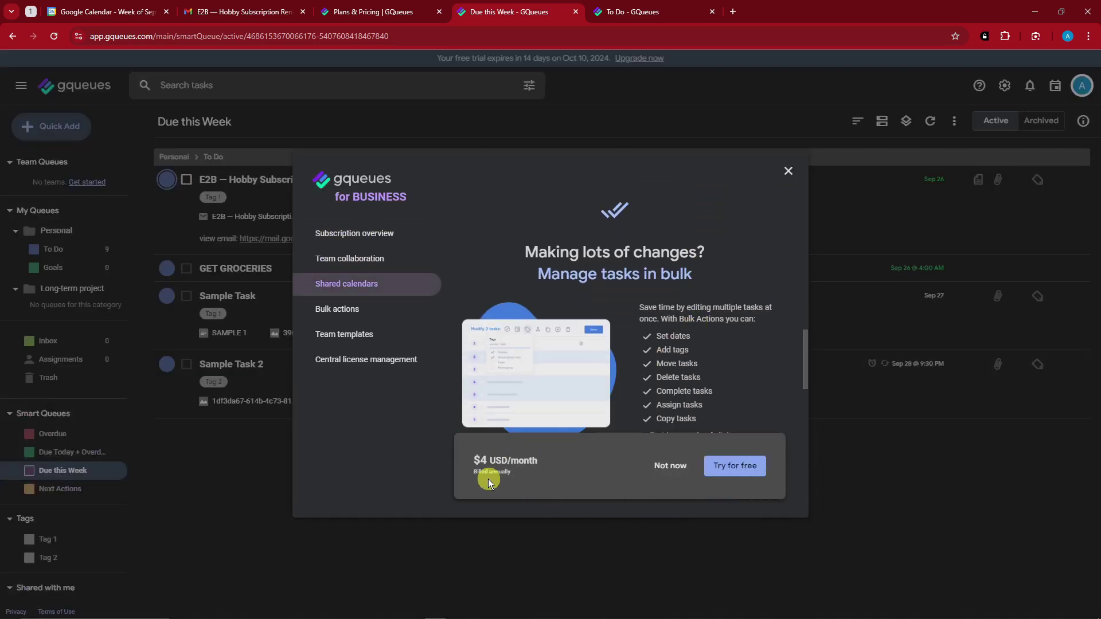
click(340, 261)
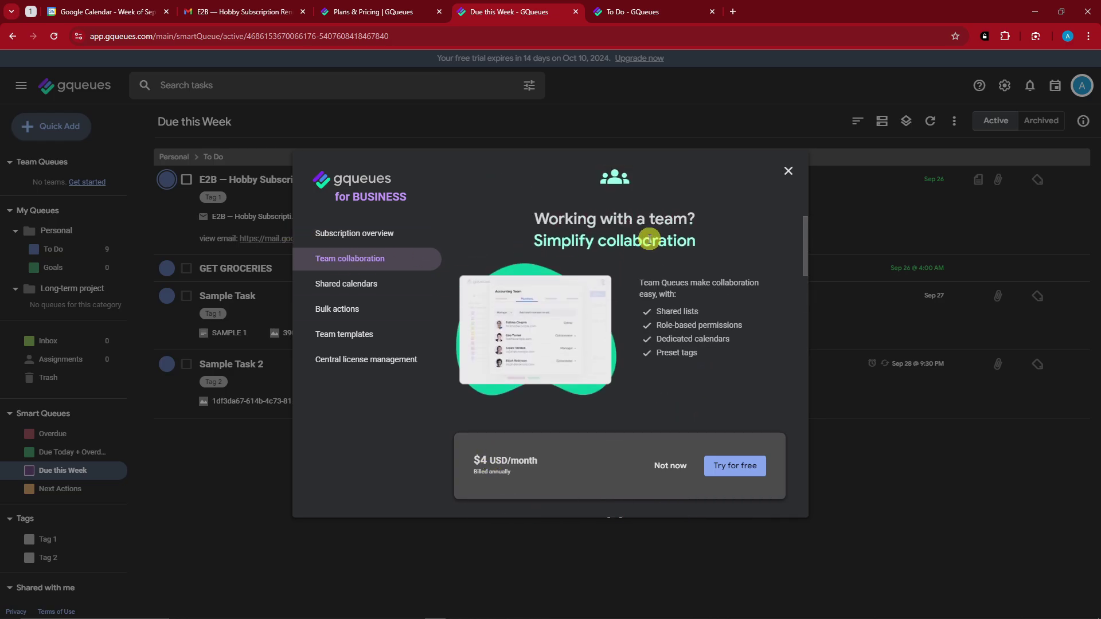
drag(655, 325, 744, 326)
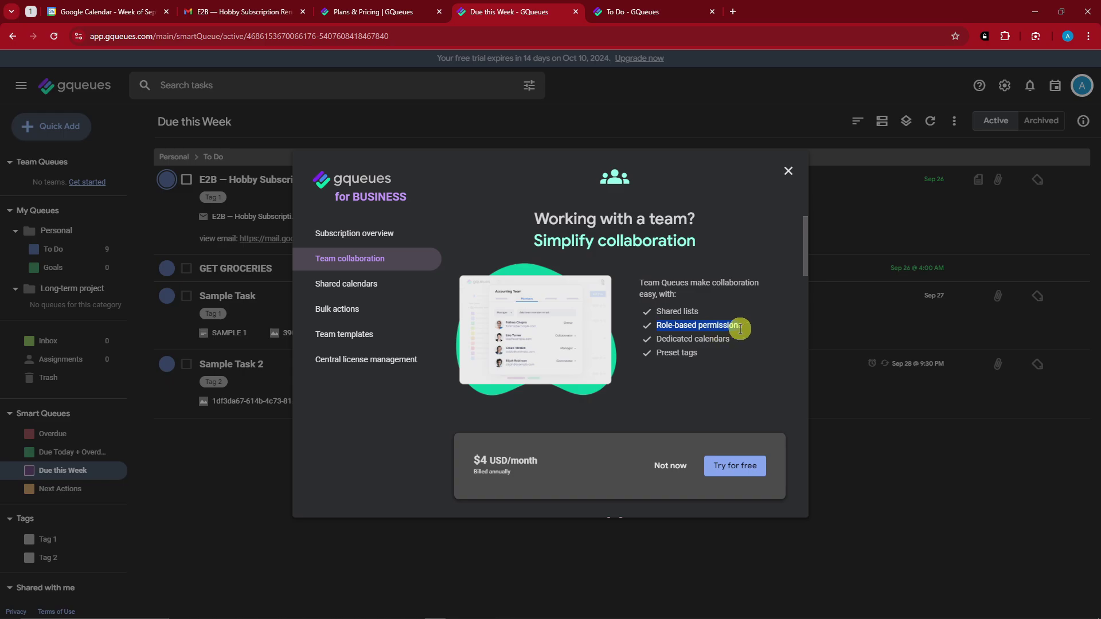
click(363, 285)
click(325, 319)
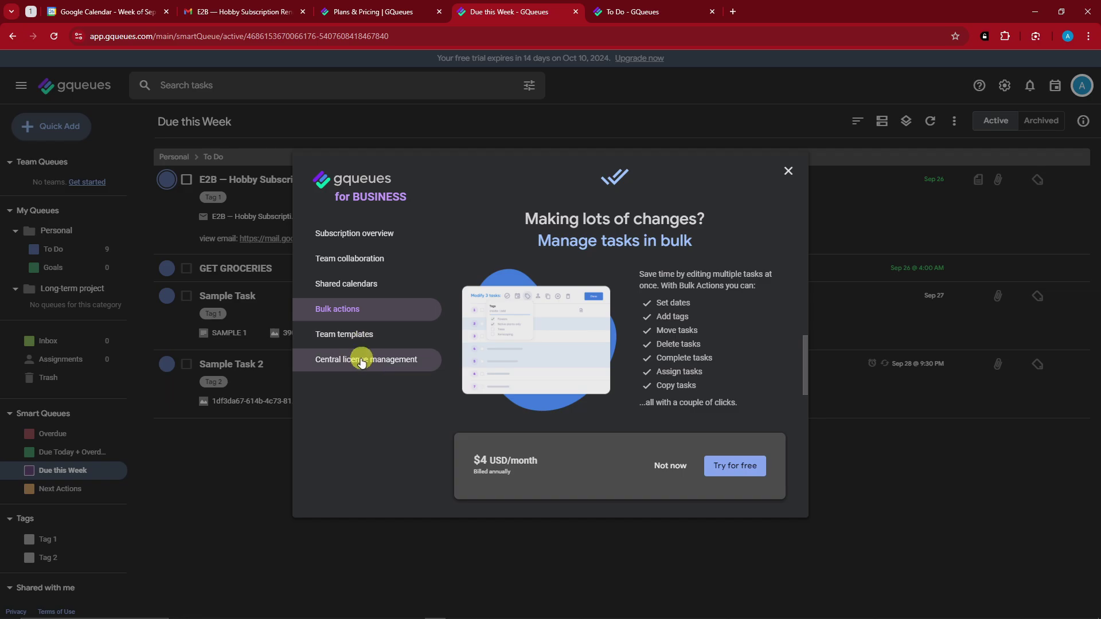
click(362, 336)
click(368, 246)
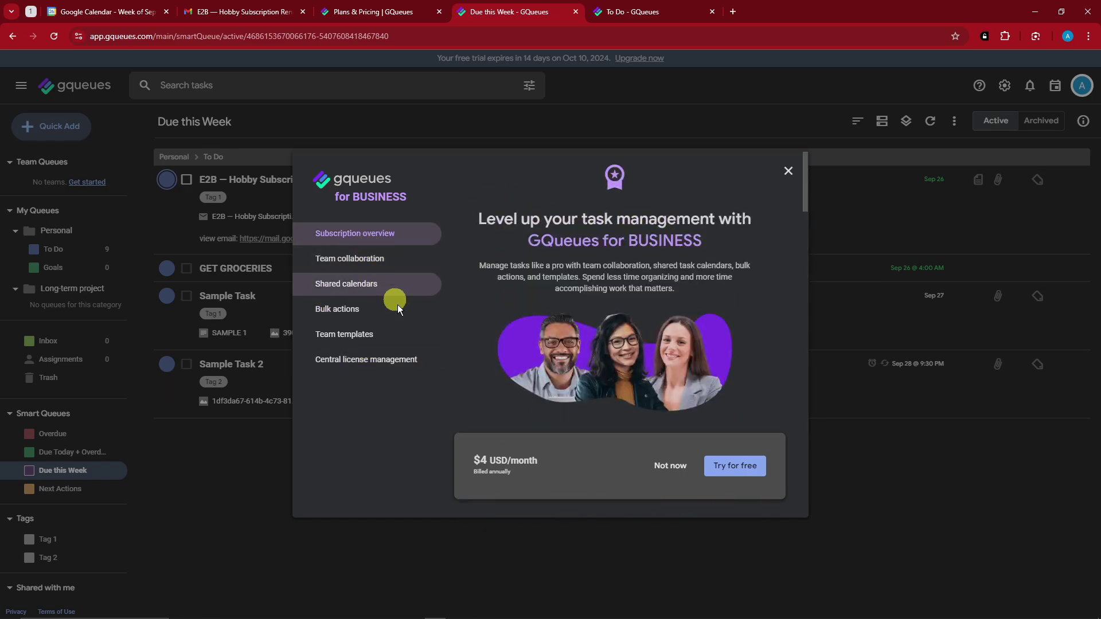
click(788, 172)
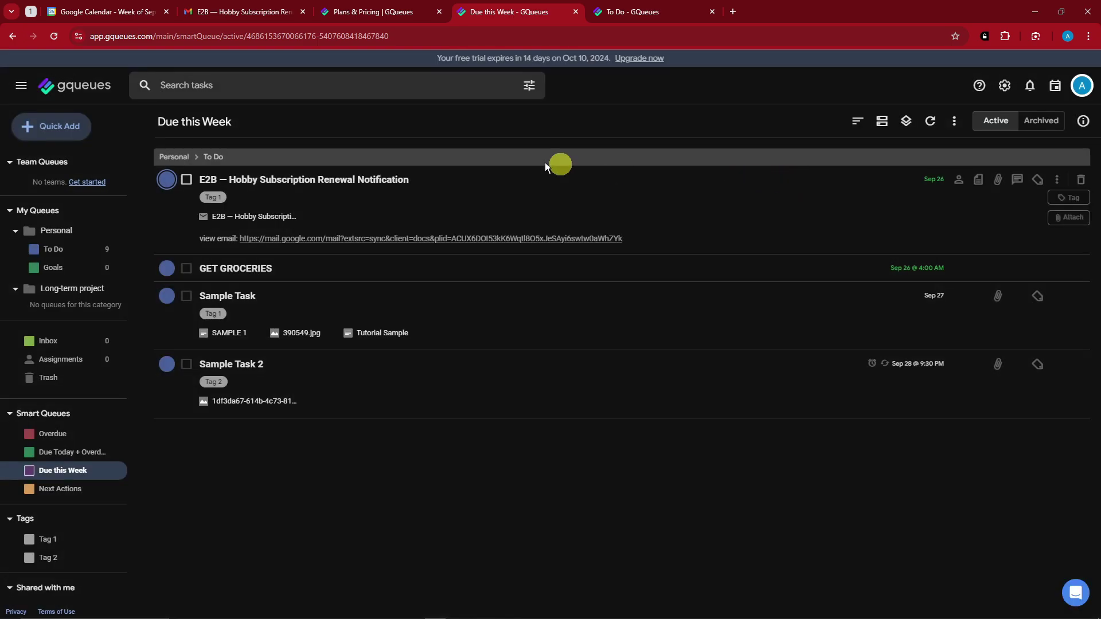
- In Google Calendar, close the GQueues add-on, and return to the Due this Week queue in GQueues
click(85, 8)
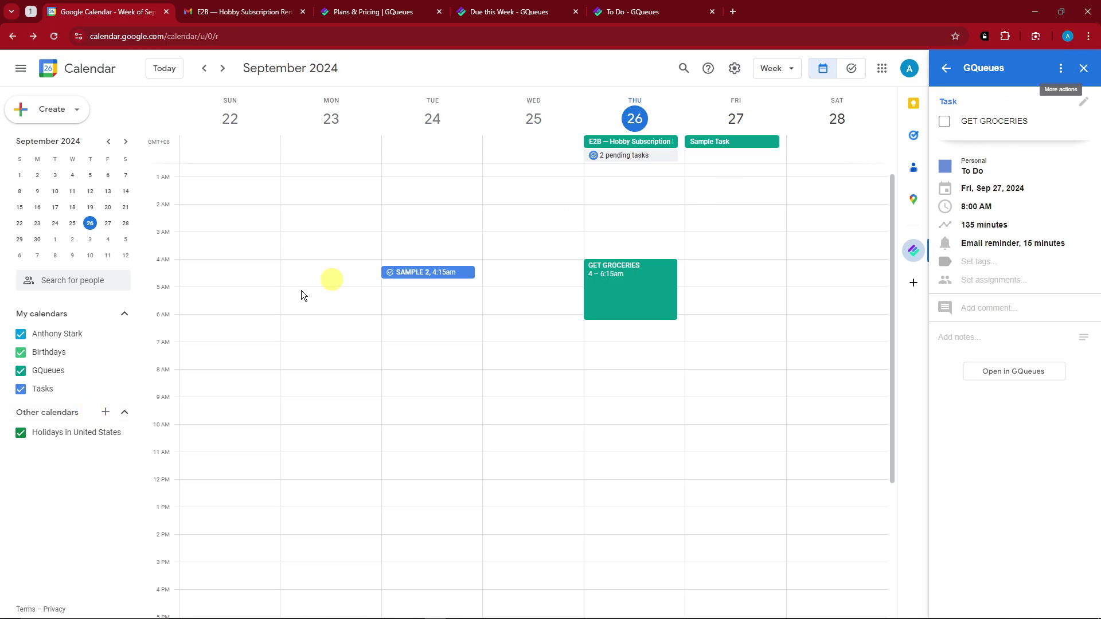
click(1084, 69)
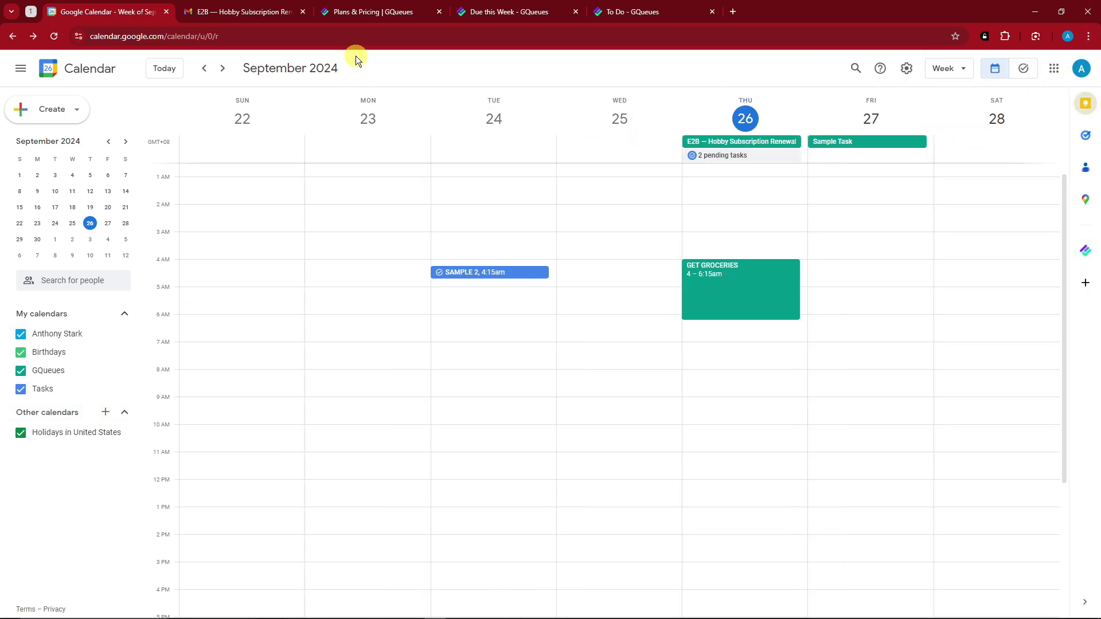
click(396, 12)
click(510, 7)
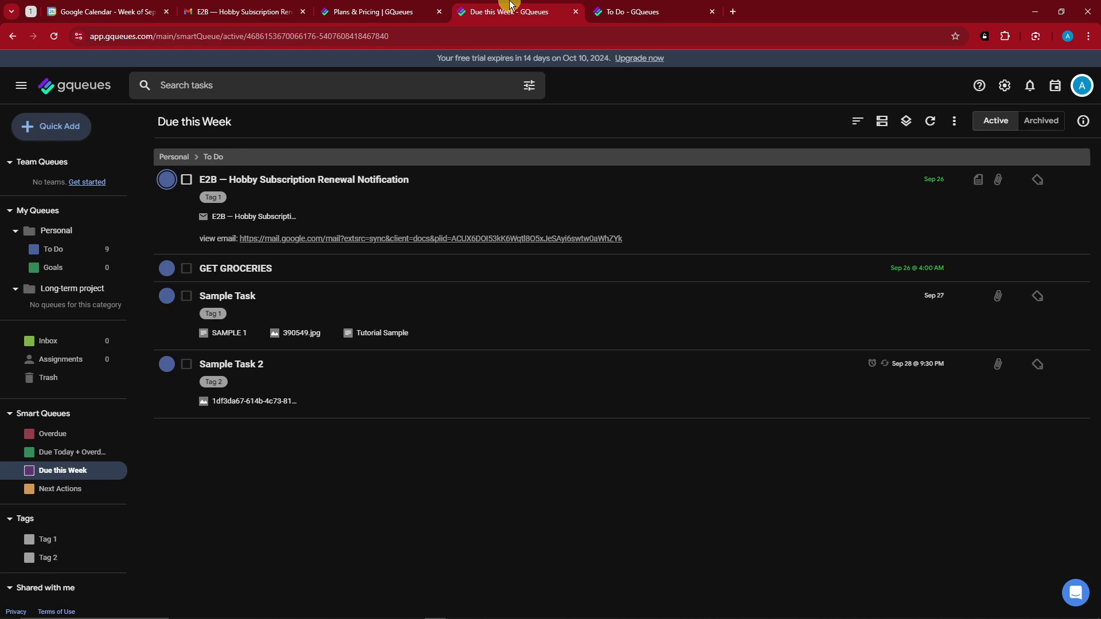
- Review the options available for Team Queues and close them without choosing one
mouse_move(78, 162)
click(115, 169)
click(114, 169)
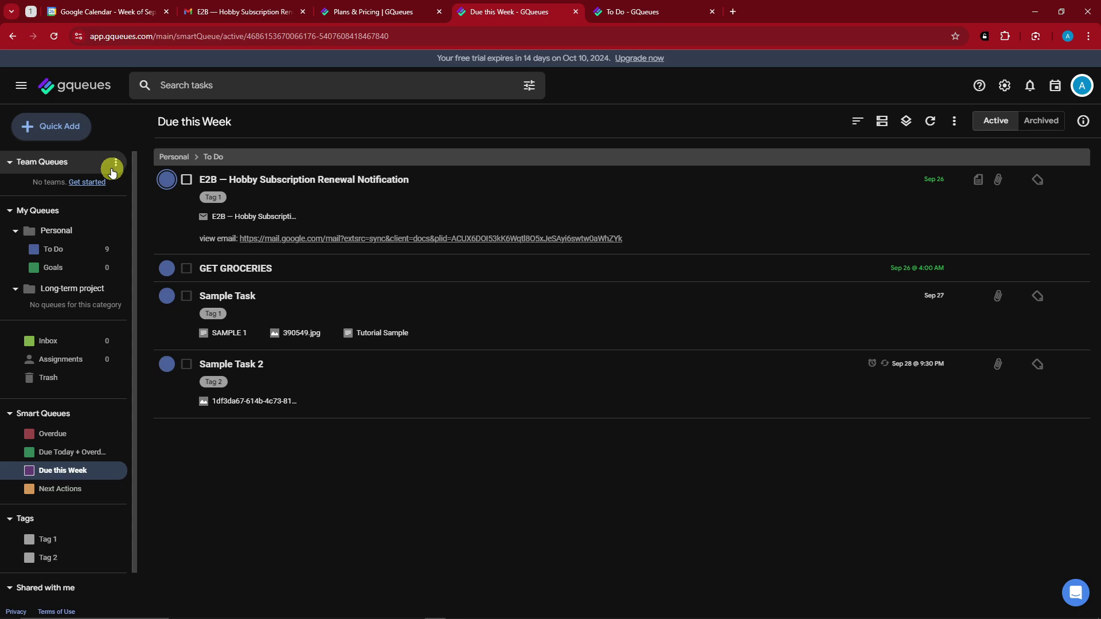
scroll(109, 230, down, 1)
scroll(103, 299, up, 1)
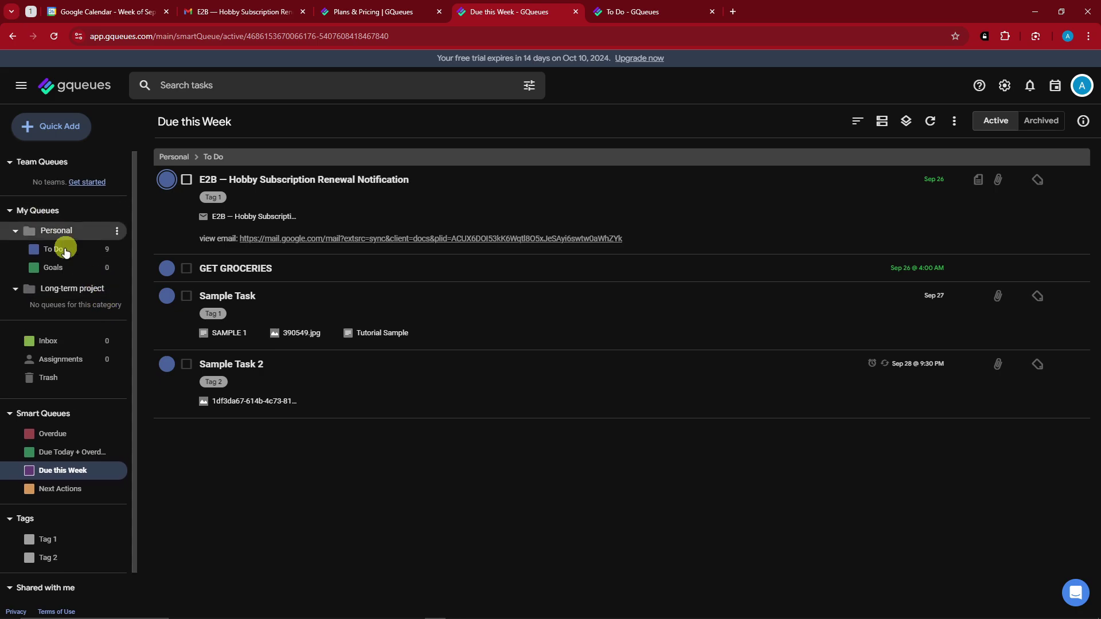
click(117, 162)
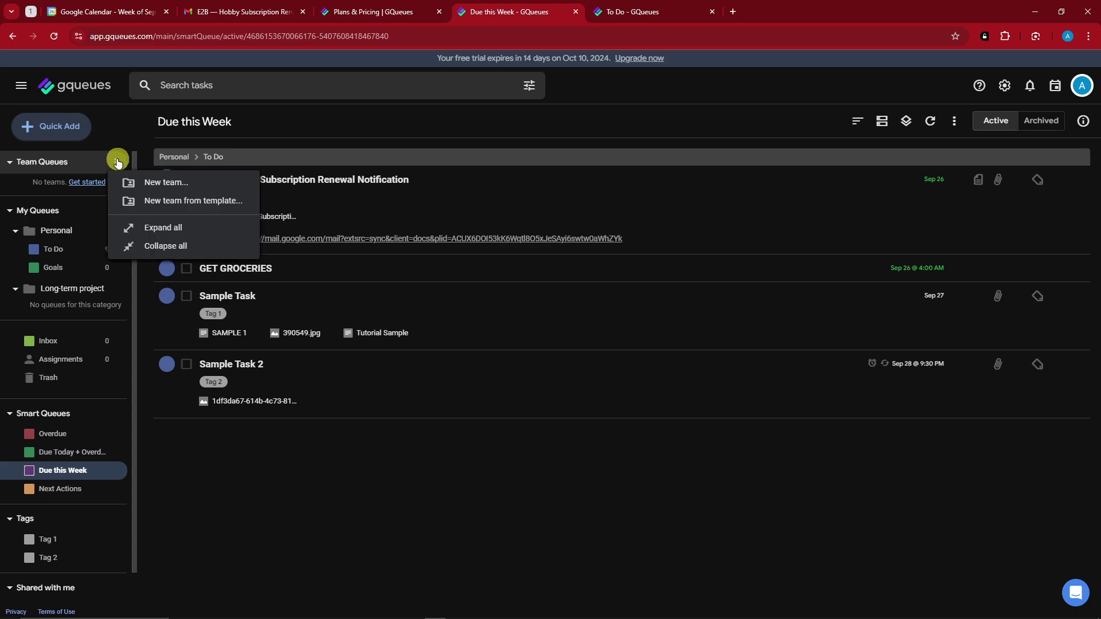
click(621, 336)
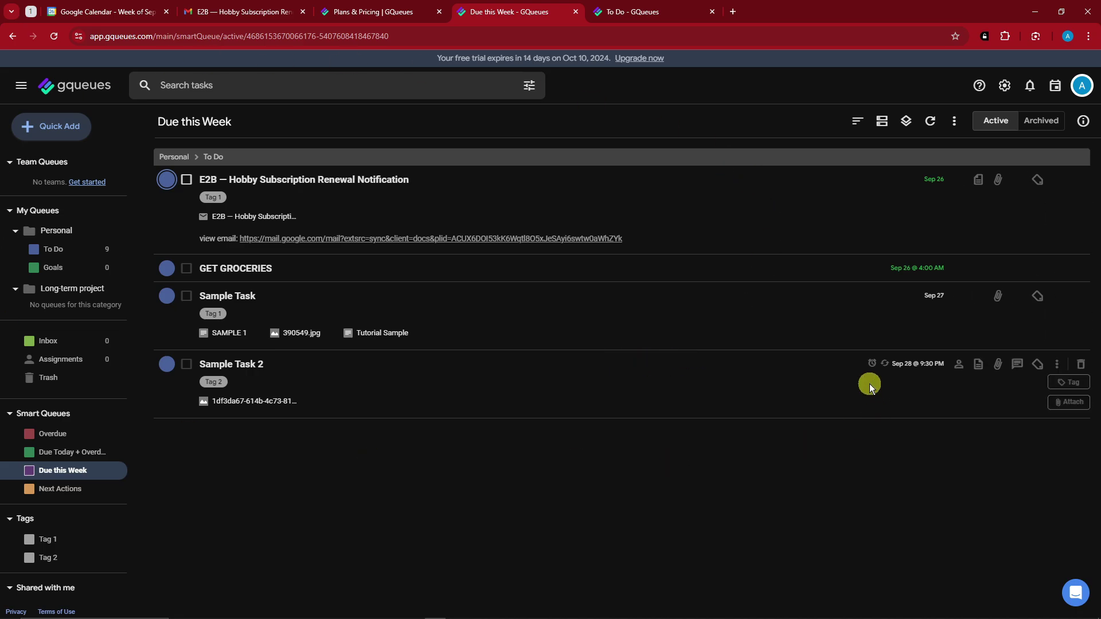
- Search all tasks for "tag 1"
click(230, 84)
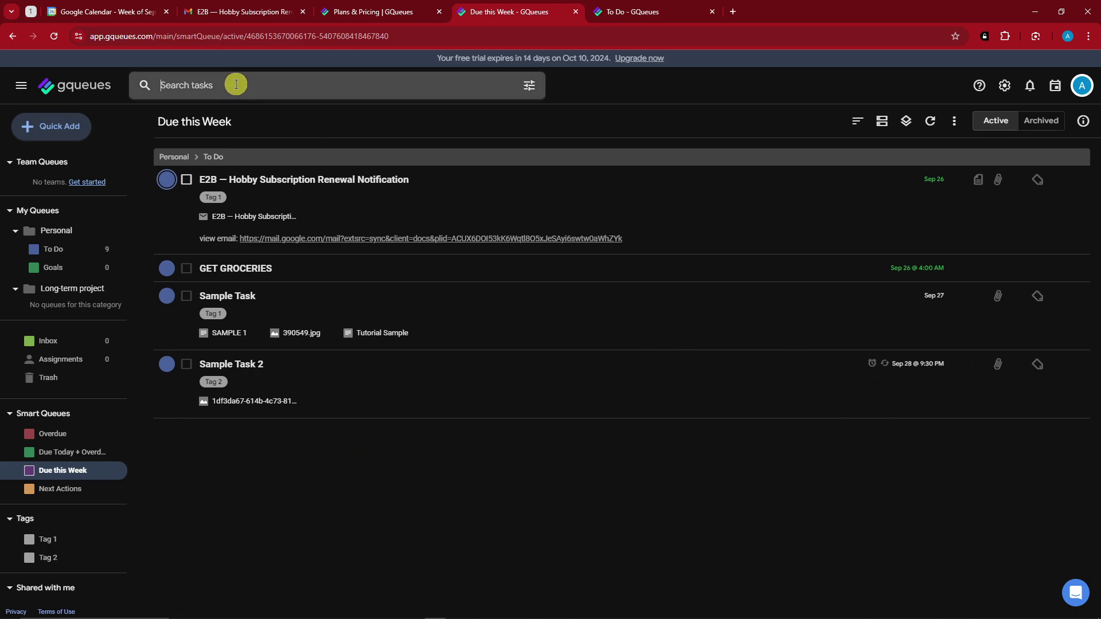
text(tag 1)
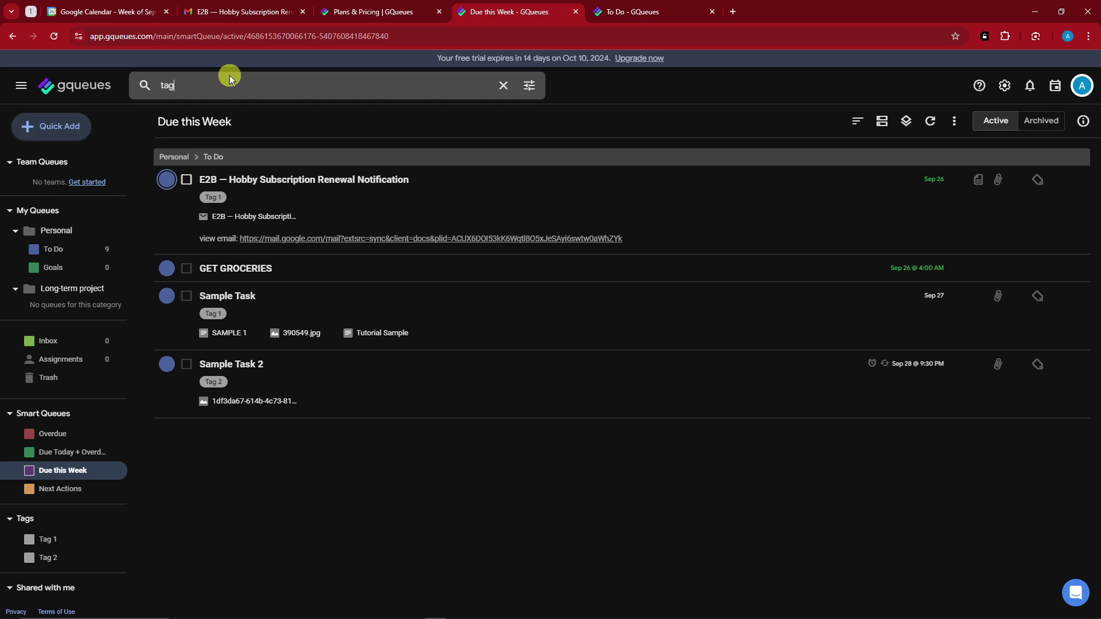
key(Return)
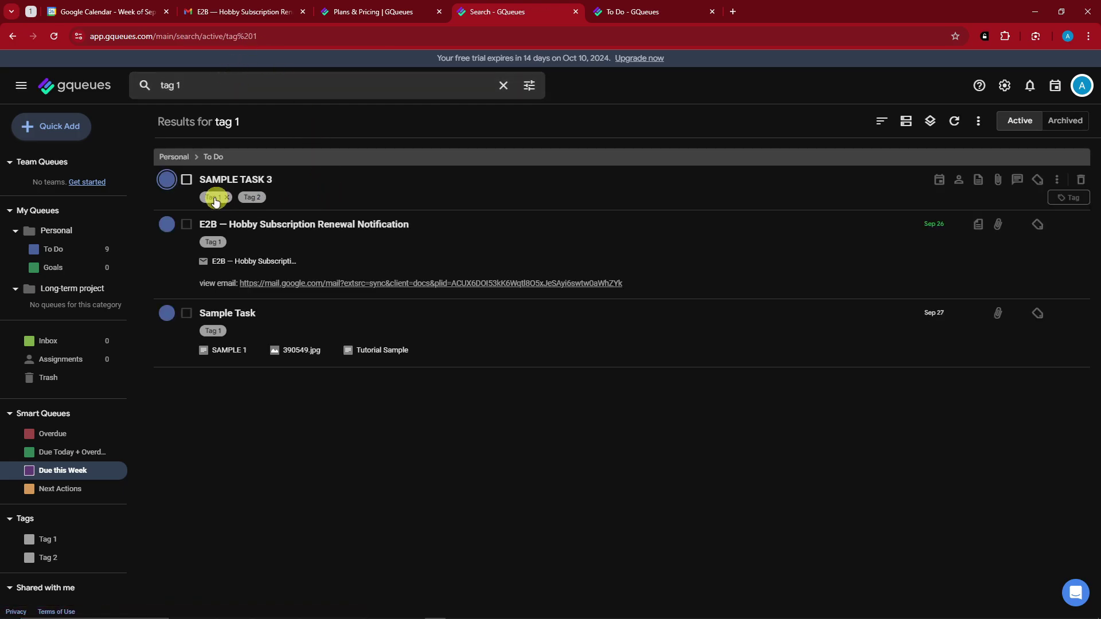
- Review the advanced search filters, including the account or specific locations scope, and clear the search text without running a filtered search
click(529, 84)
click(316, 125)
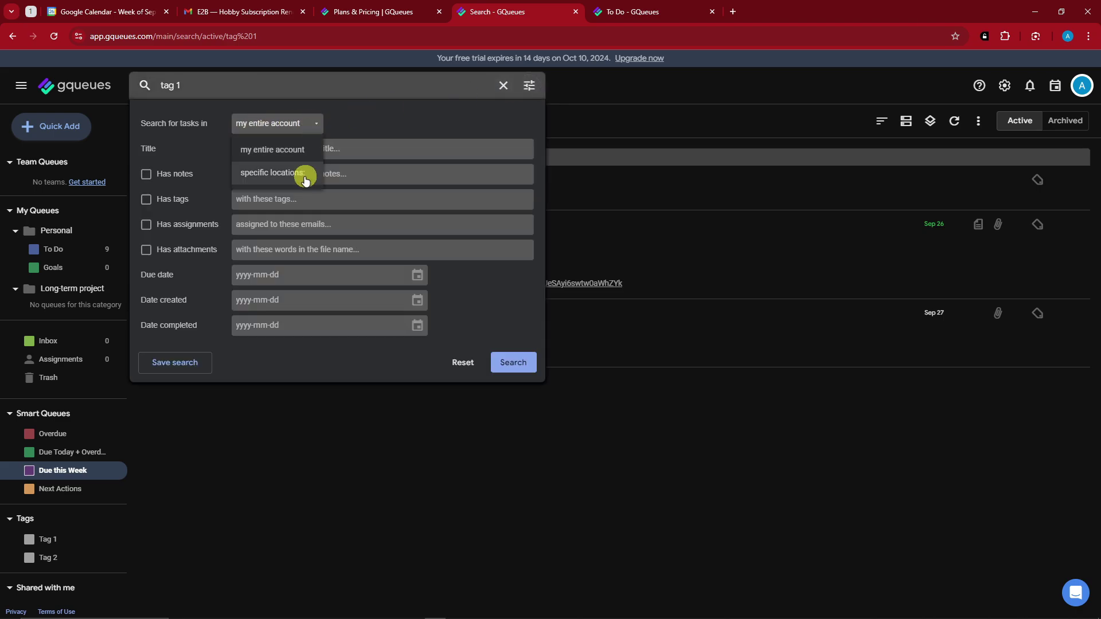
click(307, 126)
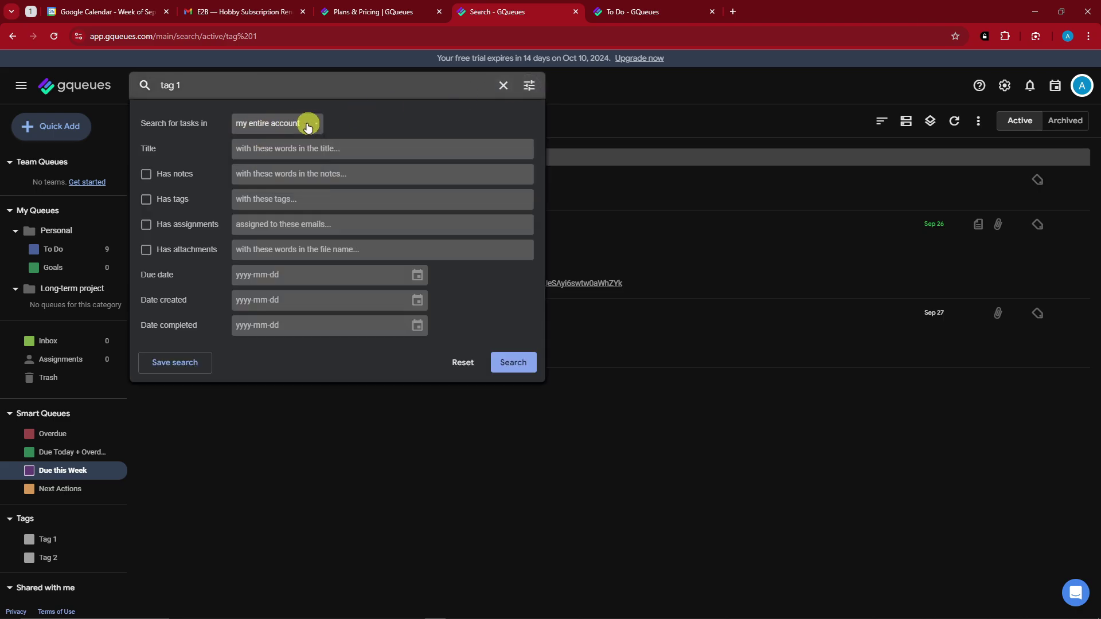
click(147, 175)
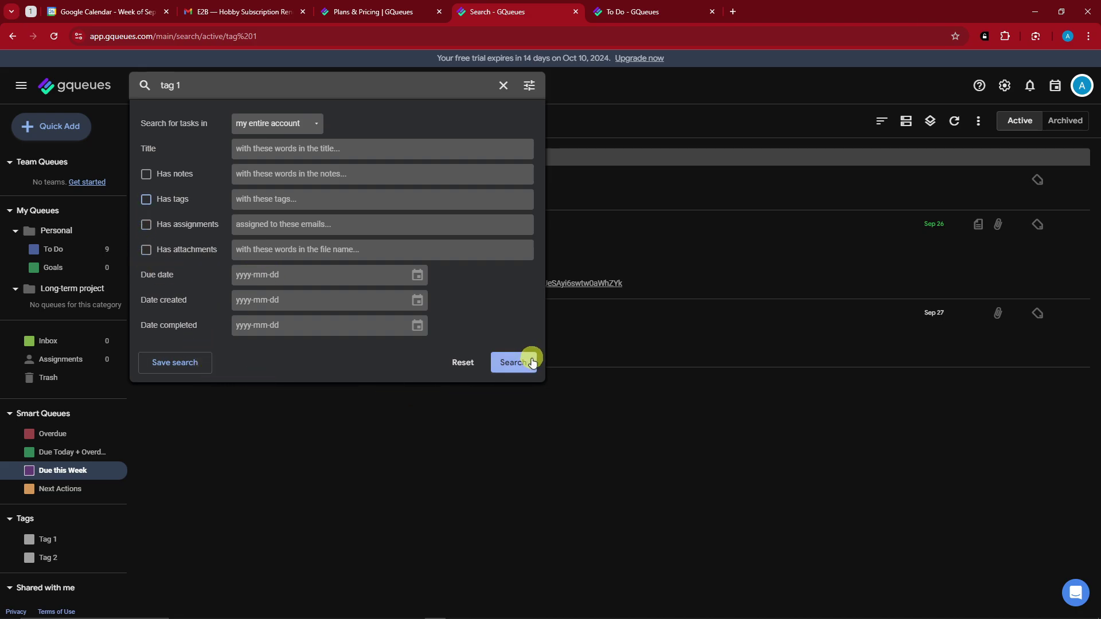
click(503, 85)
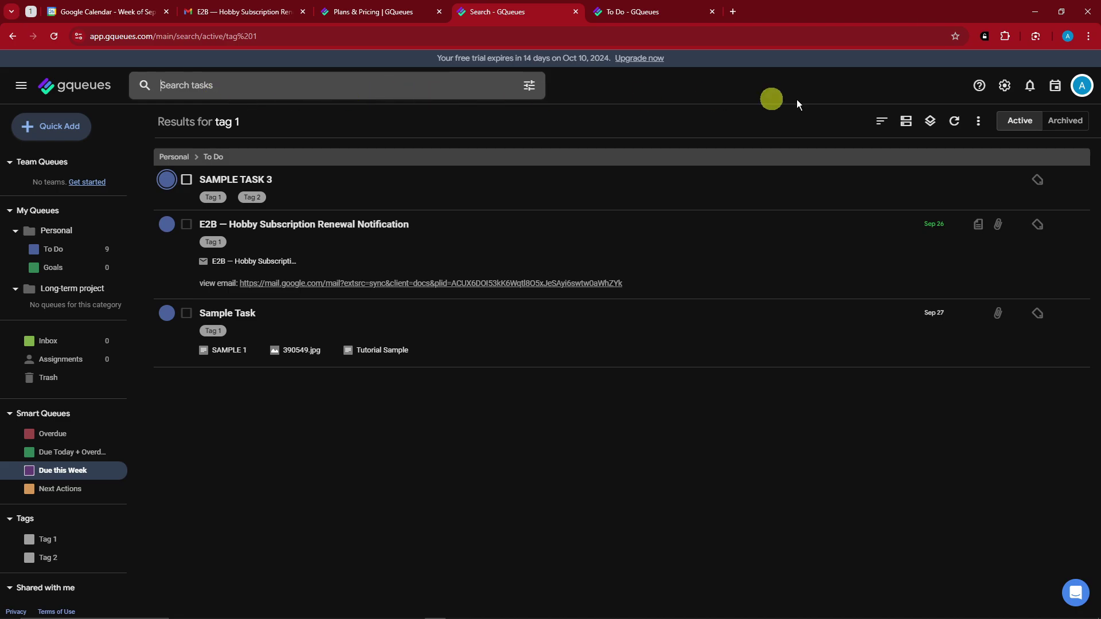
- Review the sorting, grouping and additional view options for the tag 1 search results without applying any
click(881, 121)
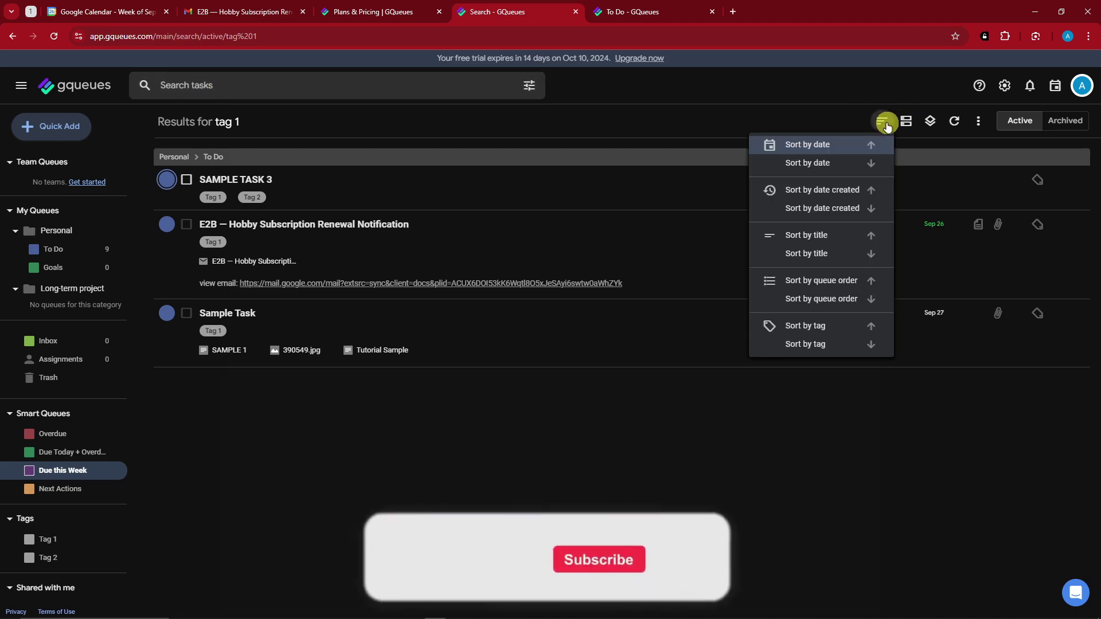
click(907, 122)
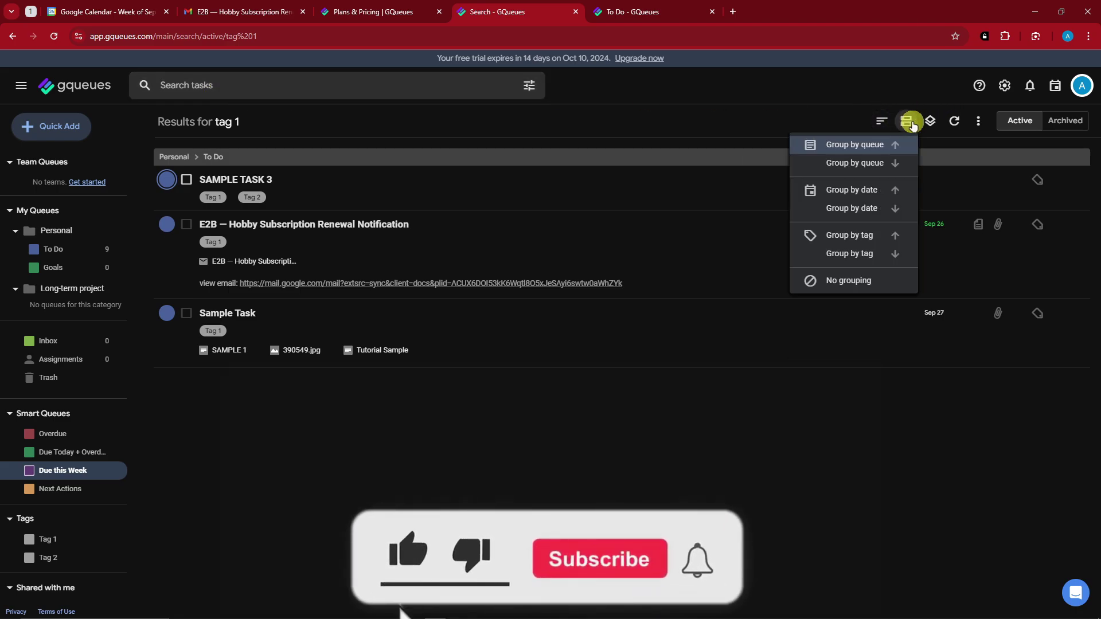
right_click(940, 125)
key(Escape)
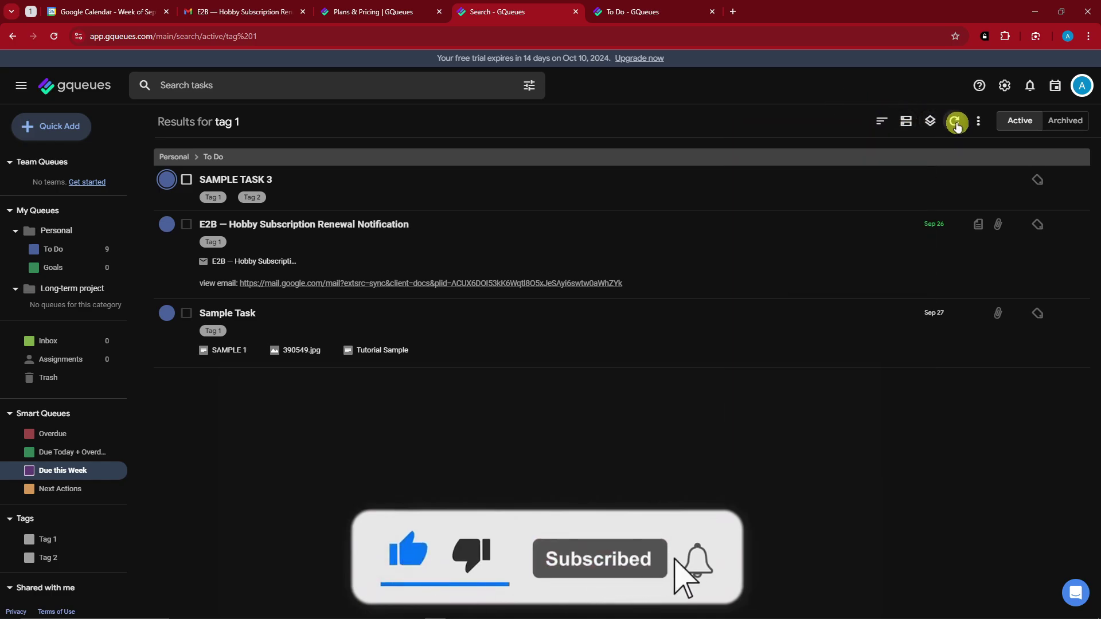
click(977, 122)
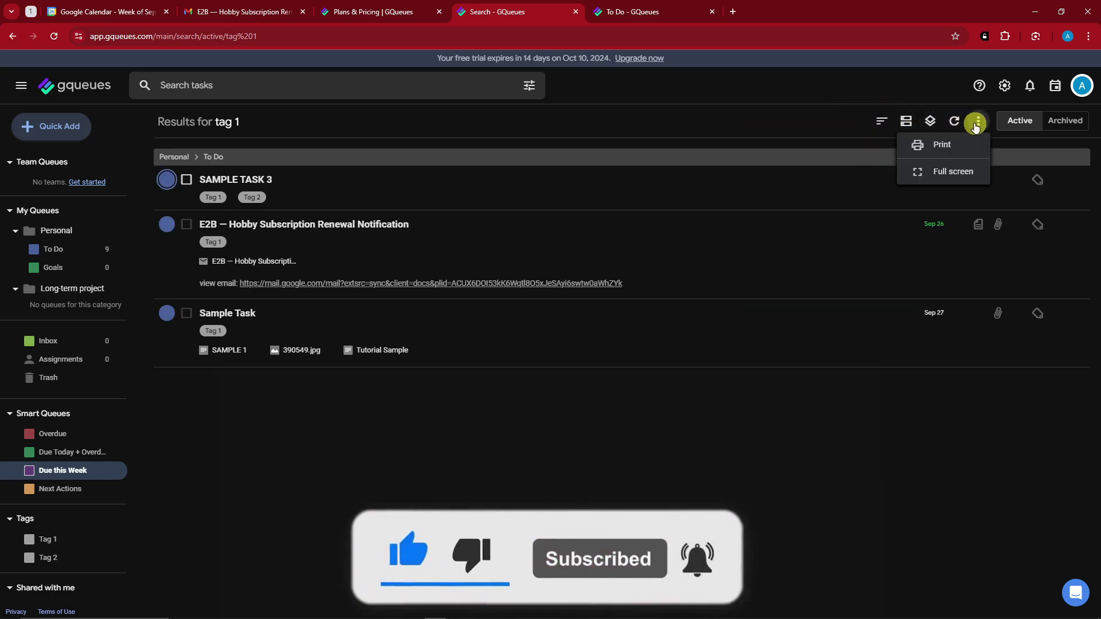